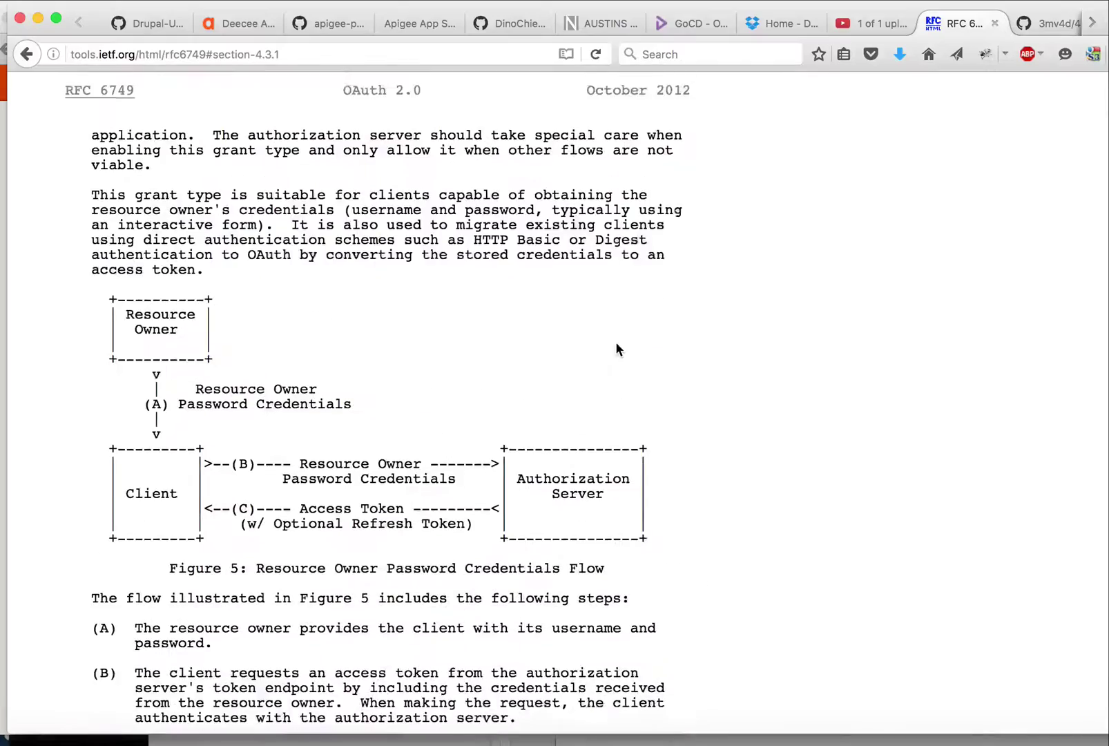
Step: Review section 4.3 of RFC 6749 on the password credentials grant, including the client trust requirement and the Figure 5 flow
{"action": "scroll", "coordinate": [617, 343], "scroll_direction": "up", "scroll_amount": 2}
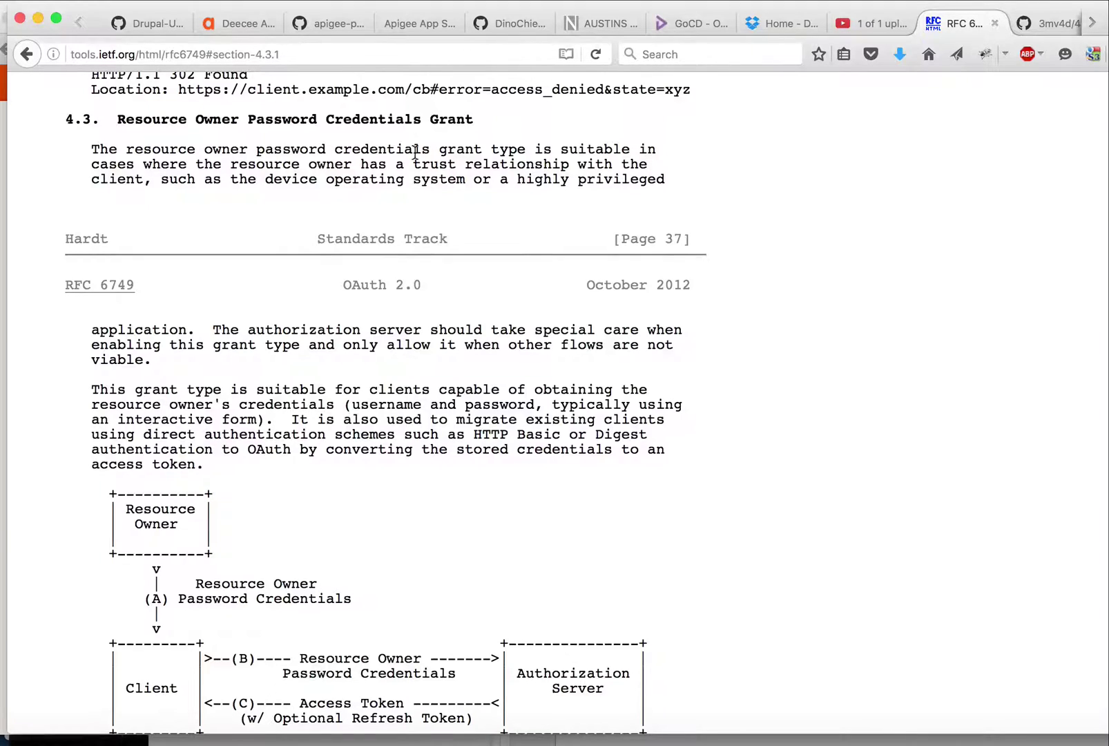
{"action": "left_click_drag", "start_coordinate": [414, 164], "coordinate": [150, 183]}
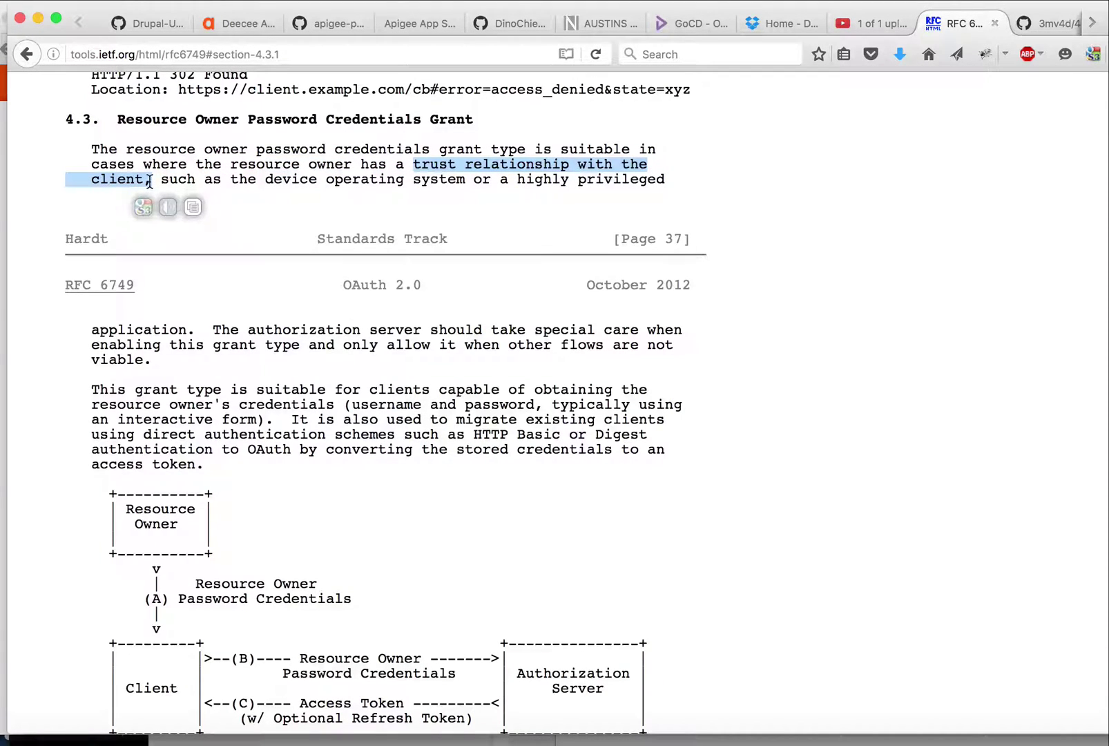
{"action": "scroll", "coordinate": [434, 366], "scroll_direction": "down", "scroll_amount": 5}
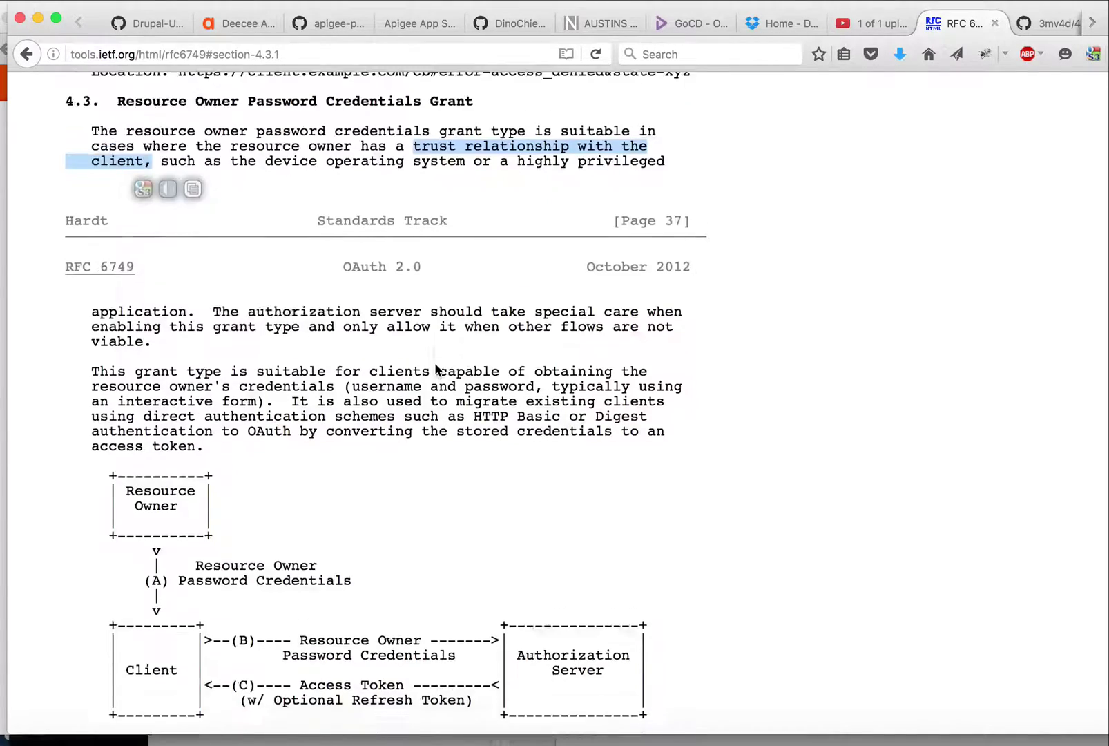
{"action": "scroll", "coordinate": [435, 366], "scroll_direction": "down", "scroll_amount": 5}
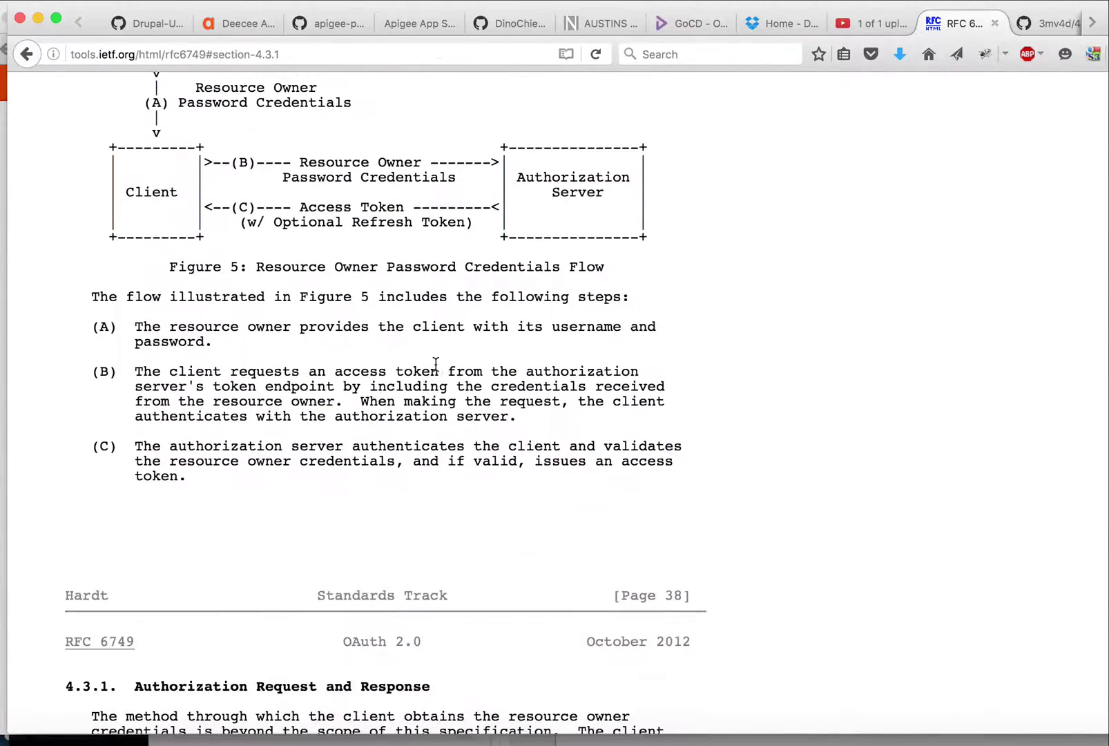
{"action": "scroll", "coordinate": [436, 363], "scroll_direction": "down", "scroll_amount": 13}
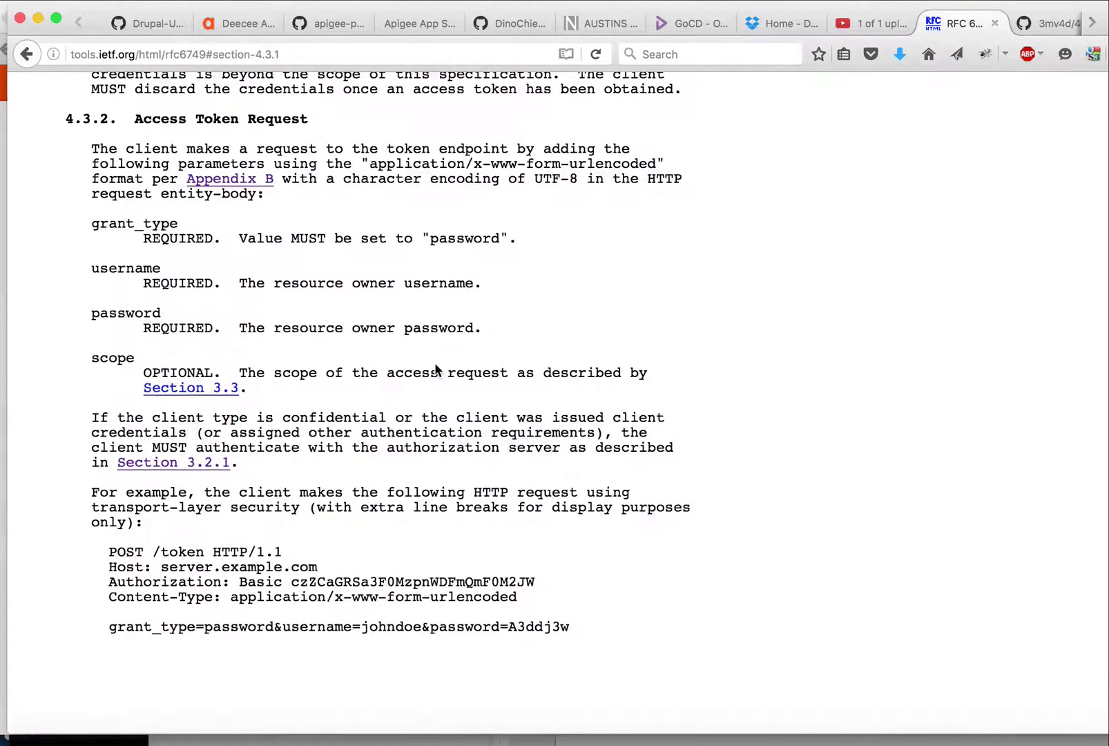
Step: Examine the example access token request in section 4.3.2, highlighting its Basic authorization value and form-encoded body
{"action": "scroll", "coordinate": [436, 371], "scroll_direction": "down", "scroll_amount": 2}
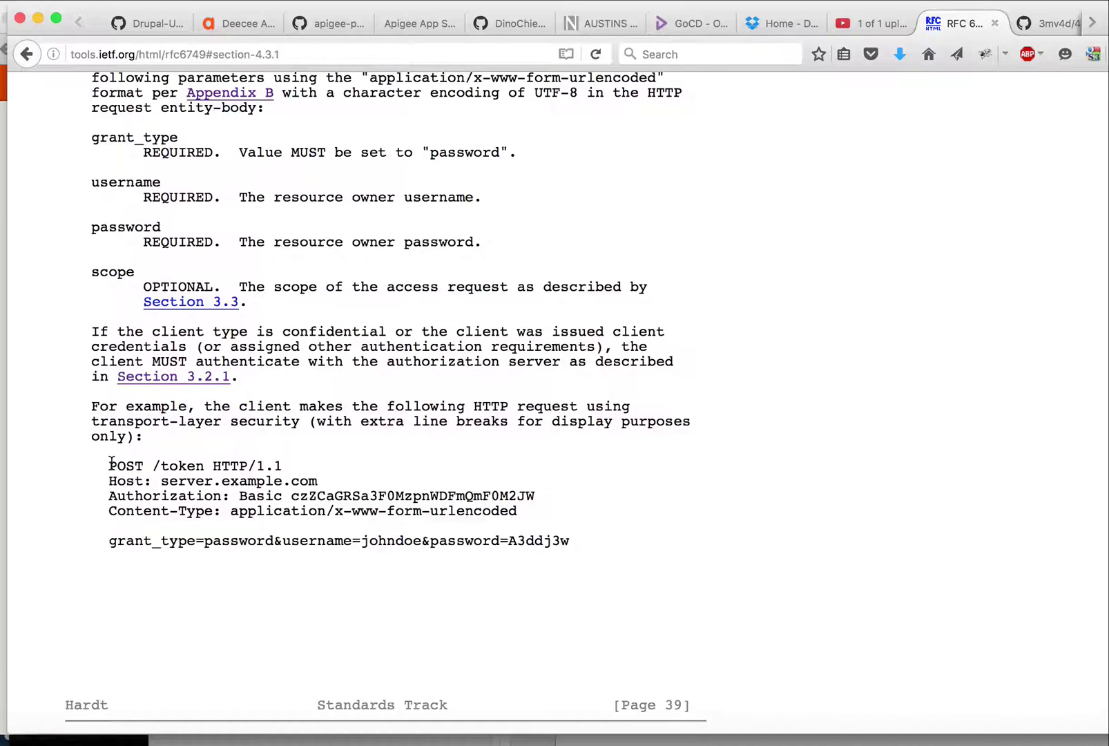
{"action": "double_click", "coordinate": [404, 495]}
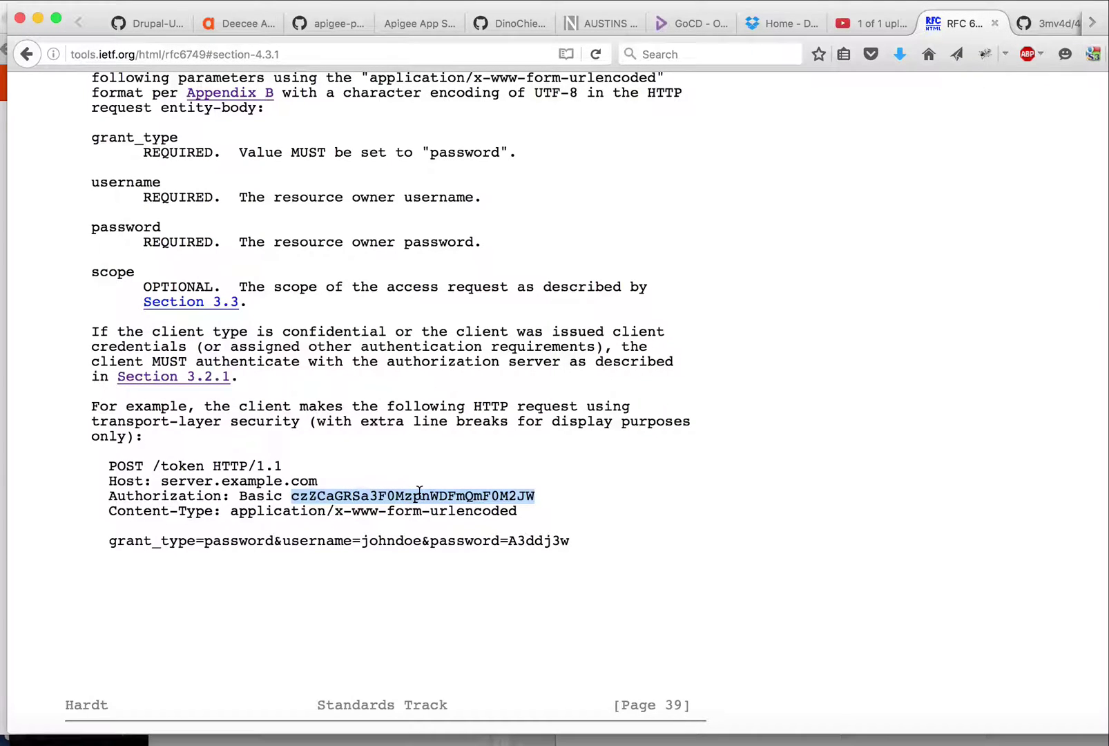
{"action": "left_click_drag", "start_coordinate": [109, 541], "coordinate": [569, 546]}
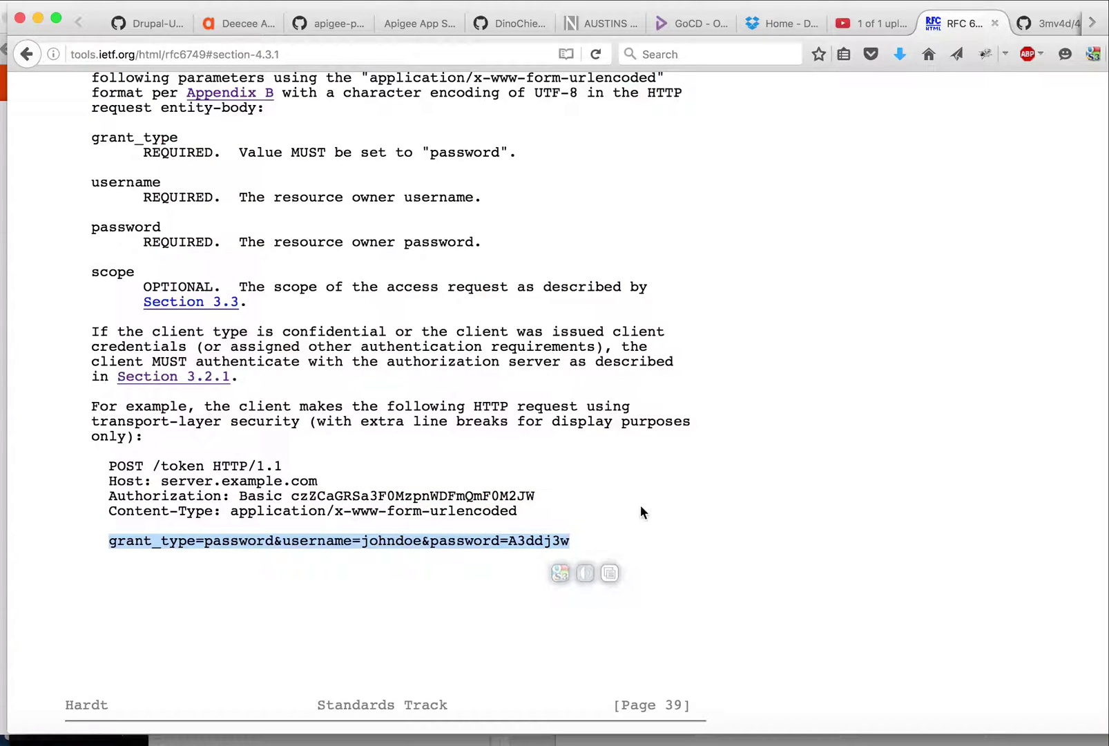
{"action": "scroll", "coordinate": [641, 511], "scroll_direction": "down", "scroll_amount": 5}
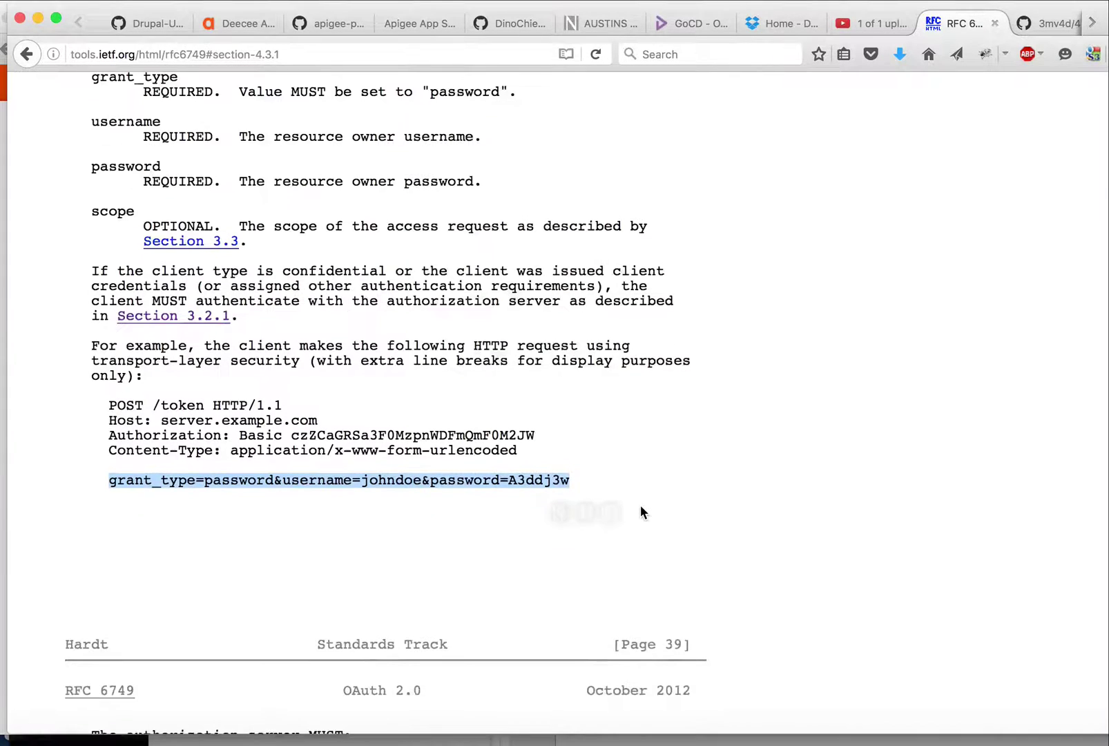
{"action": "scroll", "coordinate": [641, 508], "scroll_direction": "up", "scroll_amount": 8}
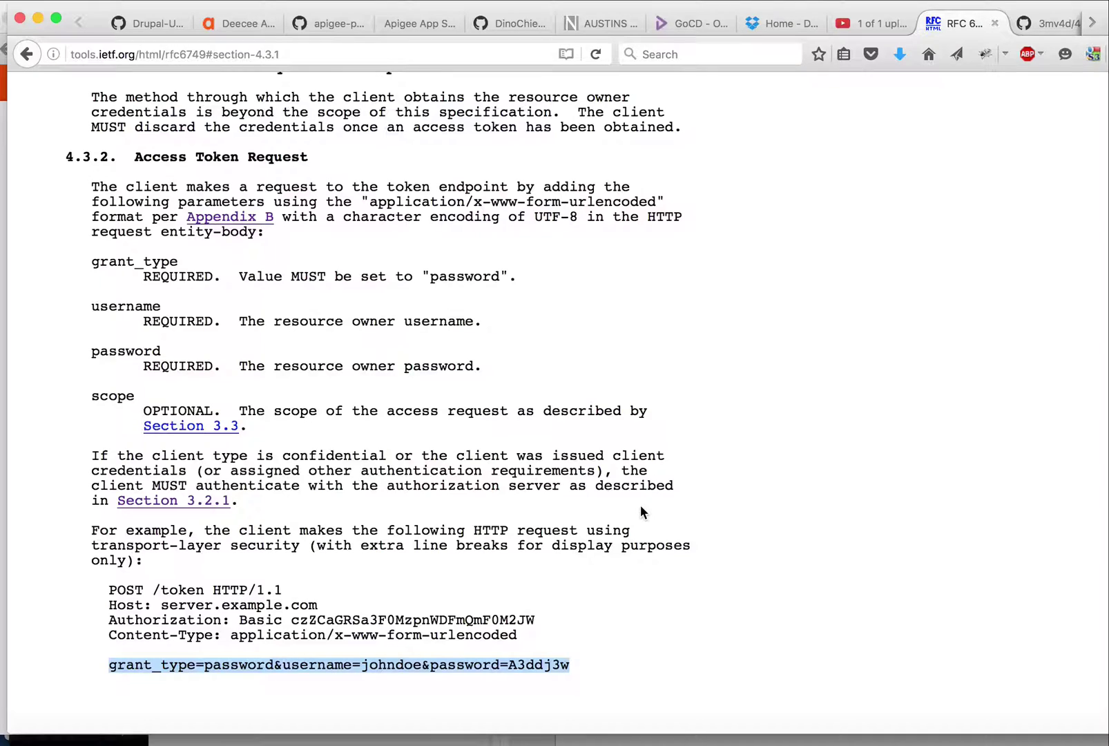
Step: Switch to Apigee Edge, open the oauth2-pwd-scopes-demo proxy and examine the flows of its oauth-dispensary endpoint
{"action": "key", "text": "super+Tab"}
{"action": "key", "text": "super+Tab"}
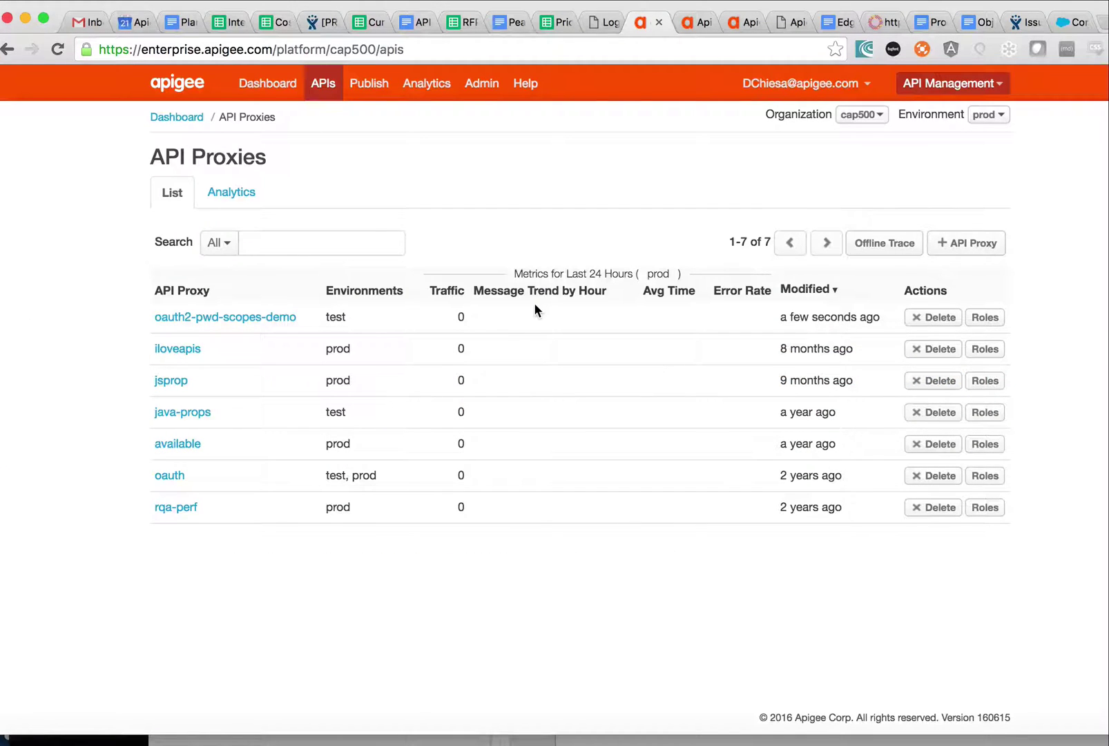
{"action": "left_click", "coordinate": [228, 317]}
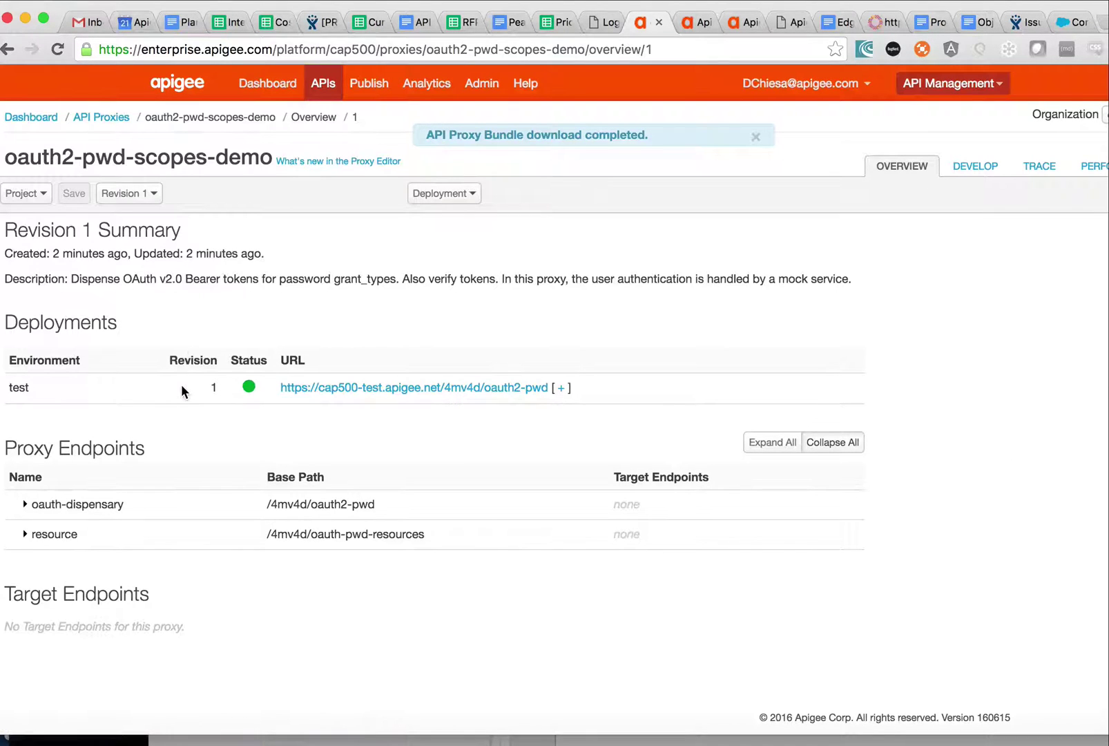
{"action": "left_click", "coordinate": [24, 505]}
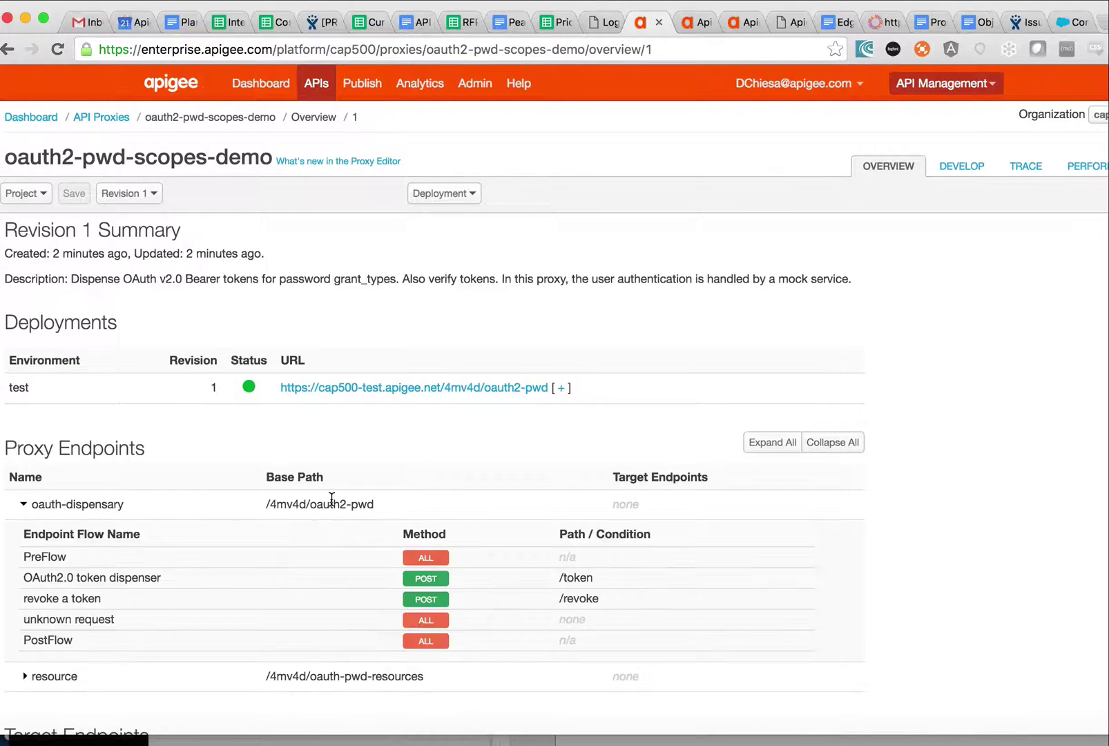
{"action": "left_click", "coordinate": [24, 504]}
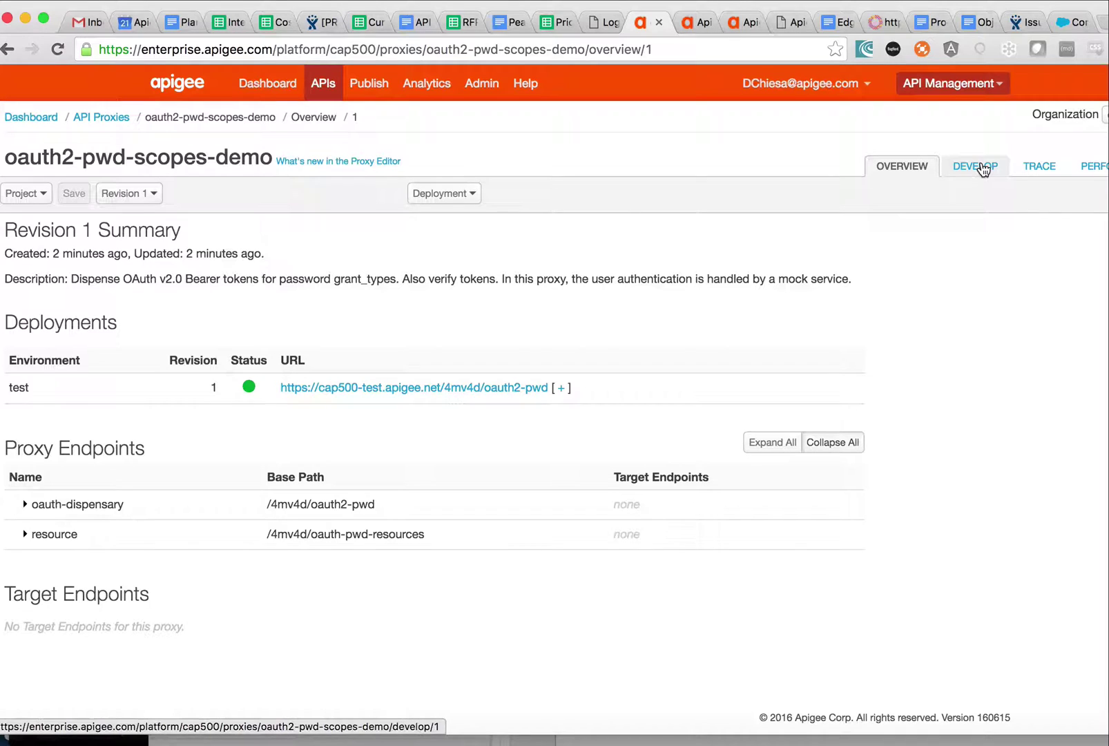
Step: Open the OAuth2.0 token dispenser flow in the proxy editor and examine its grant type condition and JS-ValidateUser step
{"action": "left_click", "coordinate": [983, 169]}
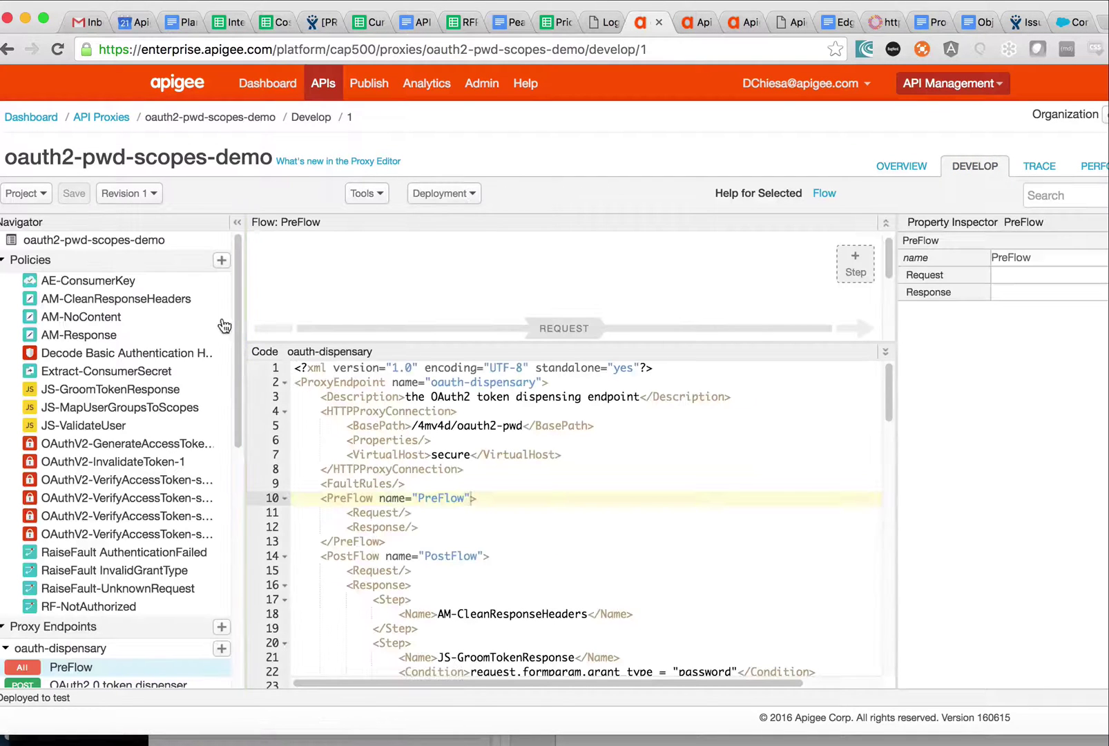
{"action": "left_click", "coordinate": [3, 260]}
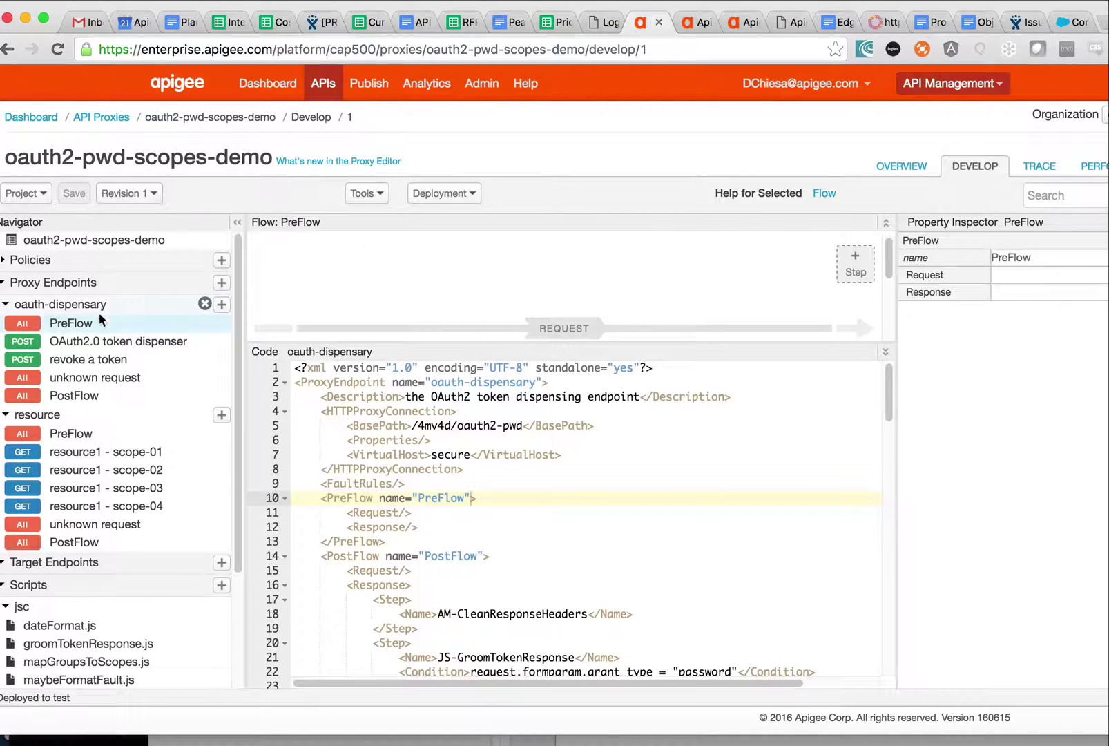
{"action": "left_click", "coordinate": [108, 344]}
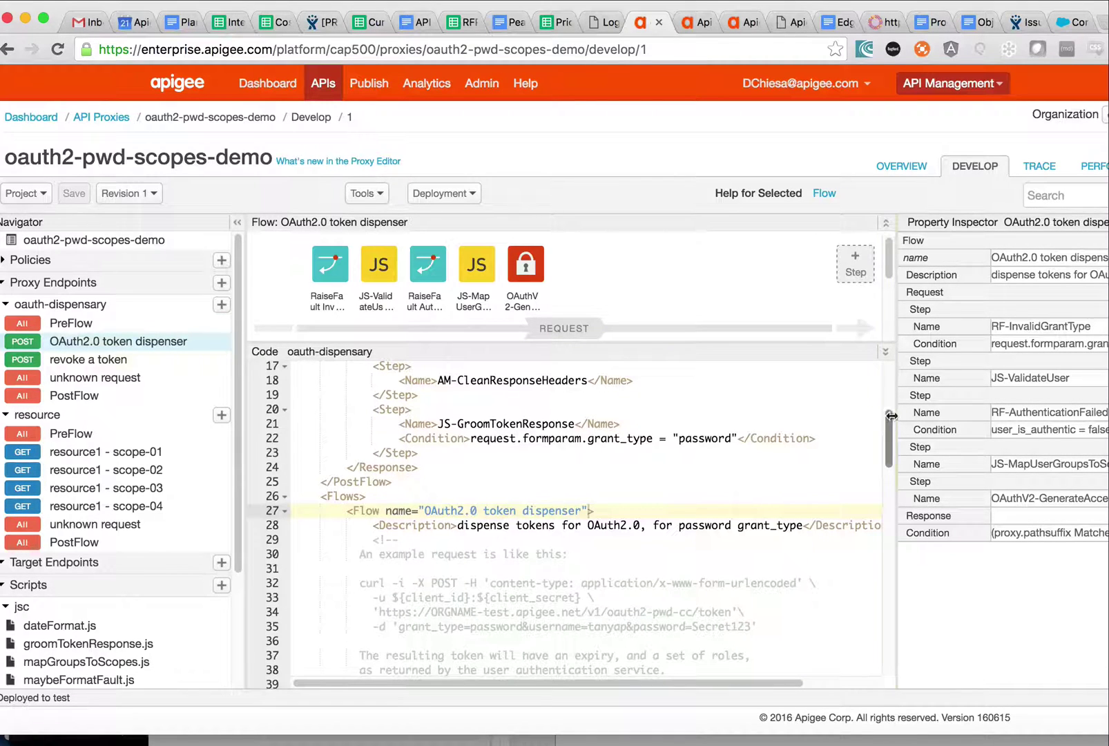
{"action": "left_click_drag", "start_coordinate": [888, 432], "coordinate": [872, 491]}
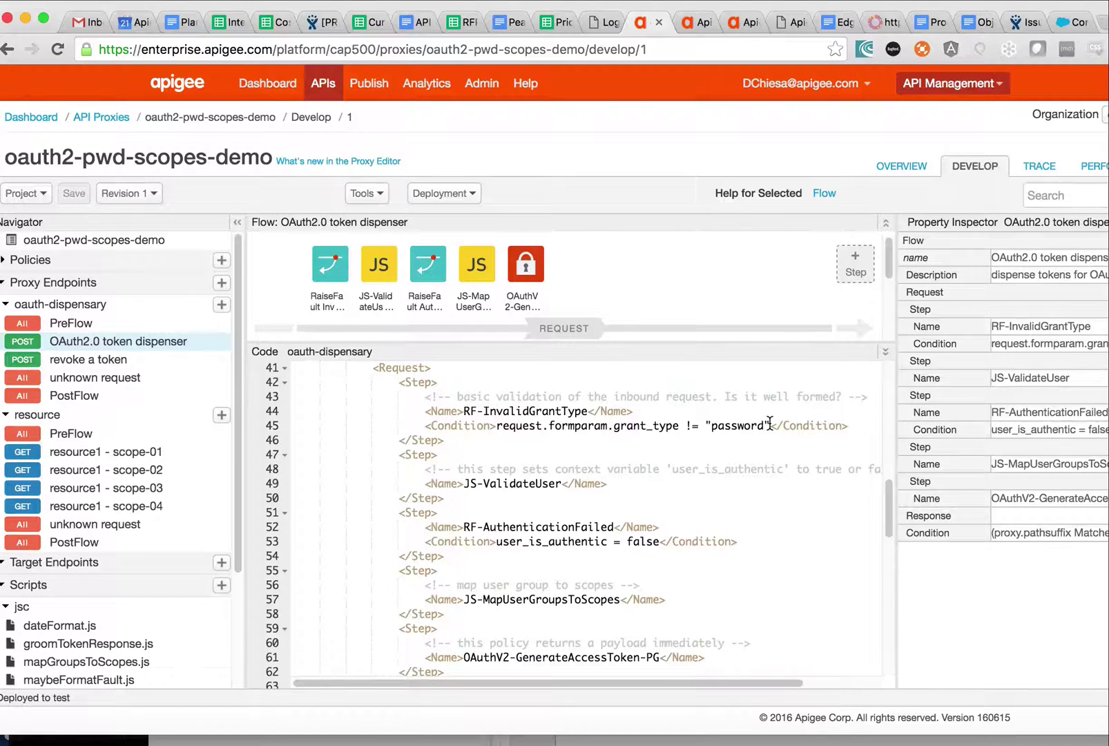
{"action": "left_click_drag", "start_coordinate": [769, 425], "coordinate": [614, 414]}
{"action": "left_click", "coordinate": [691, 426]}
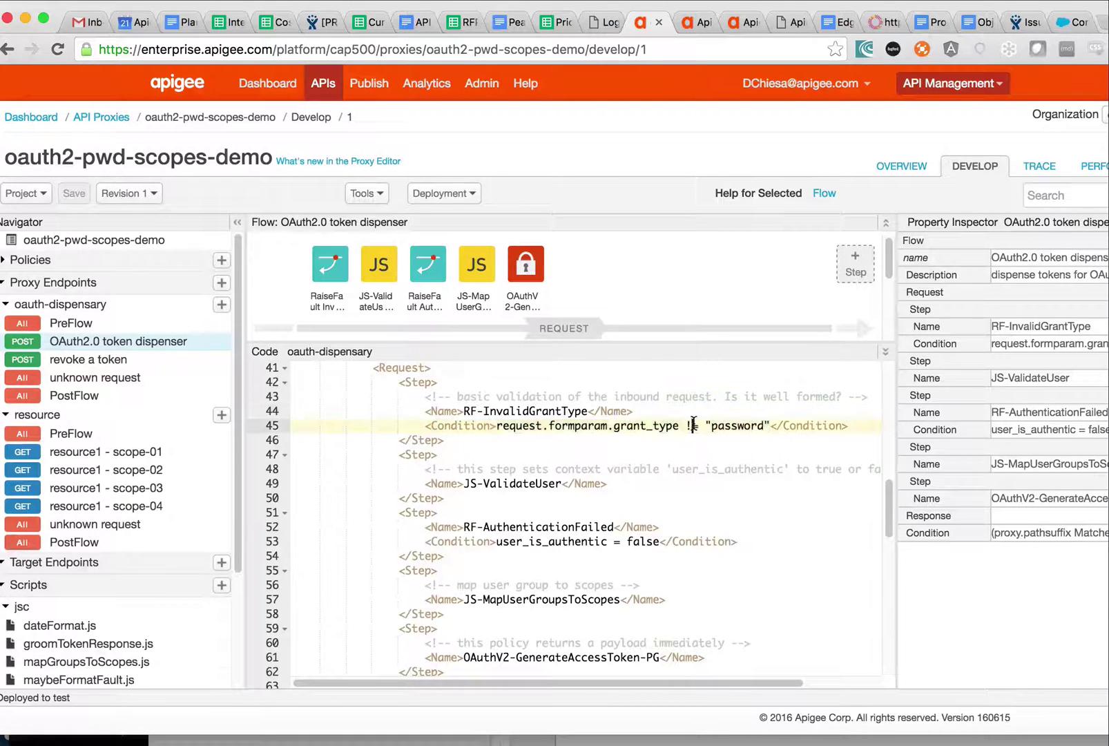
{"action": "double_click", "coordinate": [511, 484]}
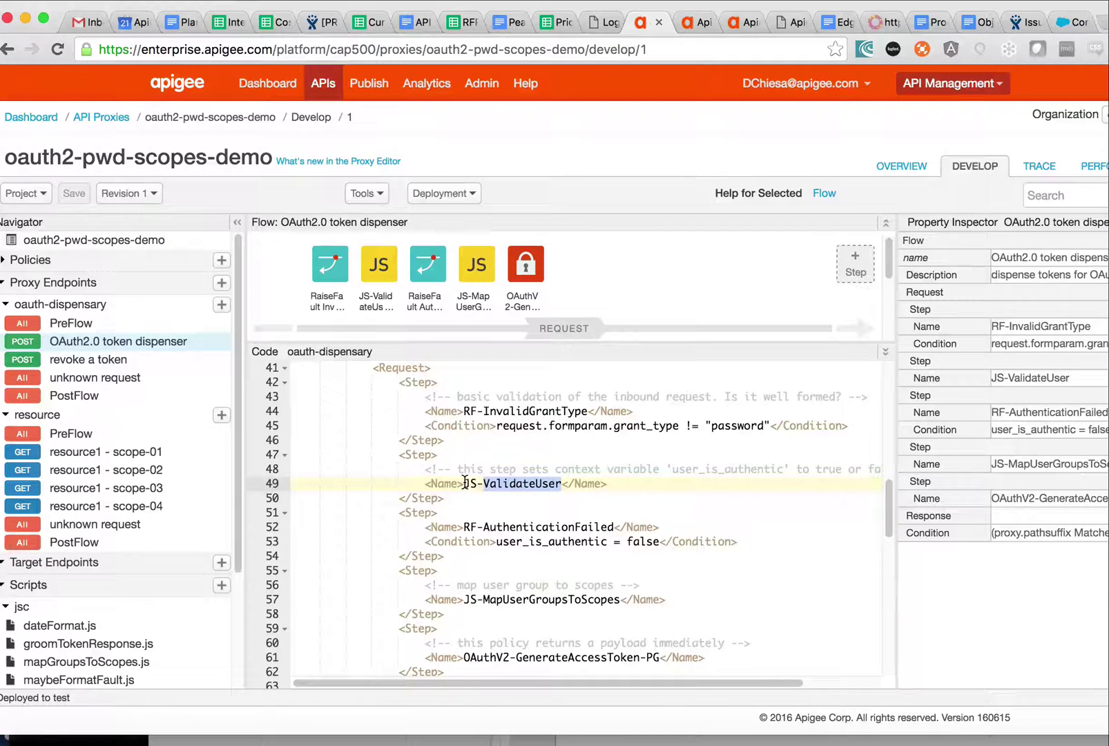
Step: Open the userDb.js script and examine the password hash and groups in the first user record
{"action": "scroll", "coordinate": [236, 629], "scroll_direction": "down", "scroll_amount": 5}
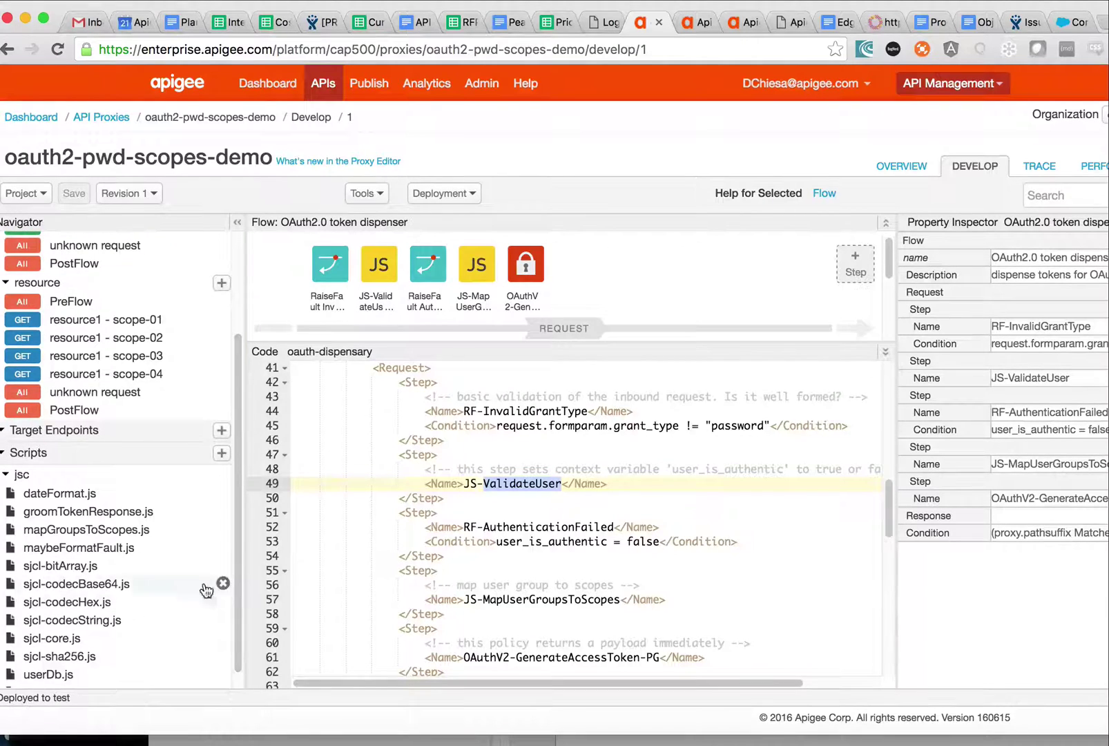
{"action": "left_click", "coordinate": [72, 674]}
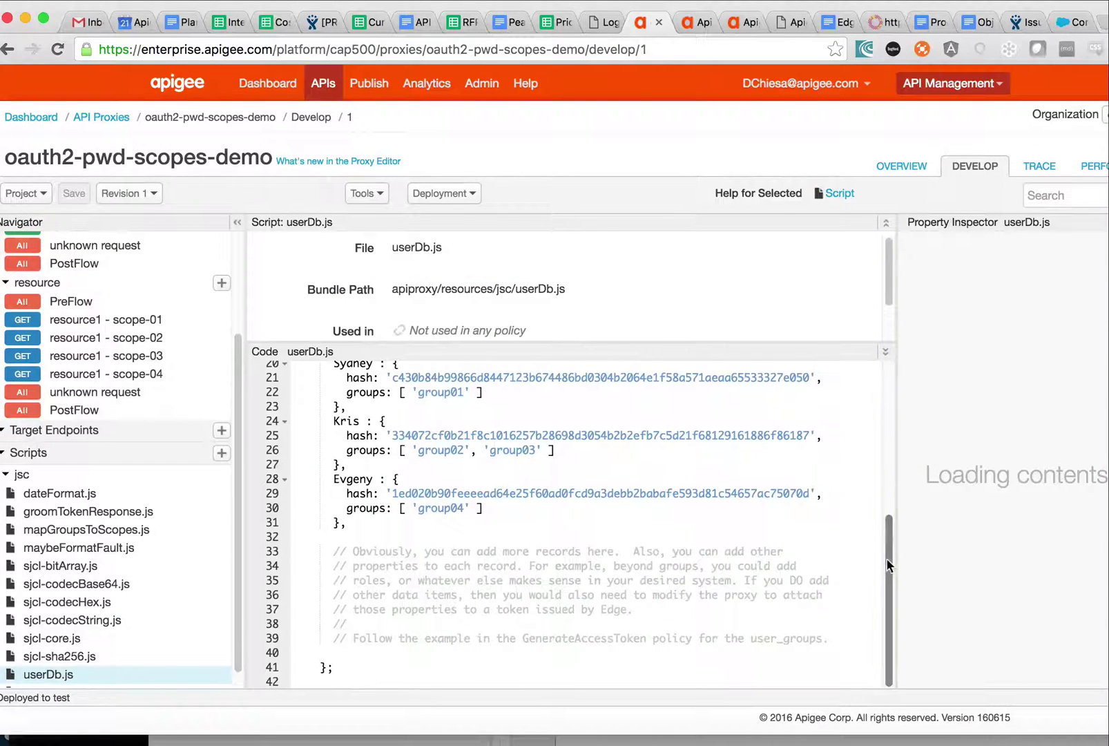
{"action": "scroll", "coordinate": [889, 563], "scroll_direction": "up", "scroll_amount": 3}
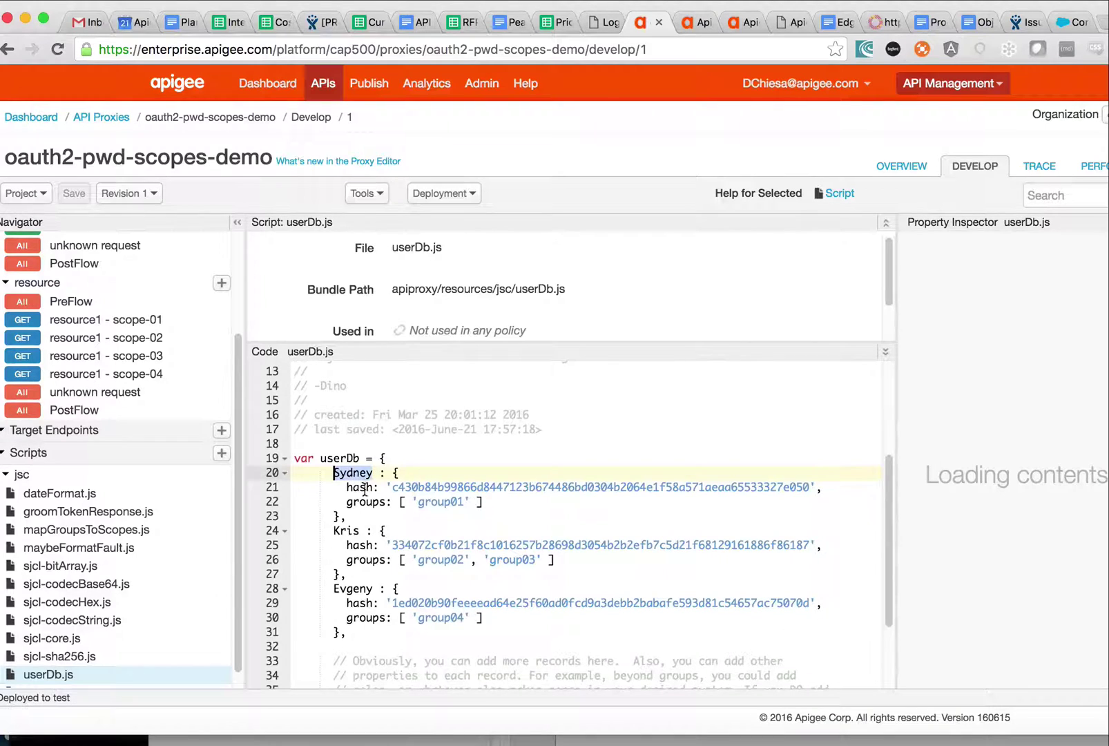
{"action": "double_click", "coordinate": [416, 487]}
{"action": "double_click", "coordinate": [432, 501]}
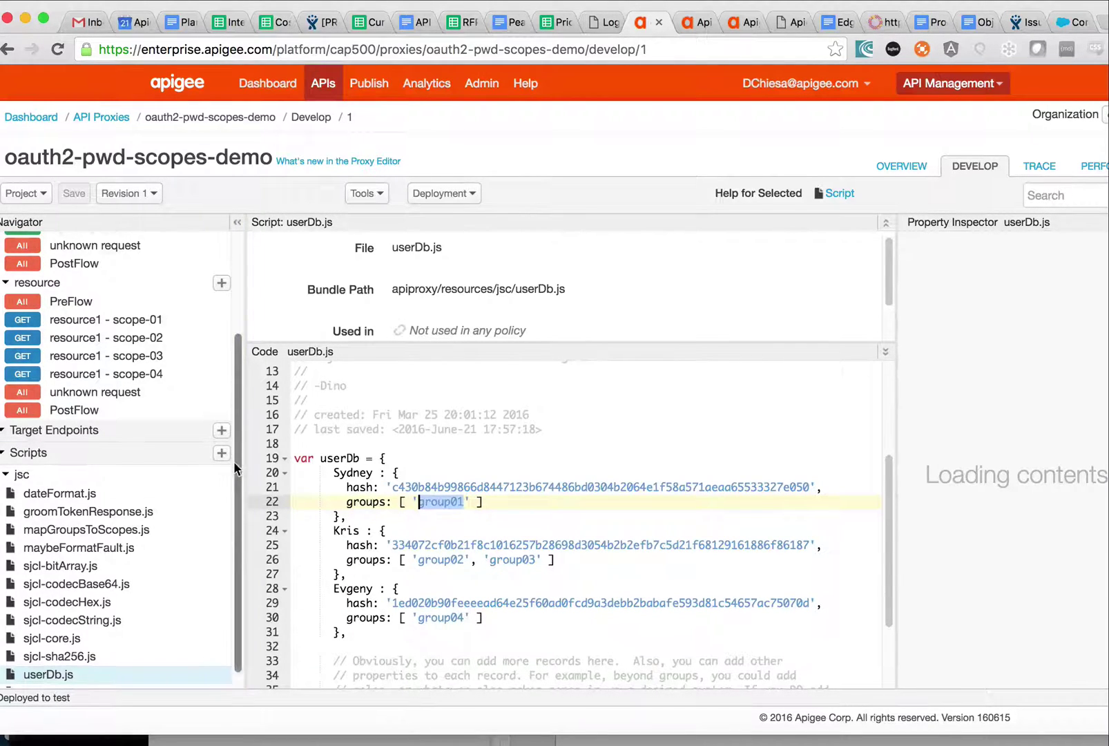
Step: Return to the OAuth2.0 token dispenser flow and examine its RF-AuthenticationFailed condition and JS-MapUserGroupsToScopes step
{"action": "left_click_drag", "start_coordinate": [235, 462], "coordinate": [234, 355]}
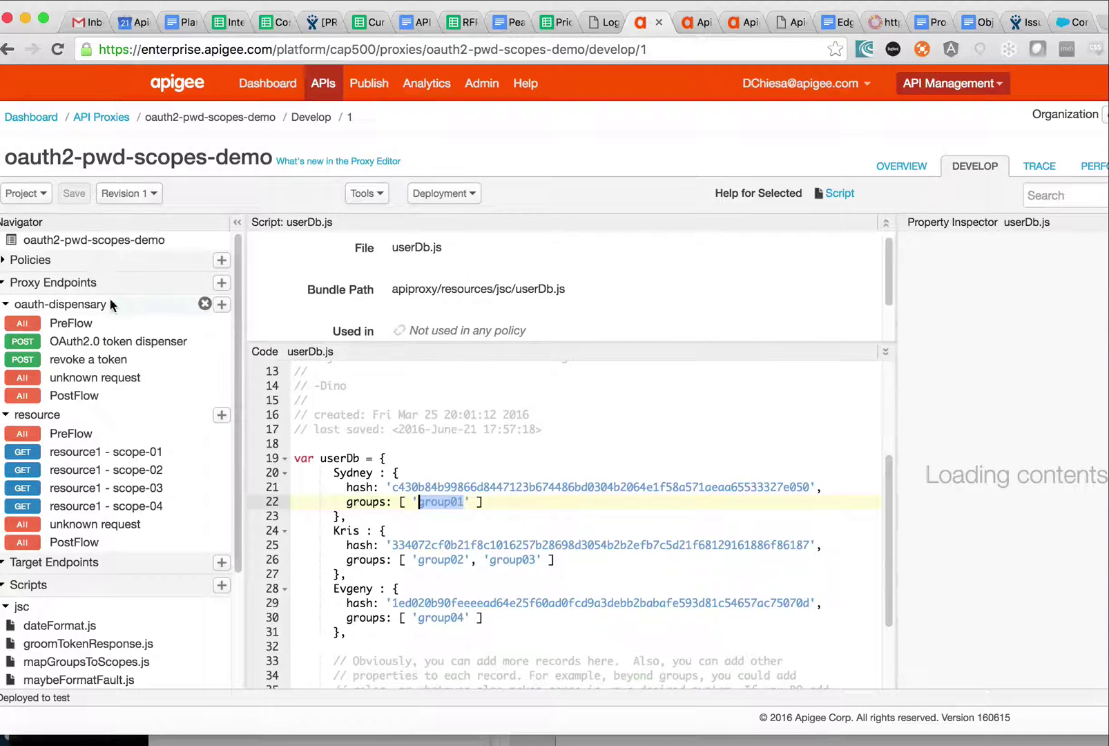
{"action": "left_click", "coordinate": [104, 345]}
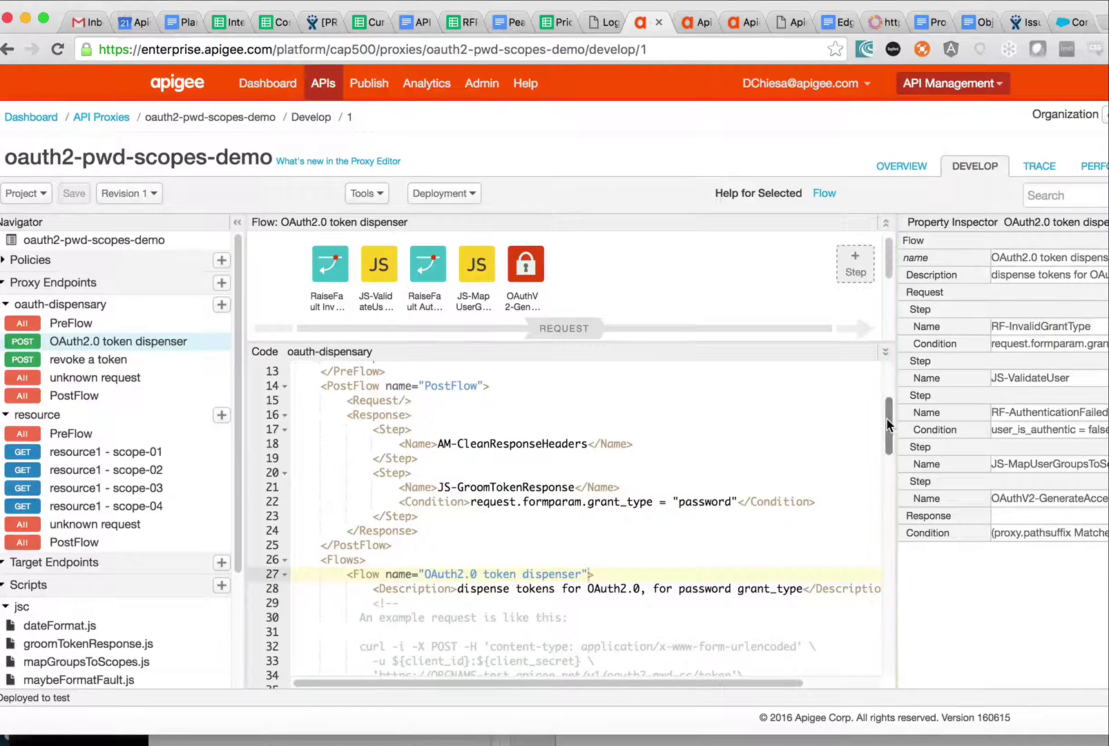
{"action": "left_click_drag", "start_coordinate": [889, 424], "coordinate": [879, 508]}
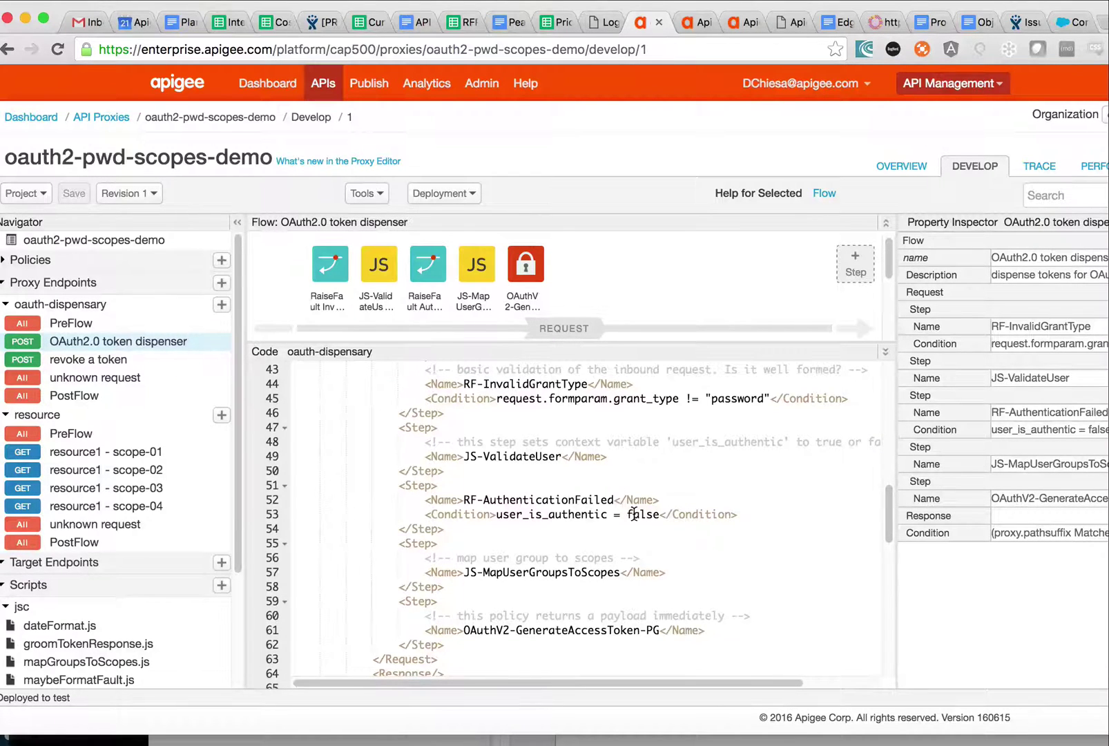
{"action": "left_click_drag", "start_coordinate": [634, 515], "coordinate": [478, 500]}
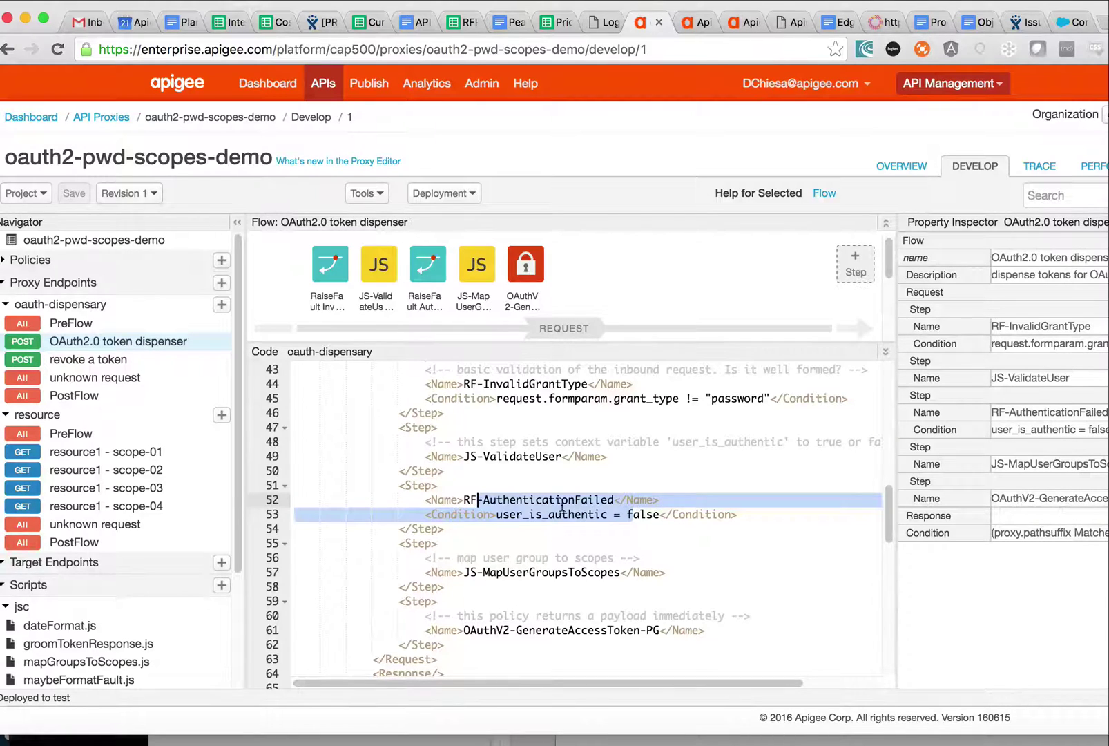
{"action": "double_click", "coordinate": [616, 568]}
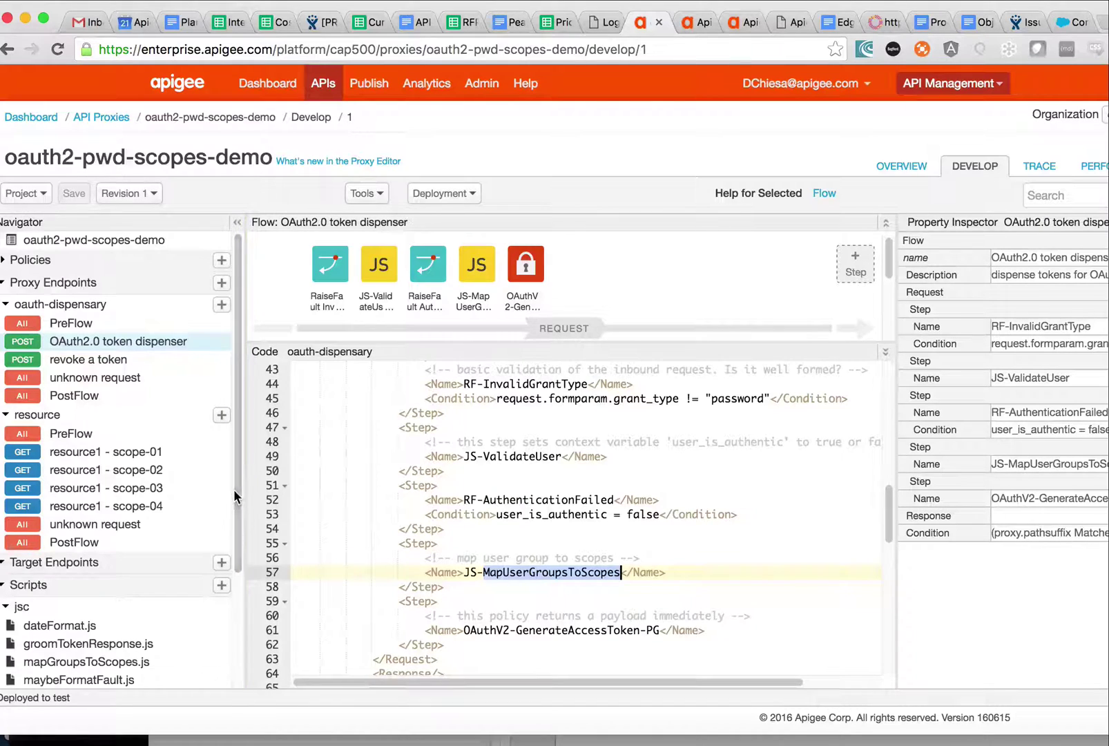
Step: Open the mapGroupsToScopes.js script and examine the scopes mapped to group01 and the loop that collects scopes per group
{"action": "left_click_drag", "start_coordinate": [235, 495], "coordinate": [226, 636]}
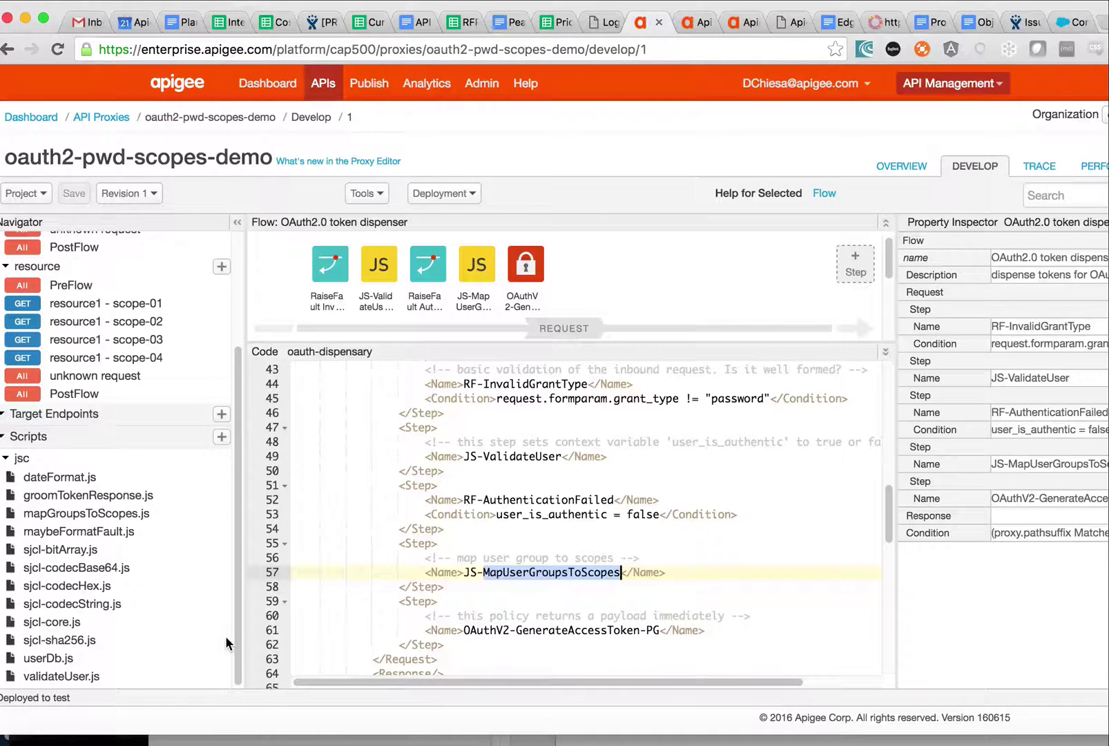
{"action": "left_click", "coordinate": [132, 513]}
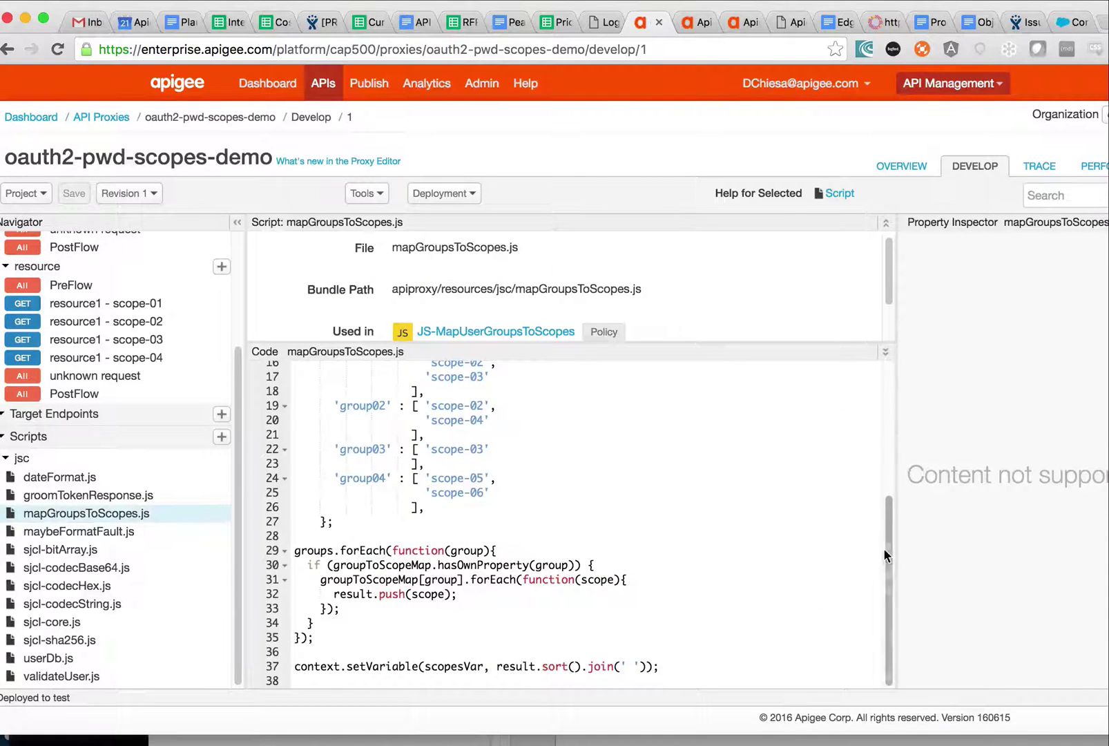
{"action": "left_click_drag", "start_coordinate": [887, 545], "coordinate": [892, 398]}
{"action": "scroll", "coordinate": [892, 398], "scroll_direction": "down", "scroll_amount": 3}
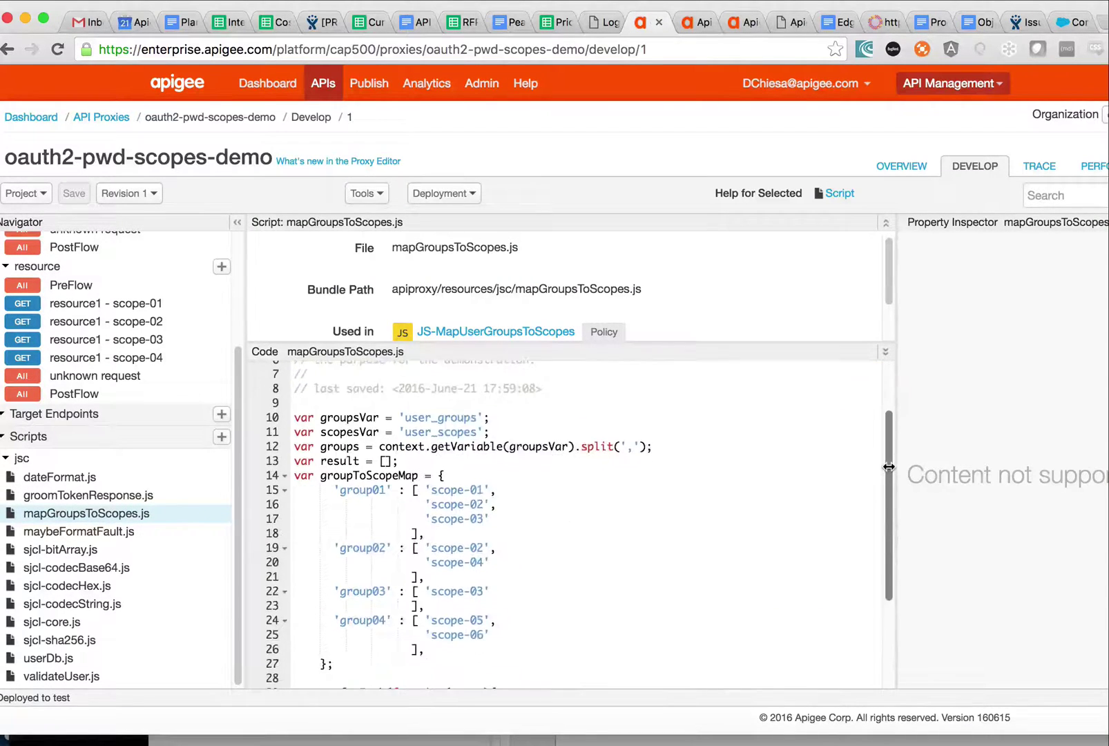
{"action": "double_click", "coordinate": [353, 489]}
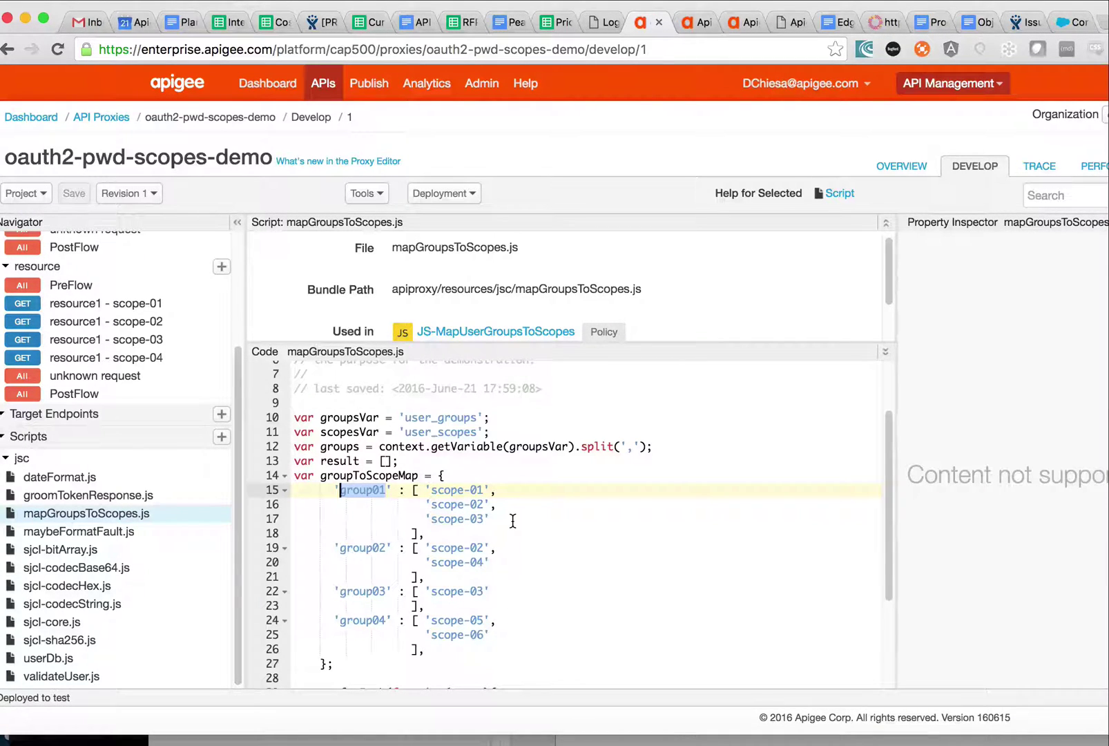
{"action": "double_click", "coordinate": [359, 489]}
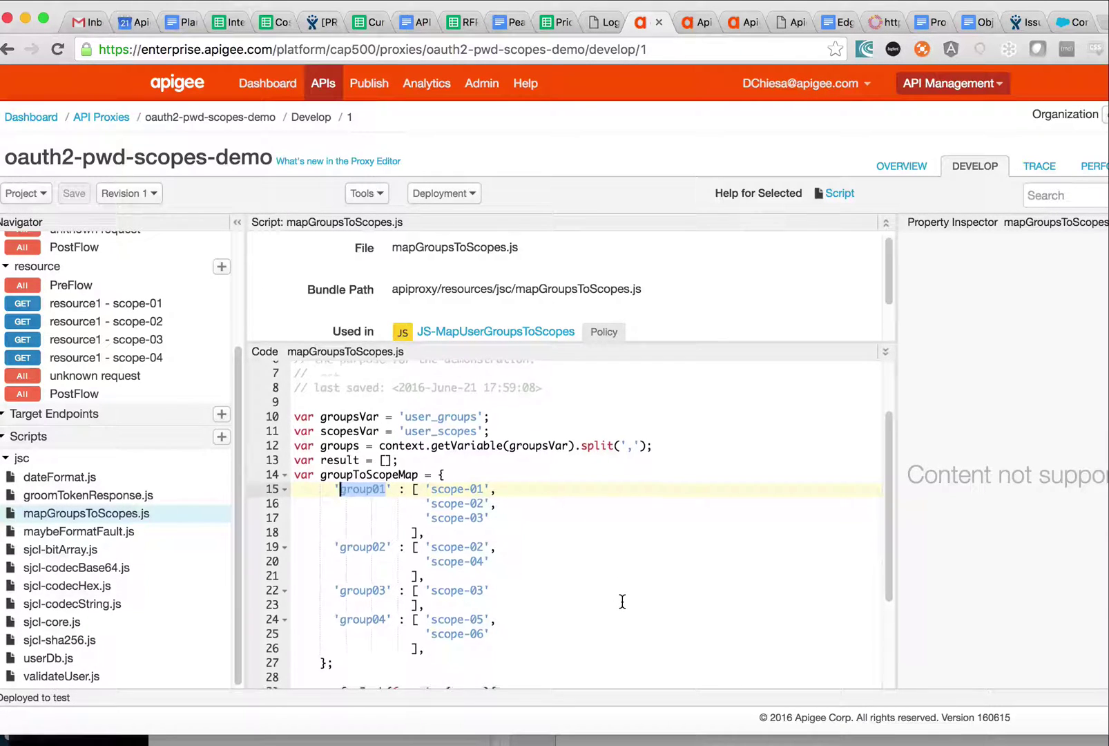
{"action": "scroll", "coordinate": [622, 601], "scroll_direction": "down", "scroll_amount": 3}
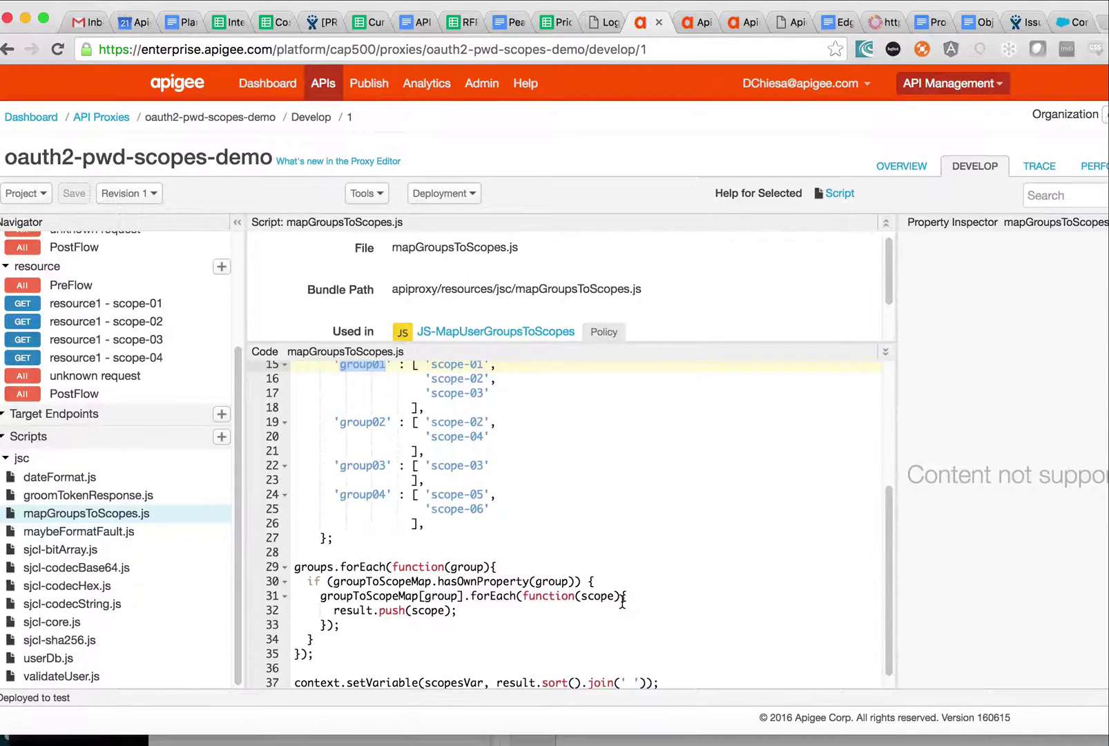
Step: Return to the OAuth2.0 token dispenser flow and examine its JS-MapUserGroupsToScopes and OAuthV2-GenerateAccessToken-PG steps
{"action": "scroll", "coordinate": [622, 601], "scroll_direction": "up", "scroll_amount": 2}
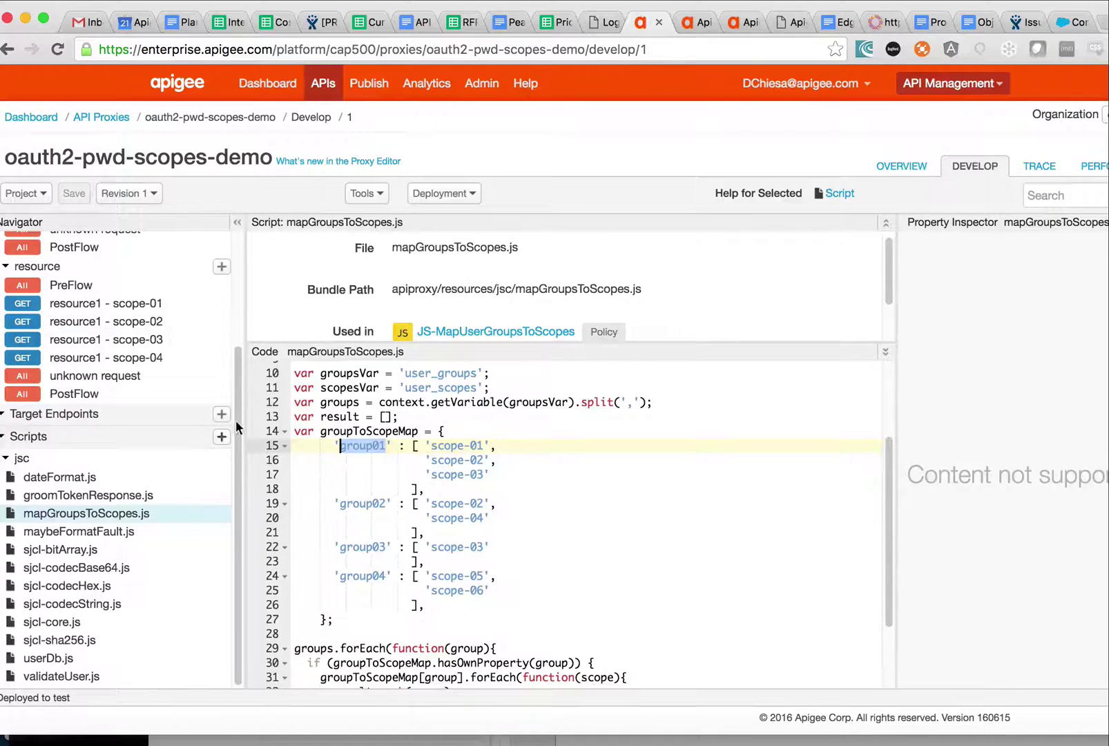
{"action": "scroll", "coordinate": [235, 425], "scroll_direction": "up", "scroll_amount": 4}
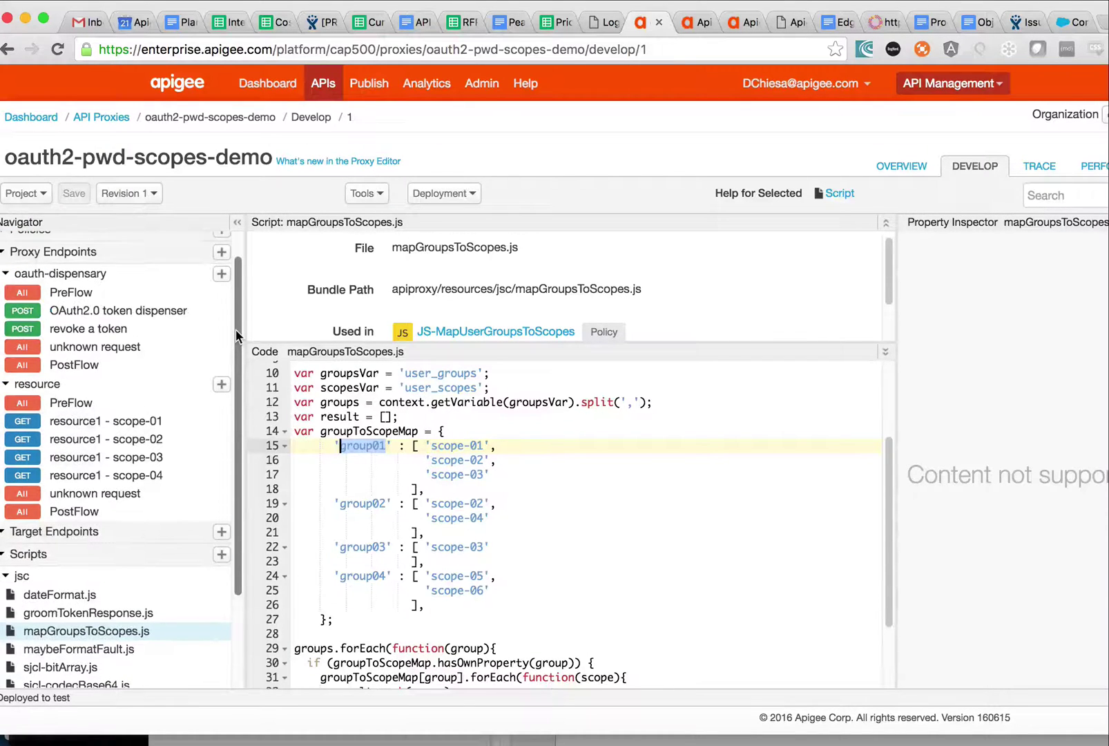
{"action": "left_click", "coordinate": [124, 312]}
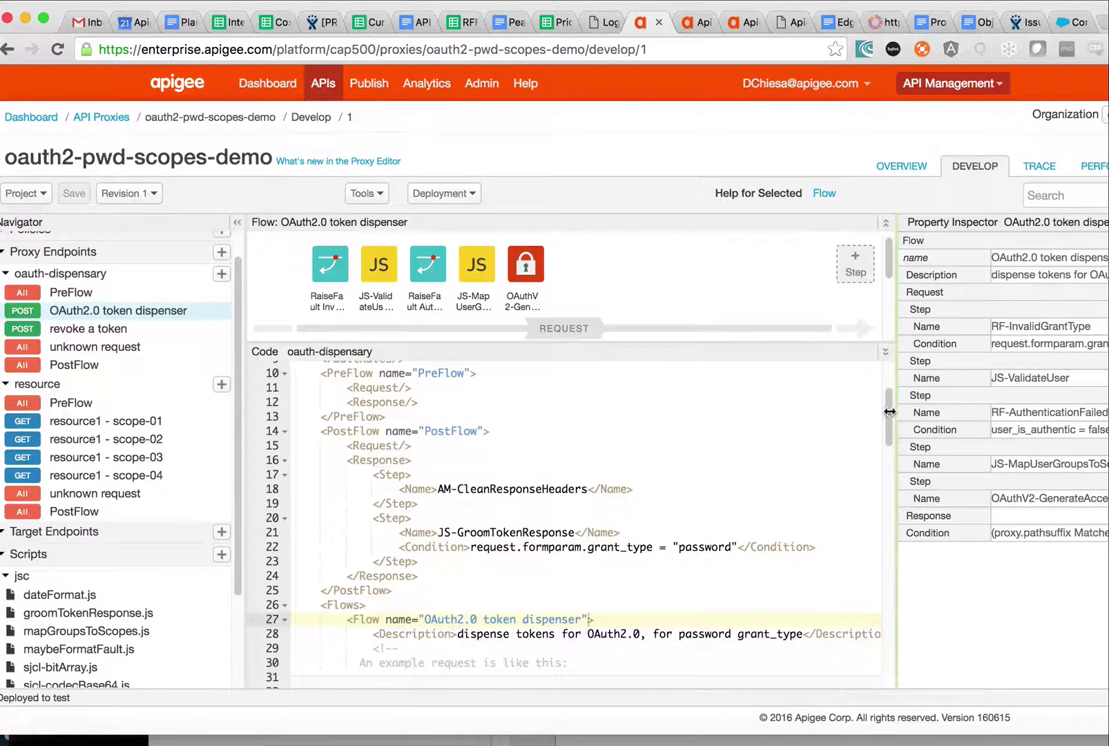
{"action": "left_click_drag", "start_coordinate": [889, 415], "coordinate": [887, 537]}
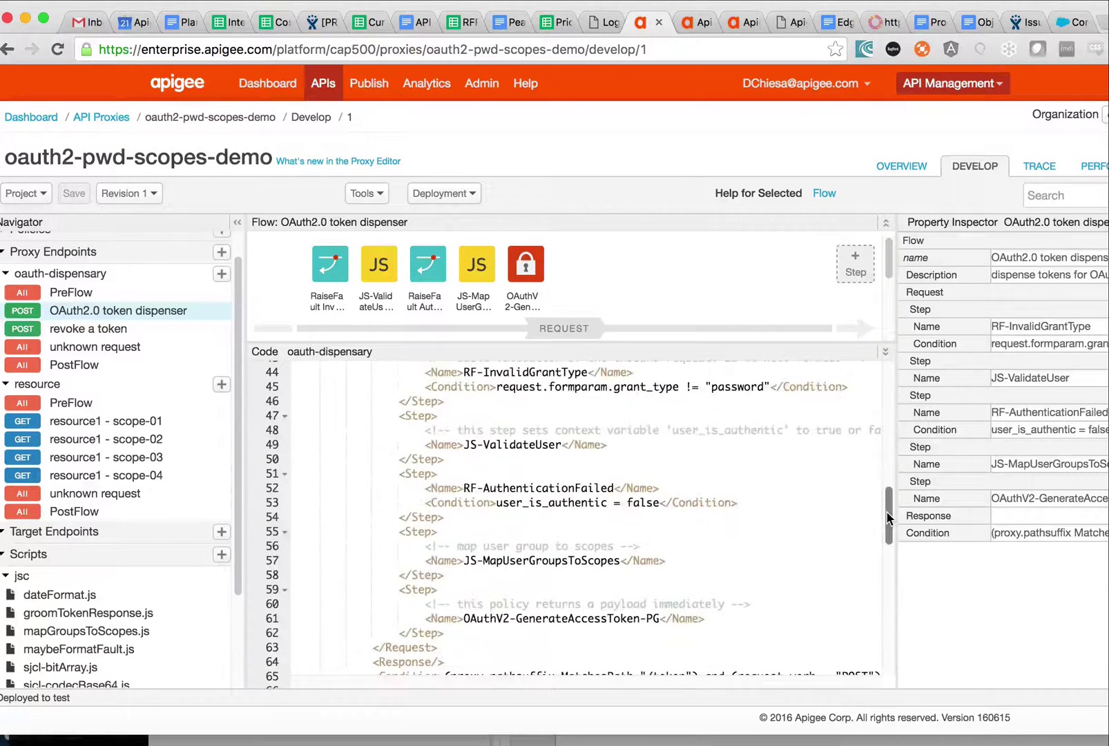
{"action": "double_click", "coordinate": [613, 561]}
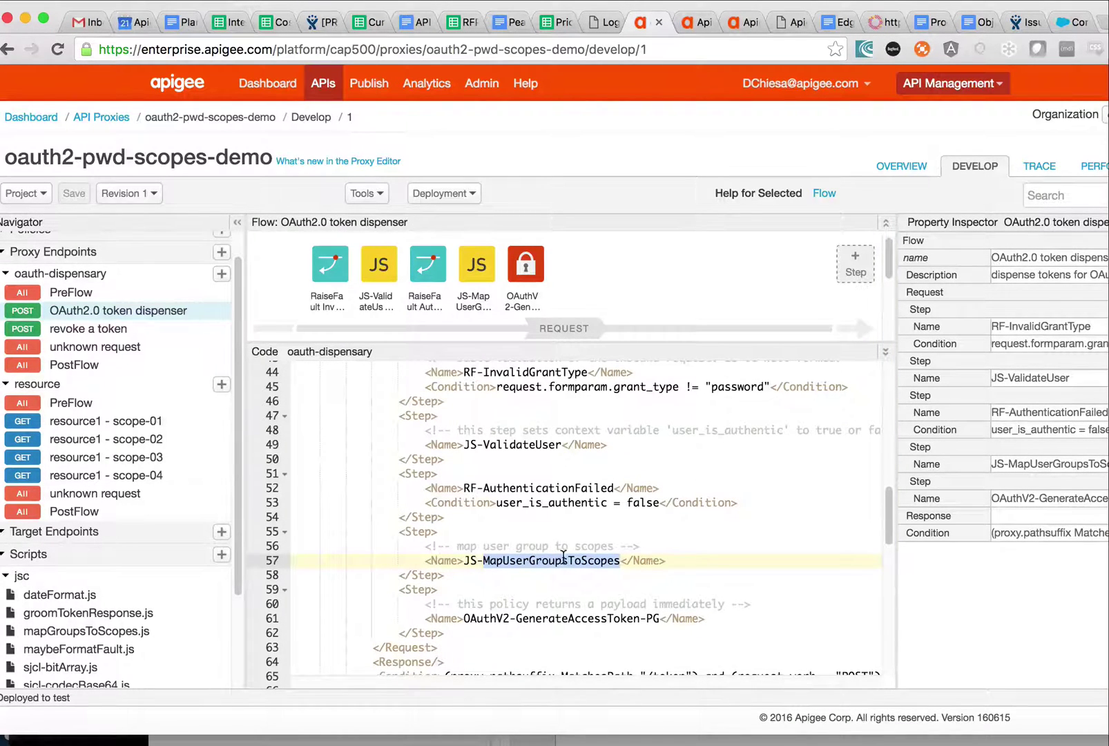
{"action": "double_click", "coordinate": [583, 618]}
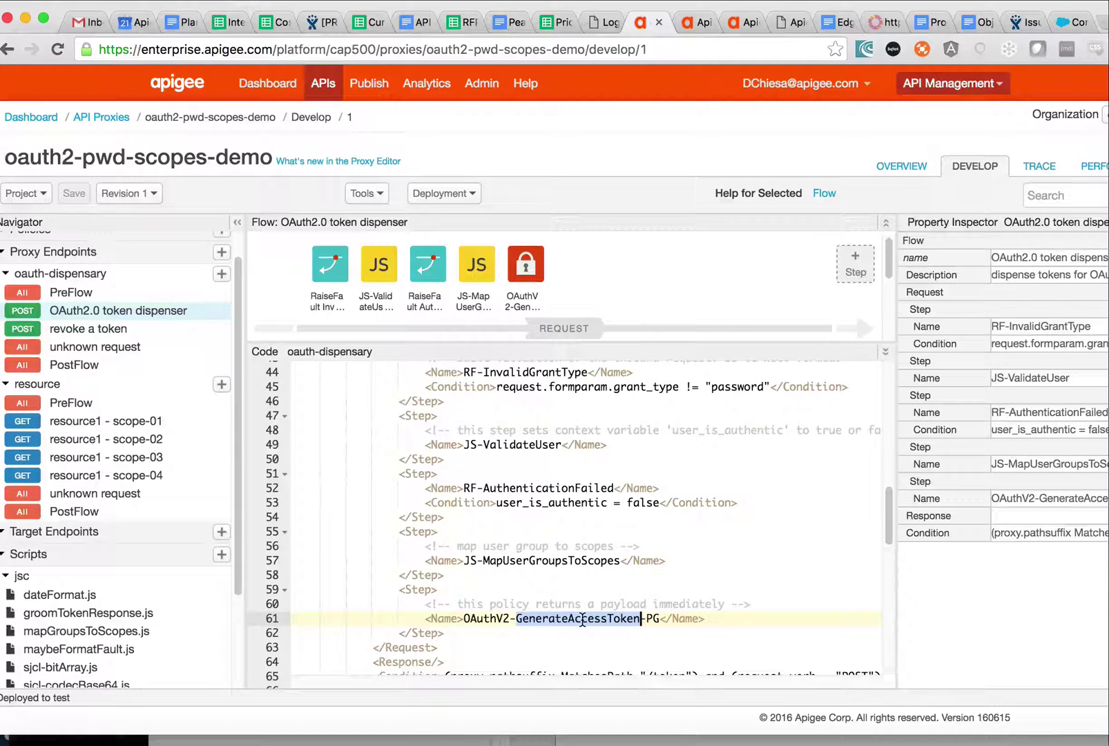
Step: Open the OAuthV2-GenerateAccessToken-PG policy and examine its operation, token expiry settings and the variable that supplies the scopes
{"action": "left_click", "coordinate": [522, 270]}
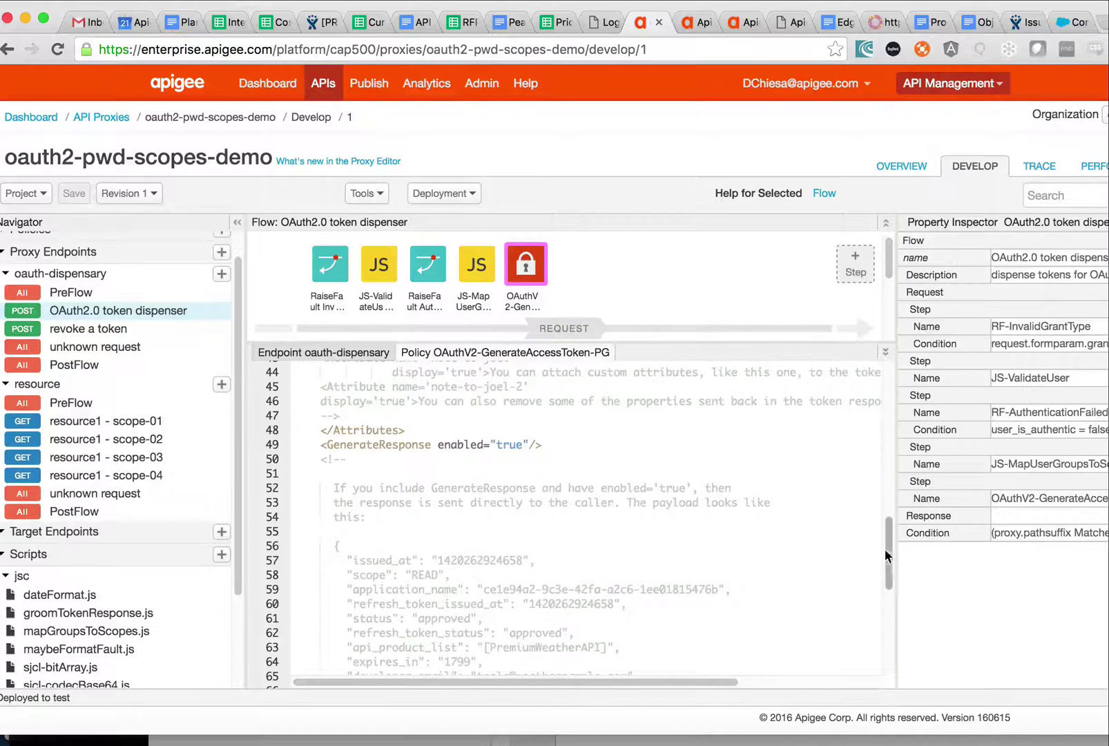
{"action": "left_click_drag", "start_coordinate": [888, 557], "coordinate": [889, 401]}
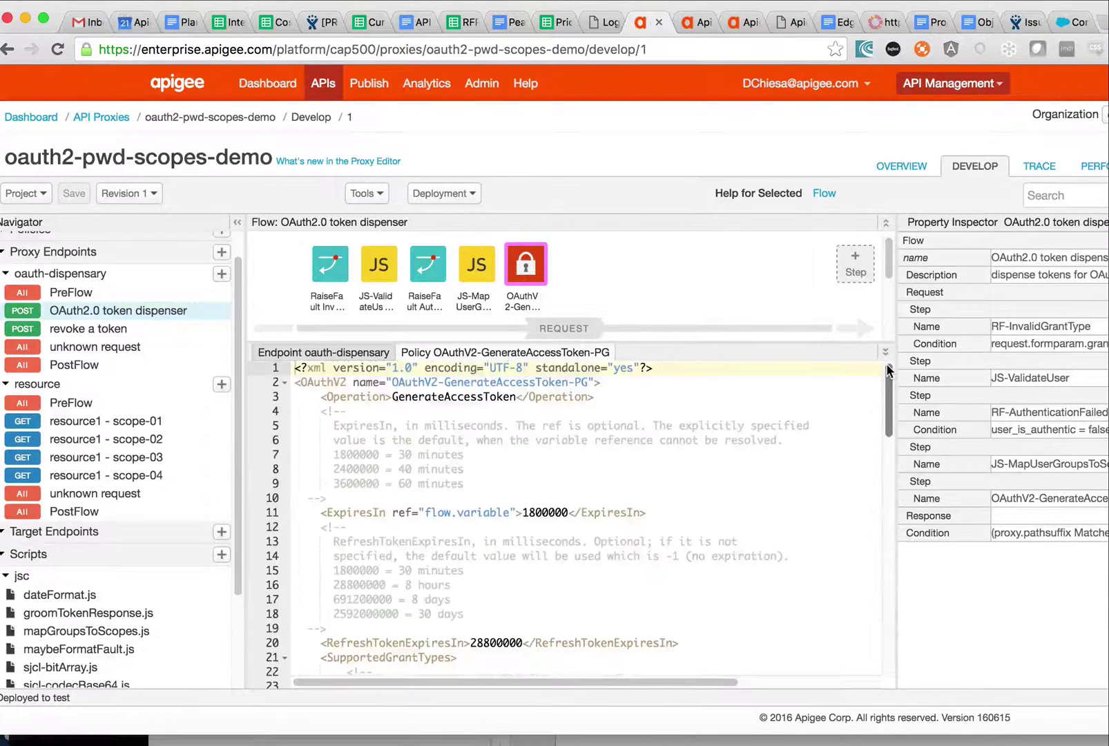
{"action": "double_click", "coordinate": [322, 381]}
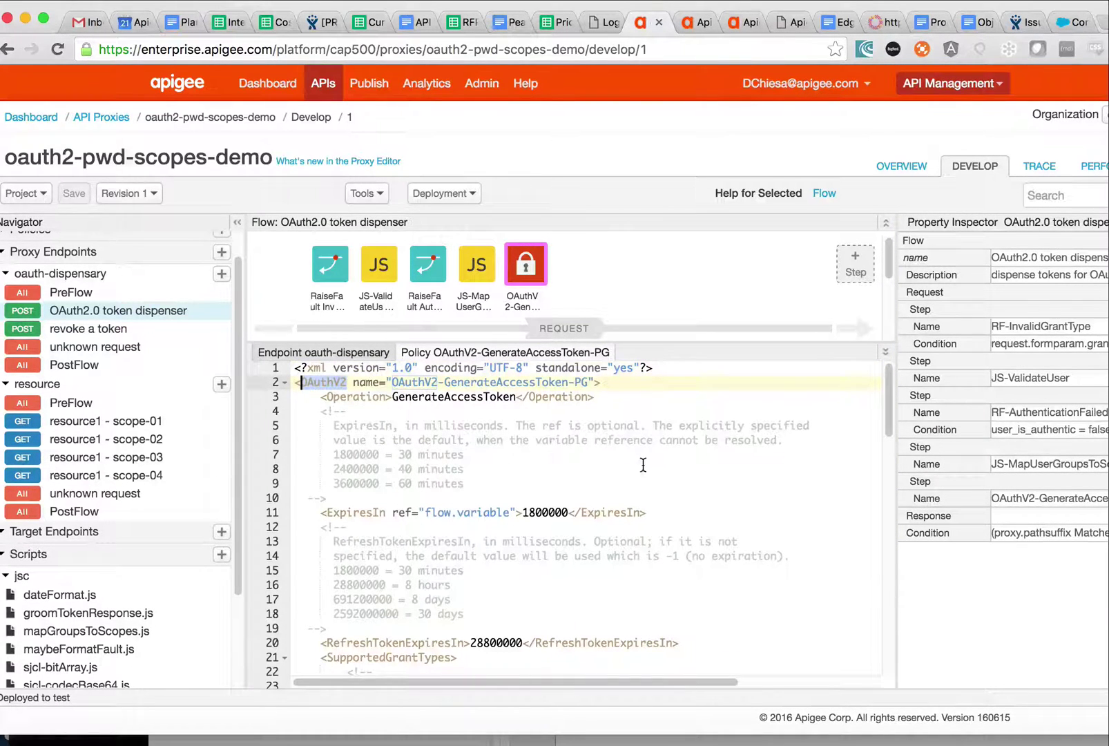
{"action": "double_click", "coordinate": [475, 397]}
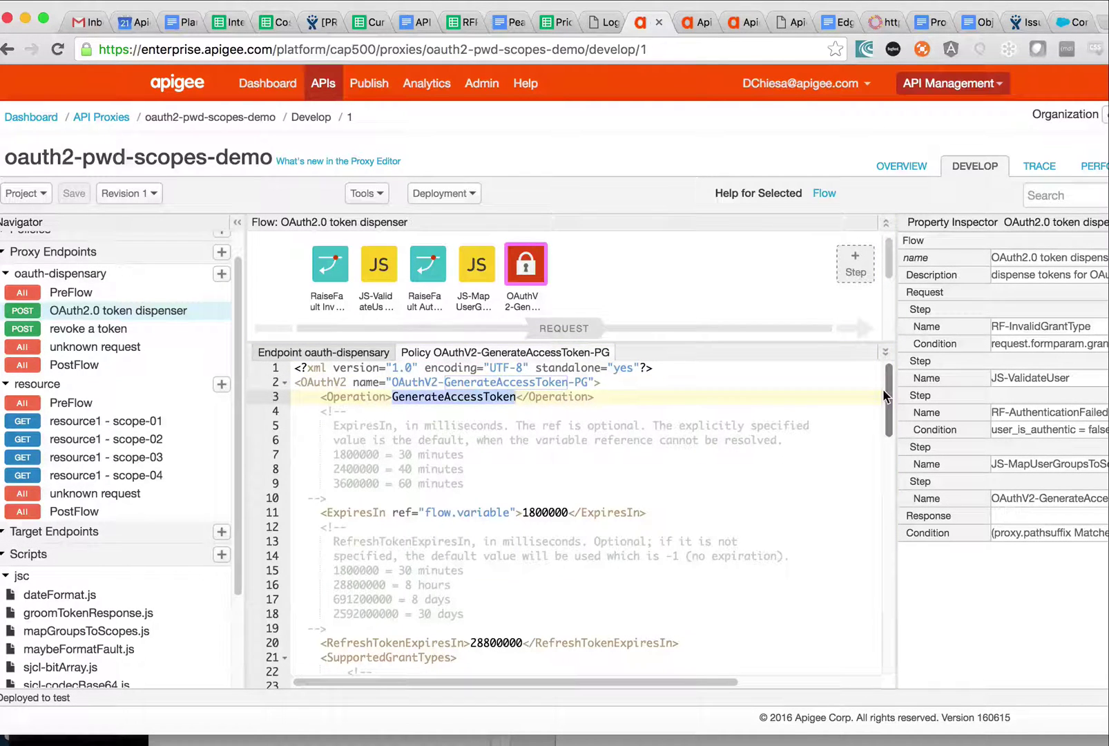
{"action": "left_click_drag", "start_coordinate": [884, 391], "coordinate": [884, 402]}
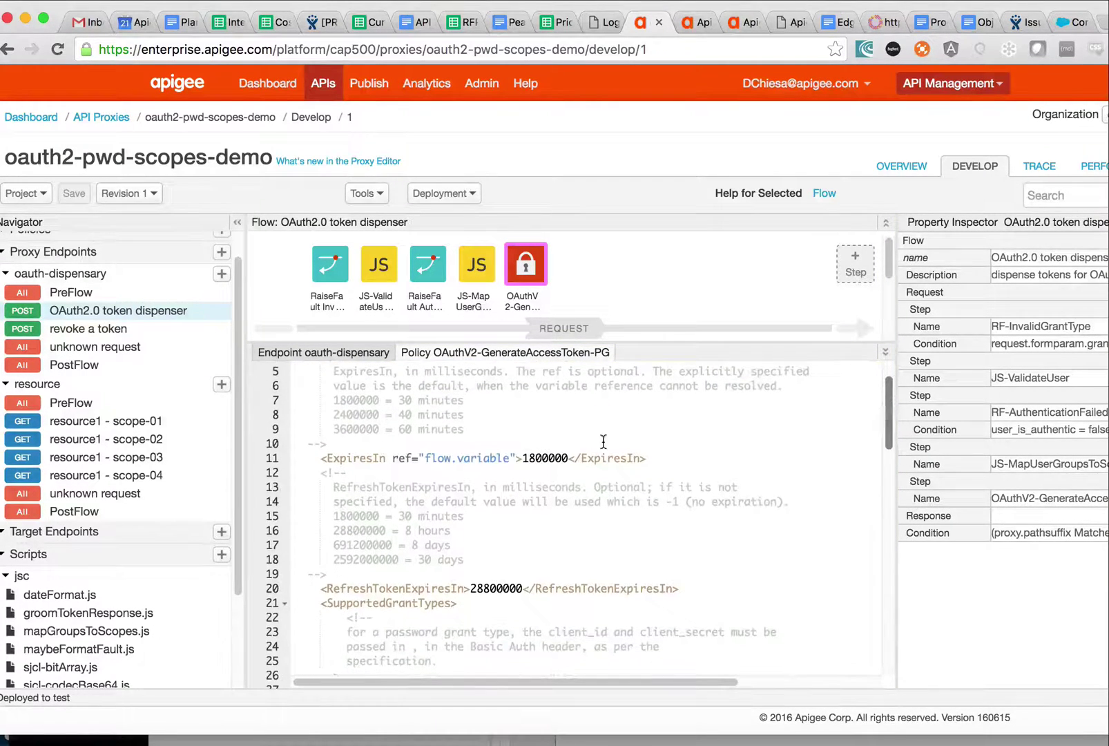
{"action": "left_click_drag", "start_coordinate": [649, 458], "coordinate": [531, 570]}
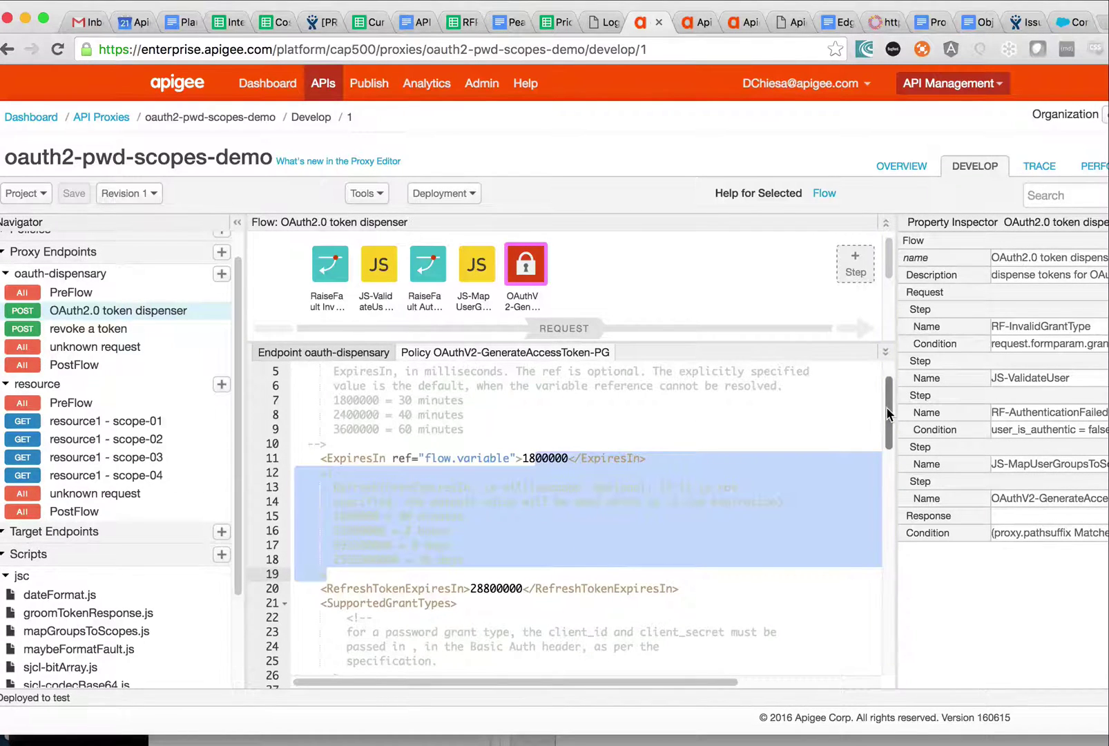
{"action": "left_click_drag", "start_coordinate": [888, 415], "coordinate": [881, 497]}
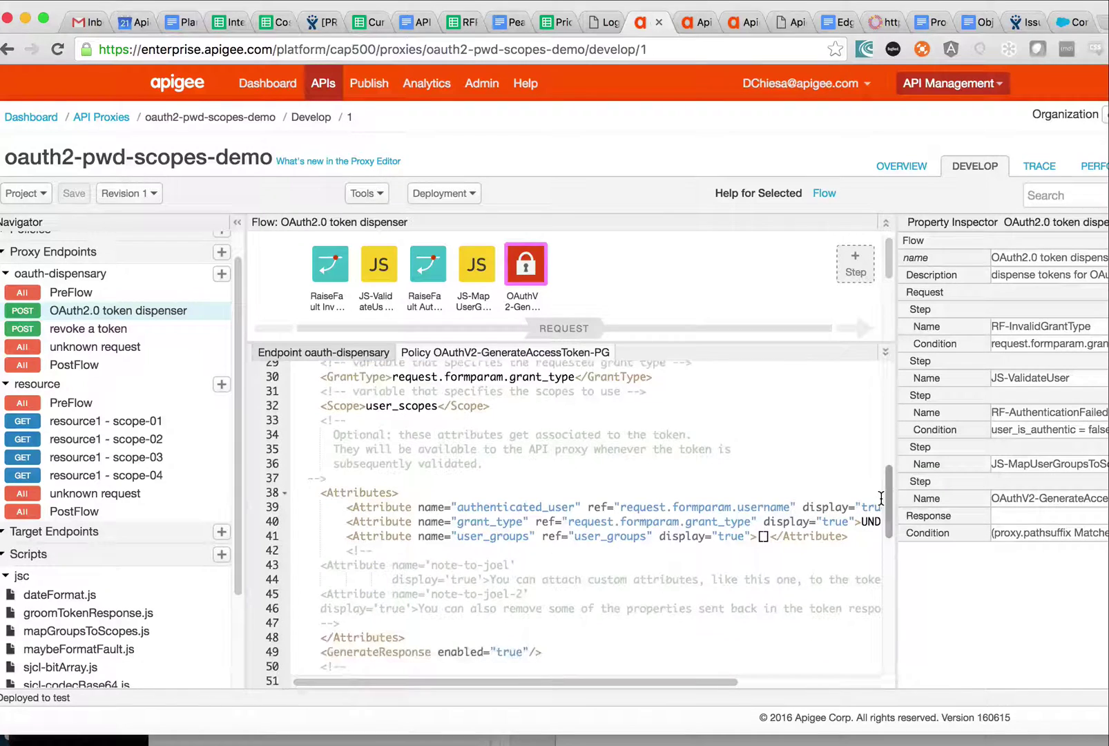
{"action": "left_click_drag", "start_coordinate": [436, 407], "coordinate": [366, 406]}
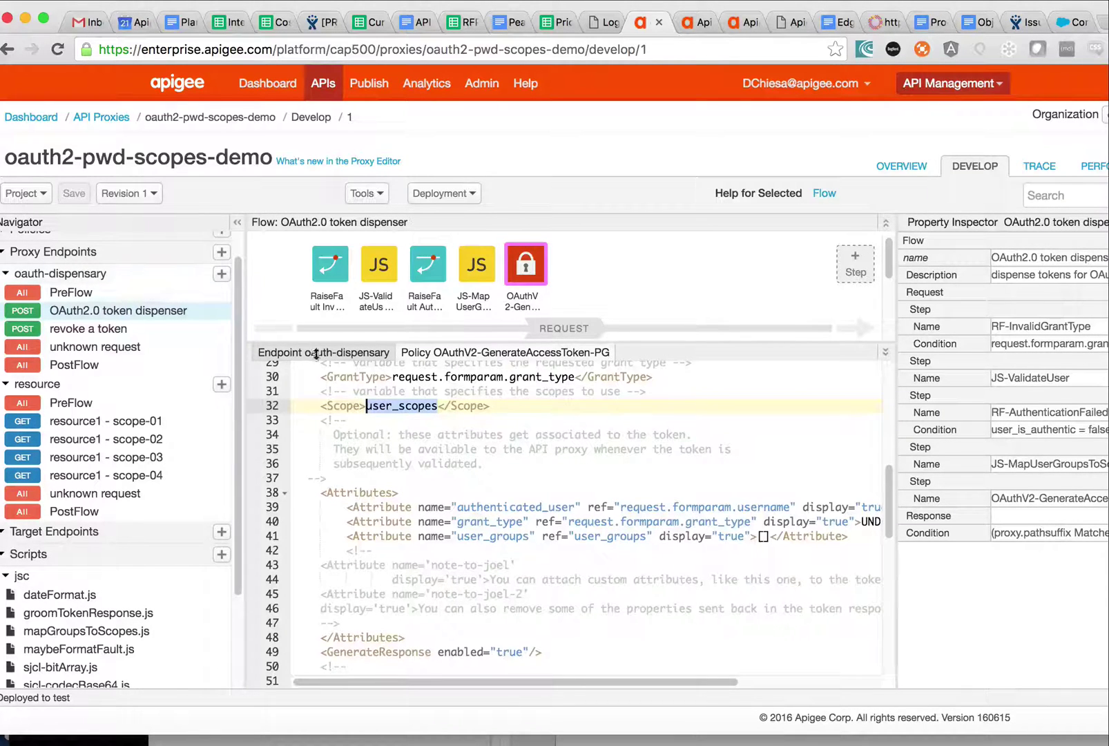
Step: Collapse the oauth-dispensary endpoint, open the resource endpoint and examine the token verification step in its first flow
{"action": "left_click", "coordinate": [8, 278]}
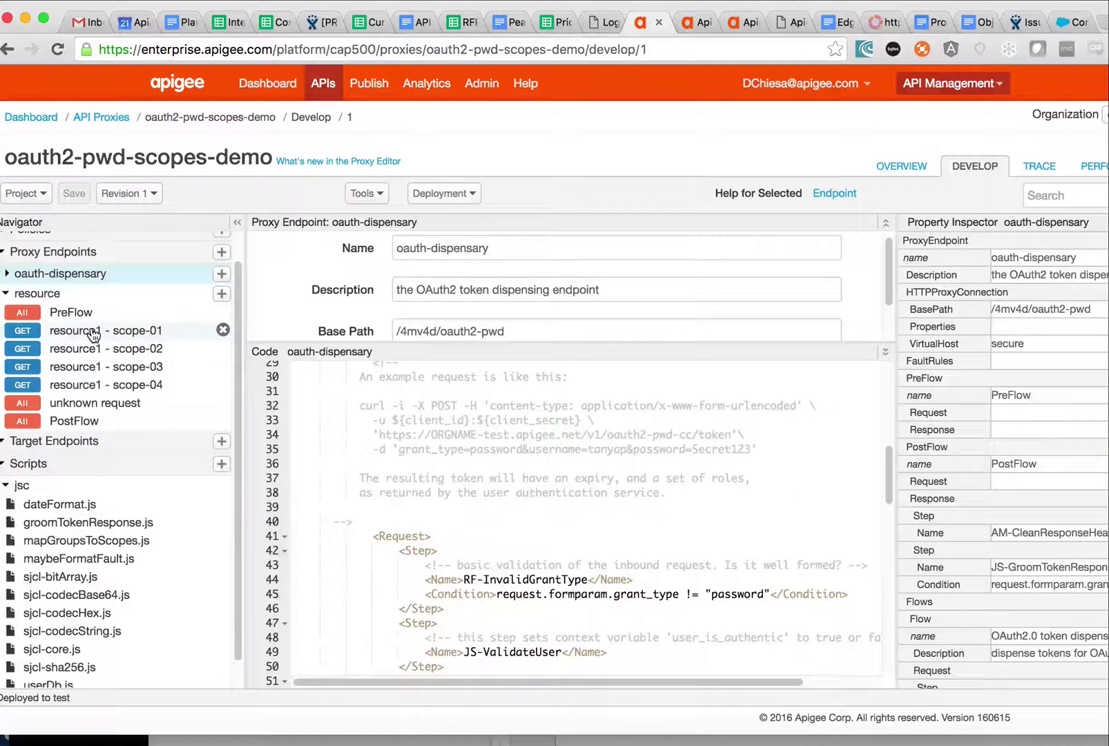
{"action": "left_click", "coordinate": [47, 293]}
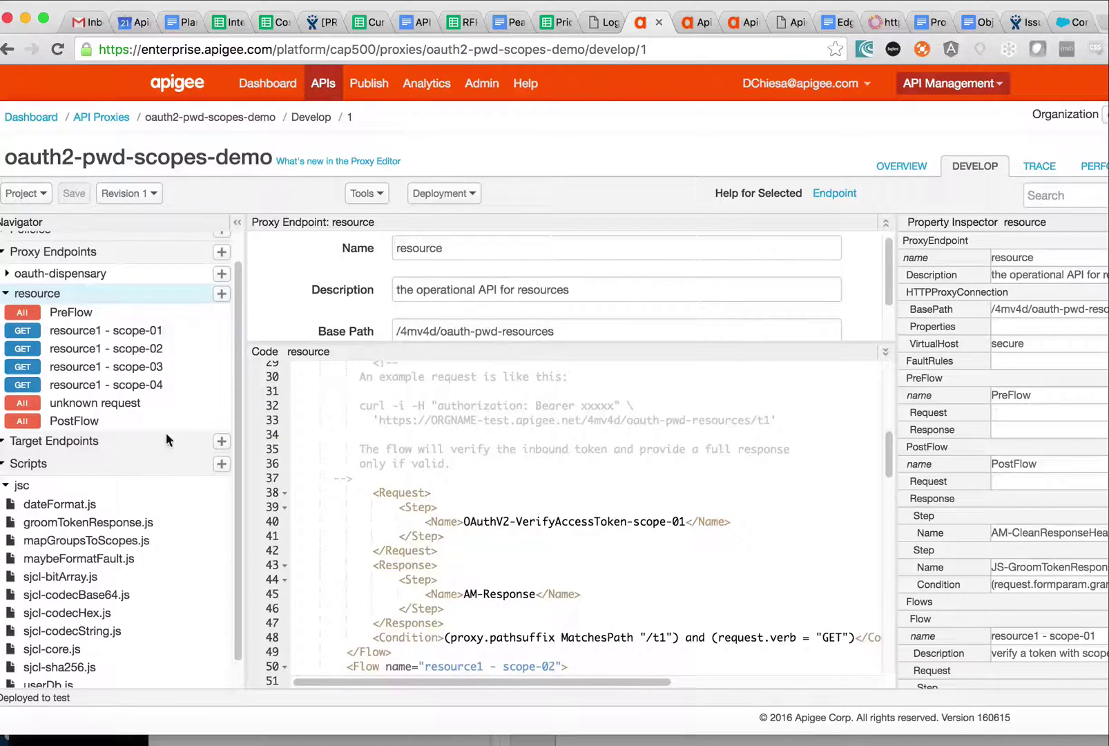
{"action": "left_click_drag", "start_coordinate": [687, 522], "coordinate": [542, 518]}
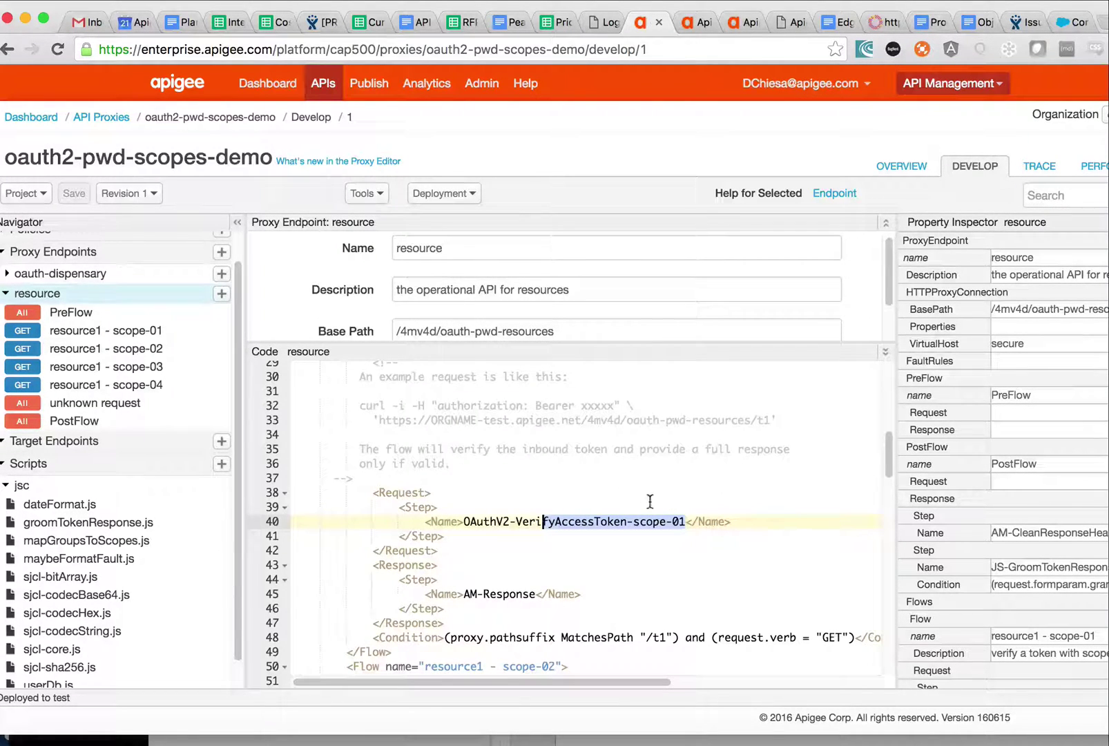
Step: Open the OAuthV2-VerifyAccessToken-scope-01 policy in the resource1 - scope-01 flow and examine its operation and required scope
{"action": "left_click", "coordinate": [119, 330]}
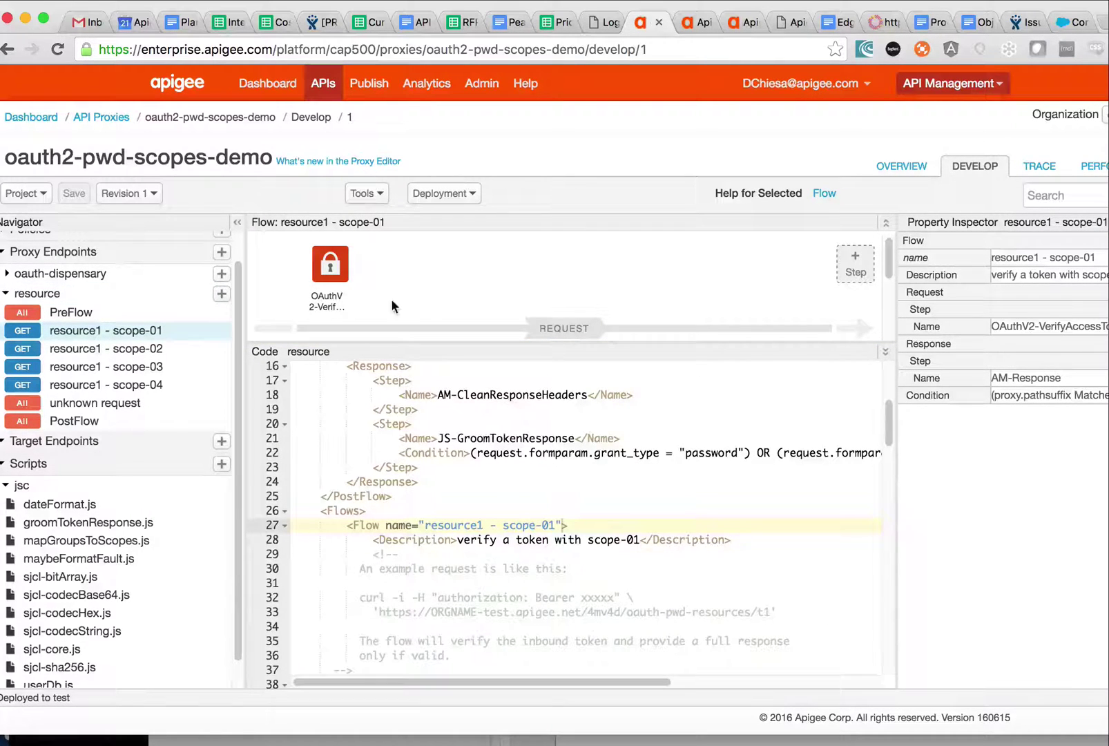
{"action": "left_click", "coordinate": [330, 265]}
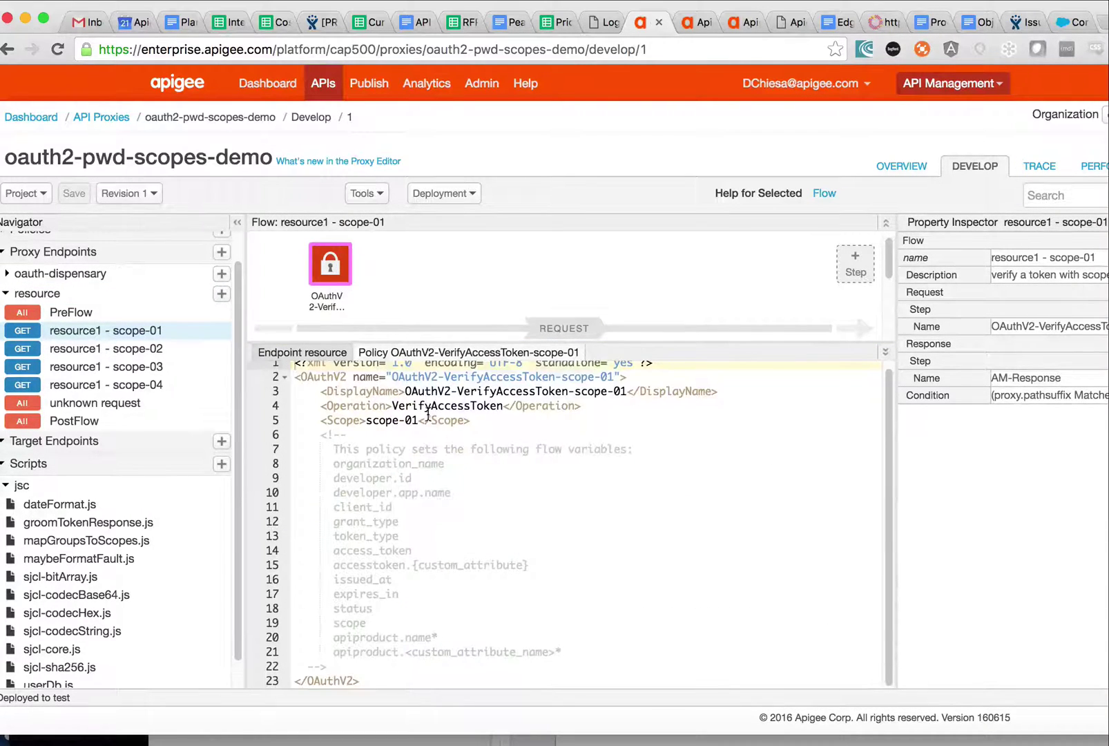
{"action": "left_click_drag", "start_coordinate": [418, 420], "coordinate": [365, 420]}
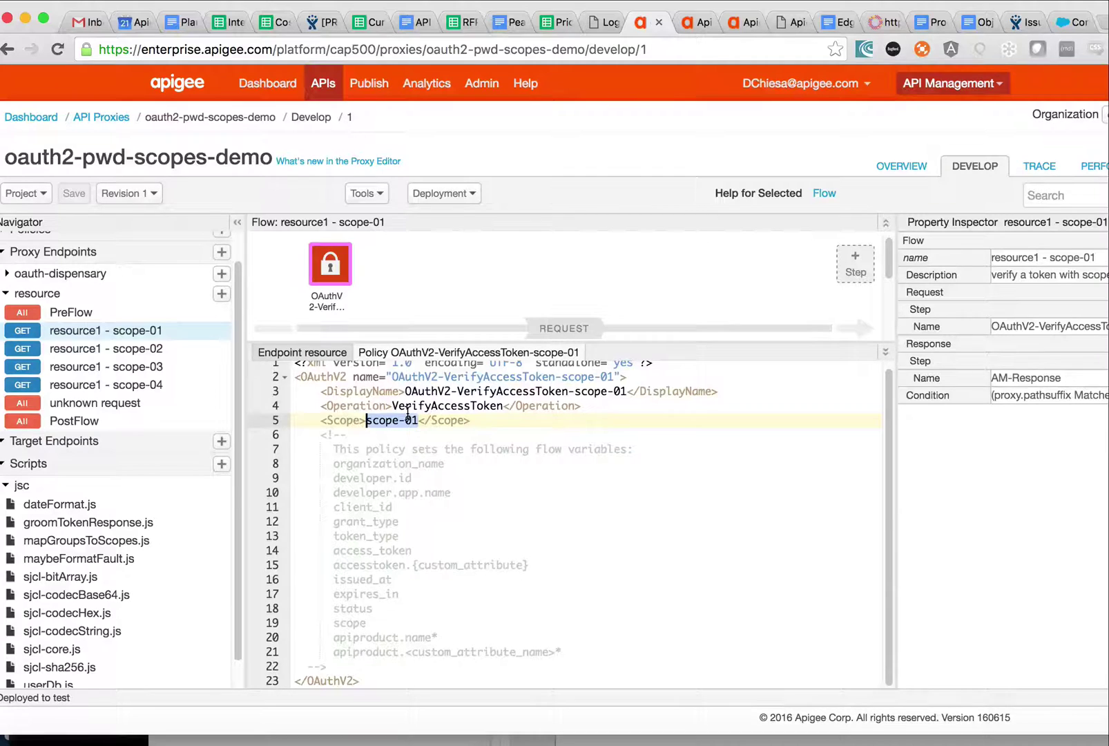
{"action": "double_click", "coordinate": [461, 405]}
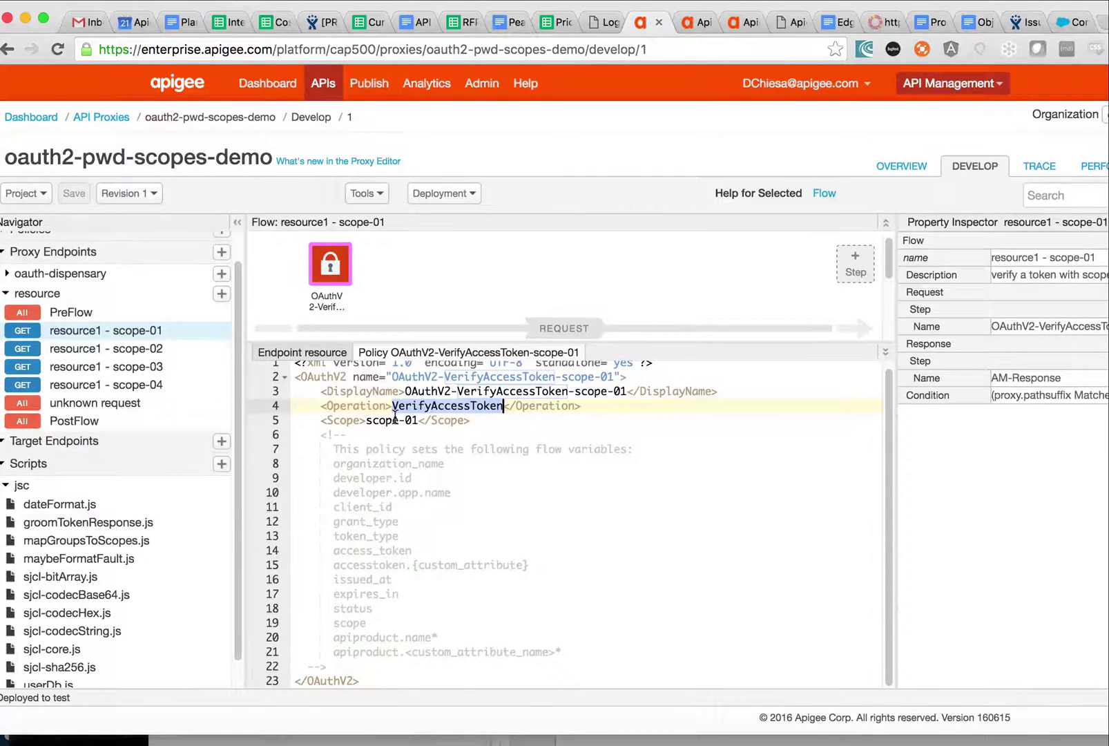
{"action": "left_click_drag", "start_coordinate": [419, 420], "coordinate": [367, 421]}
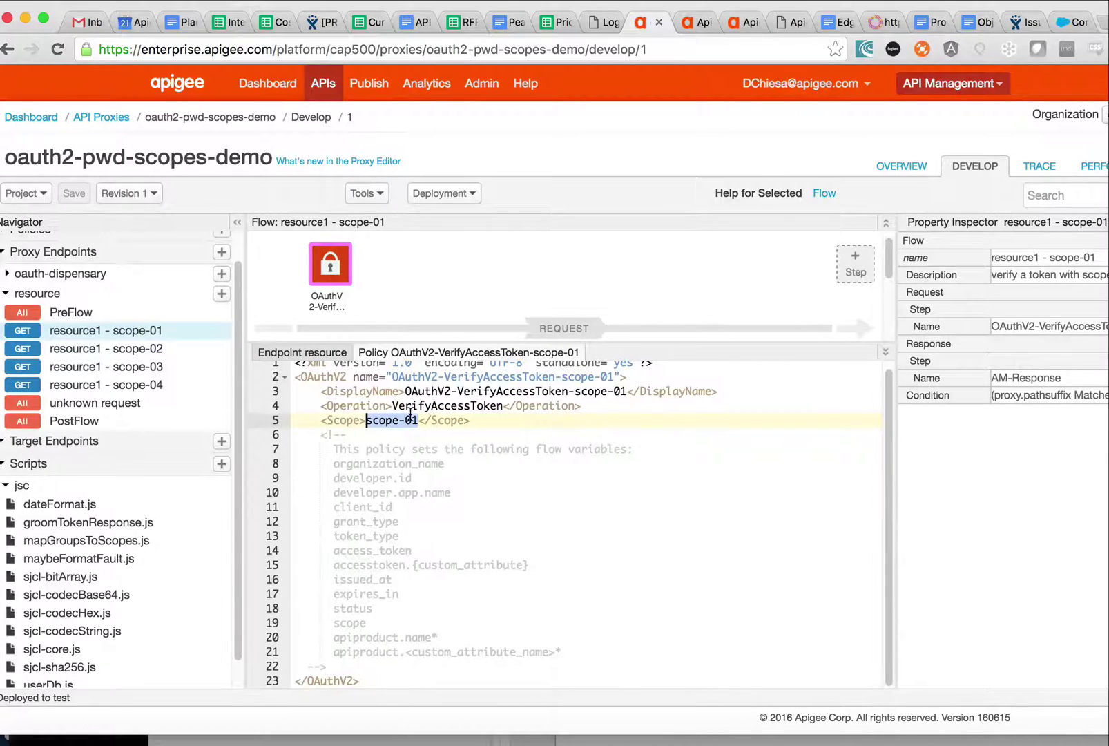
{"action": "left_click", "coordinate": [459, 406]}
{"action": "double_click", "coordinate": [459, 406]}
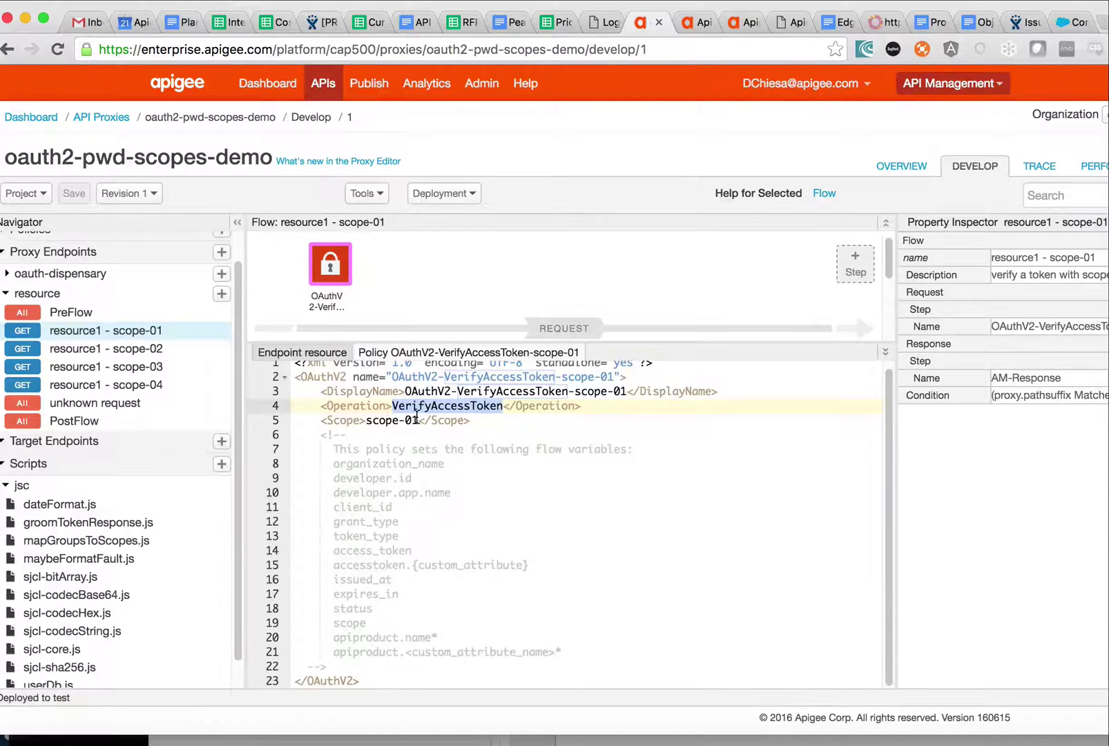
{"action": "left_click_drag", "start_coordinate": [418, 419], "coordinate": [366, 420]}
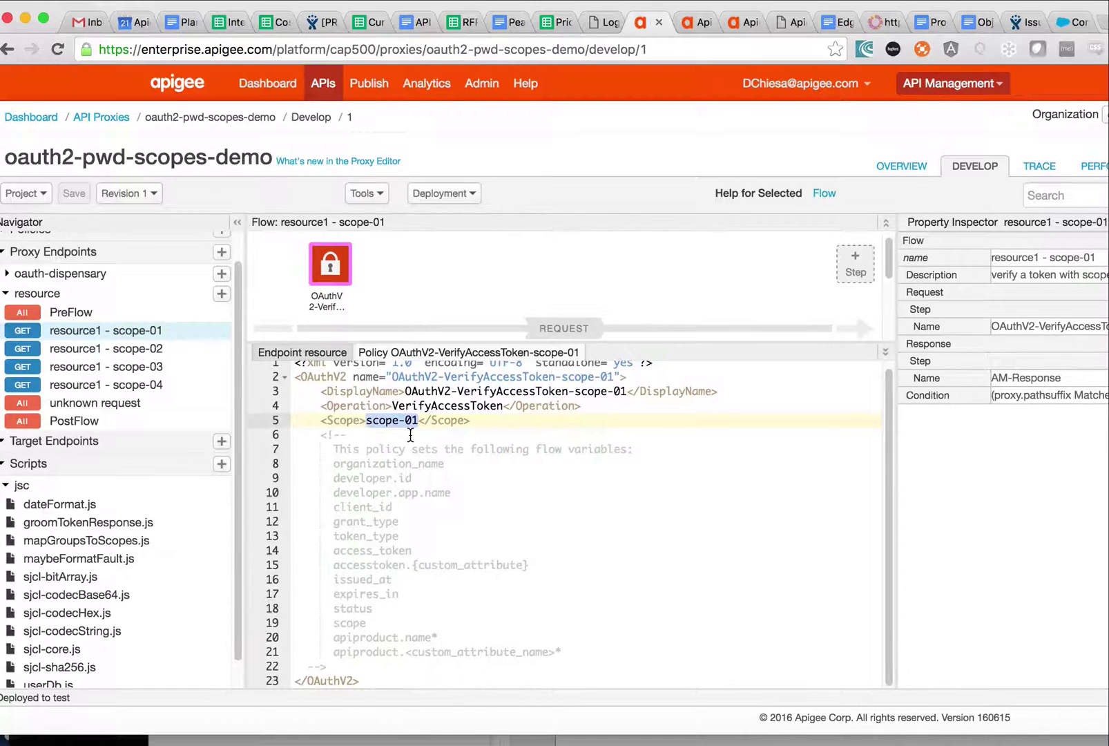
Step: Look through the resource1 flows for scope-02 to scope-04 and examine the required scope in the scope-04 verification policy
{"action": "left_click", "coordinate": [150, 349]}
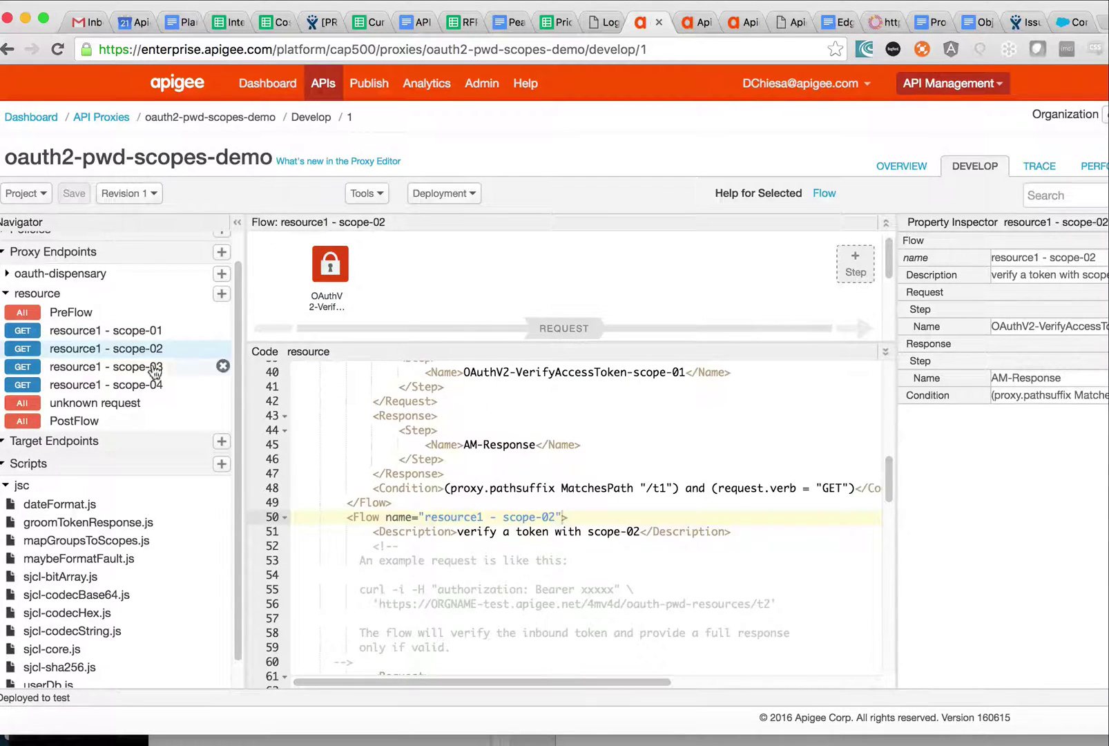
{"action": "left_click", "coordinate": [163, 368]}
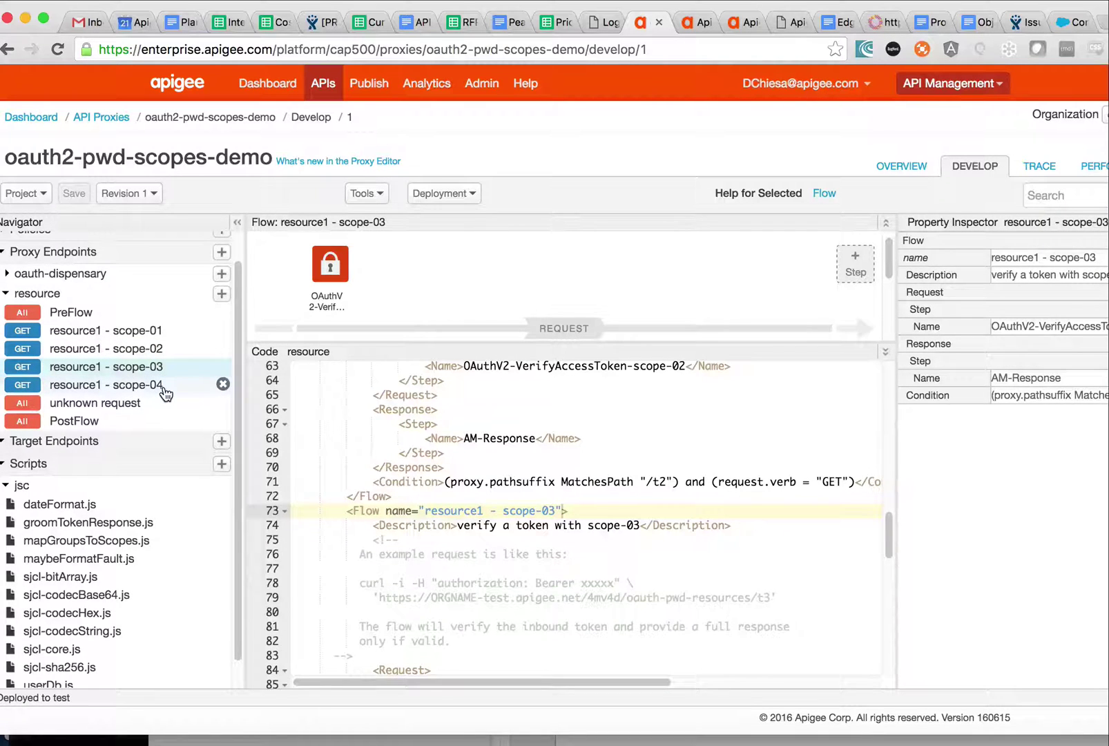
{"action": "left_click", "coordinate": [160, 386]}
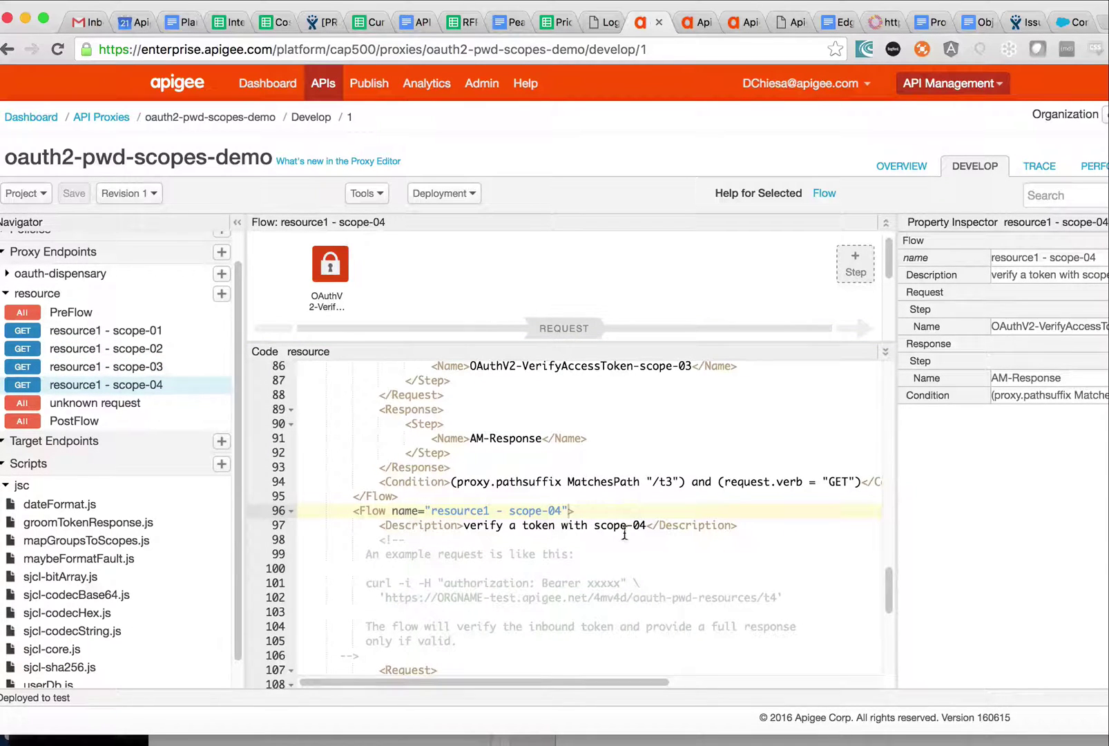
{"action": "left_click", "coordinate": [333, 274]}
{"action": "left_click_drag", "start_coordinate": [418, 420], "coordinate": [365, 418]}
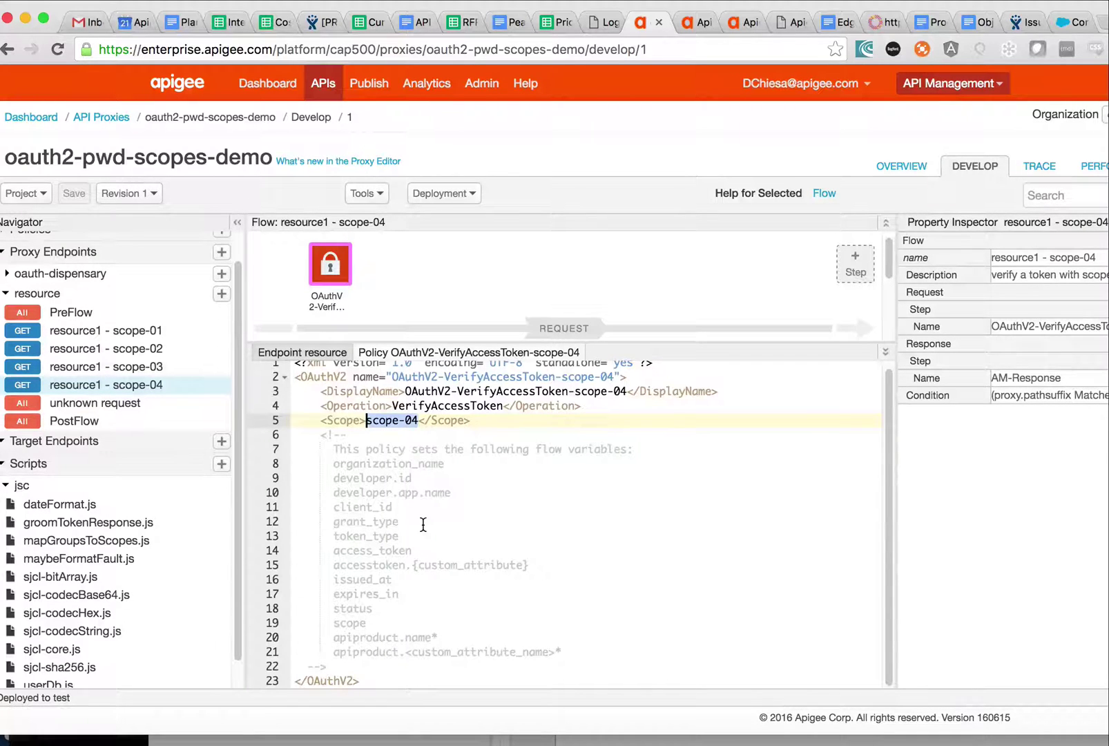
Step: Collapse the resource endpoint and start a trace session for revision 1 in the test environment
{"action": "left_click", "coordinate": [10, 293]}
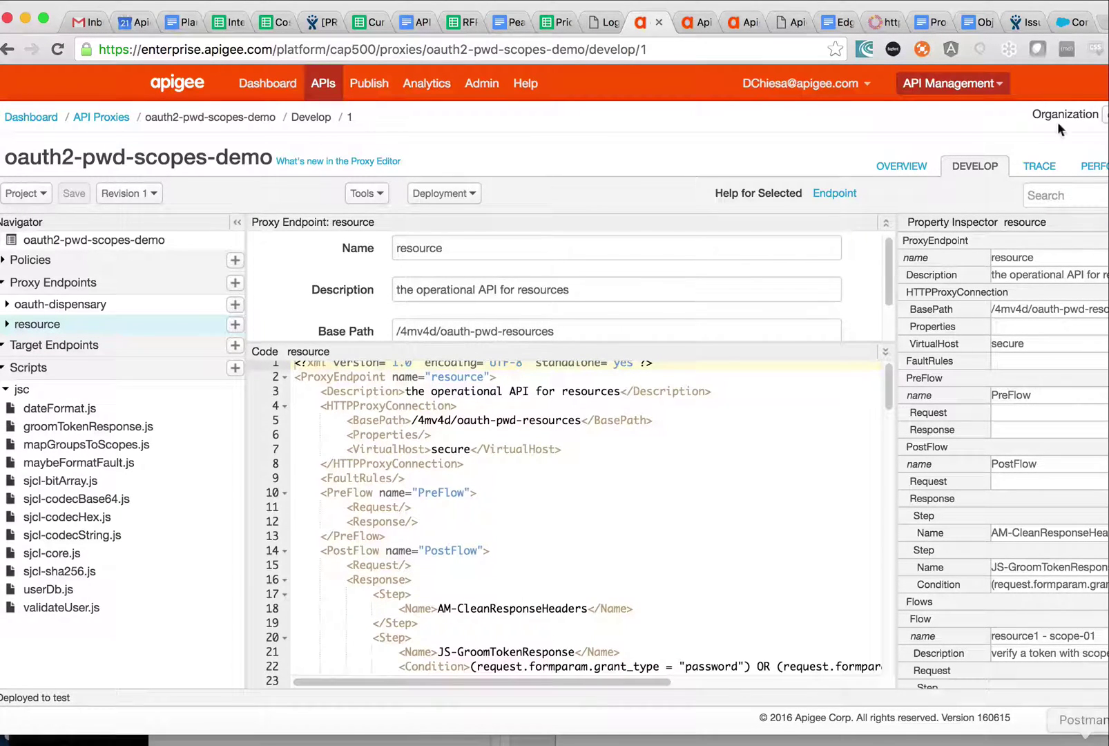
{"action": "left_click", "coordinate": [1046, 167]}
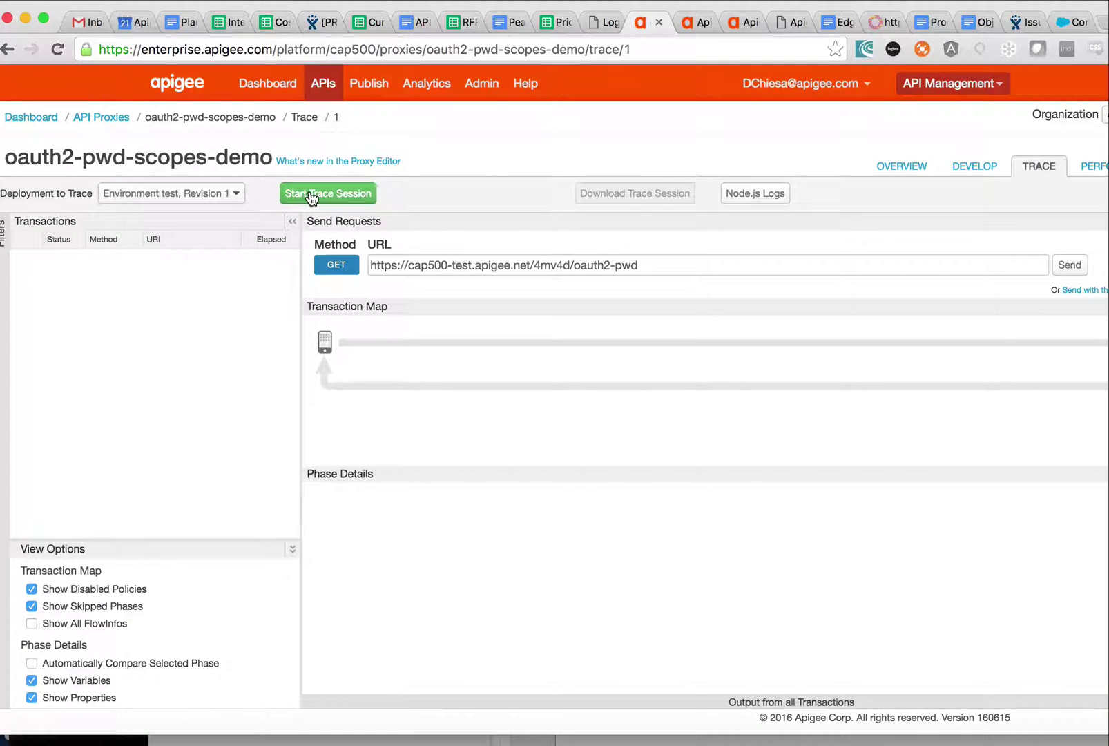
{"action": "left_click", "coordinate": [312, 198]}
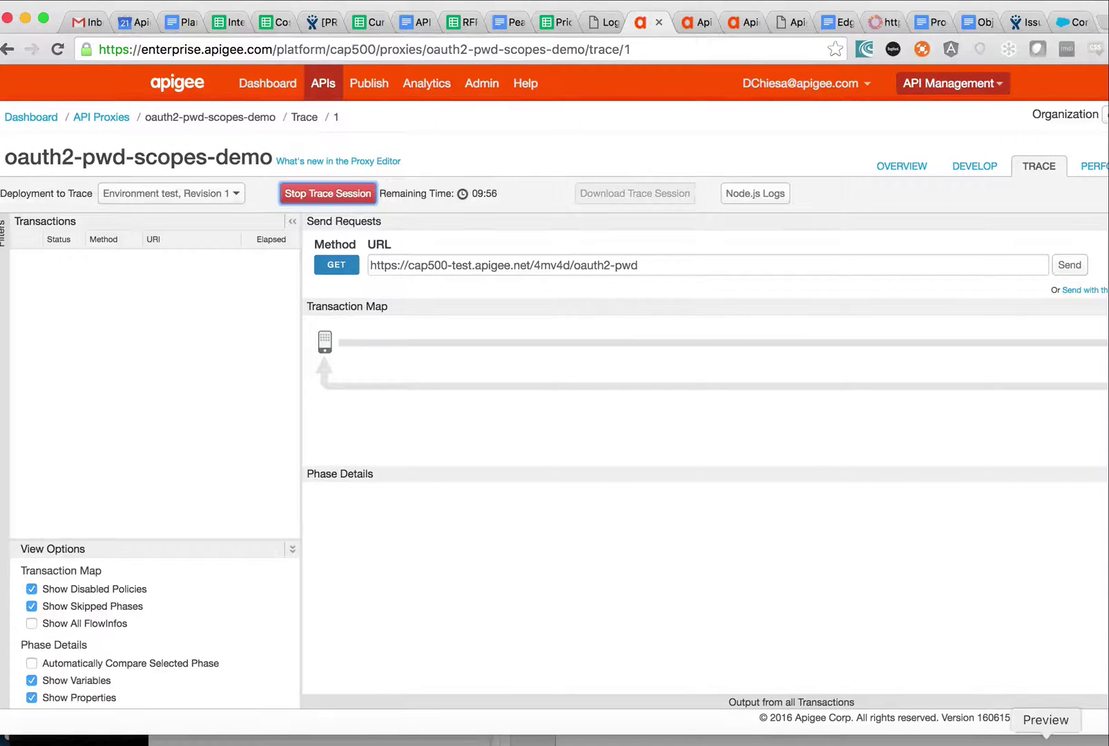
Step: Switch to Postman and import the collection file oauth-pwd-scopes-demo-201606212010.postman_collection from the 4mv4d-oauth2-pwd-scopes folder
{"action": "left_click", "coordinate": [1047, 743]}
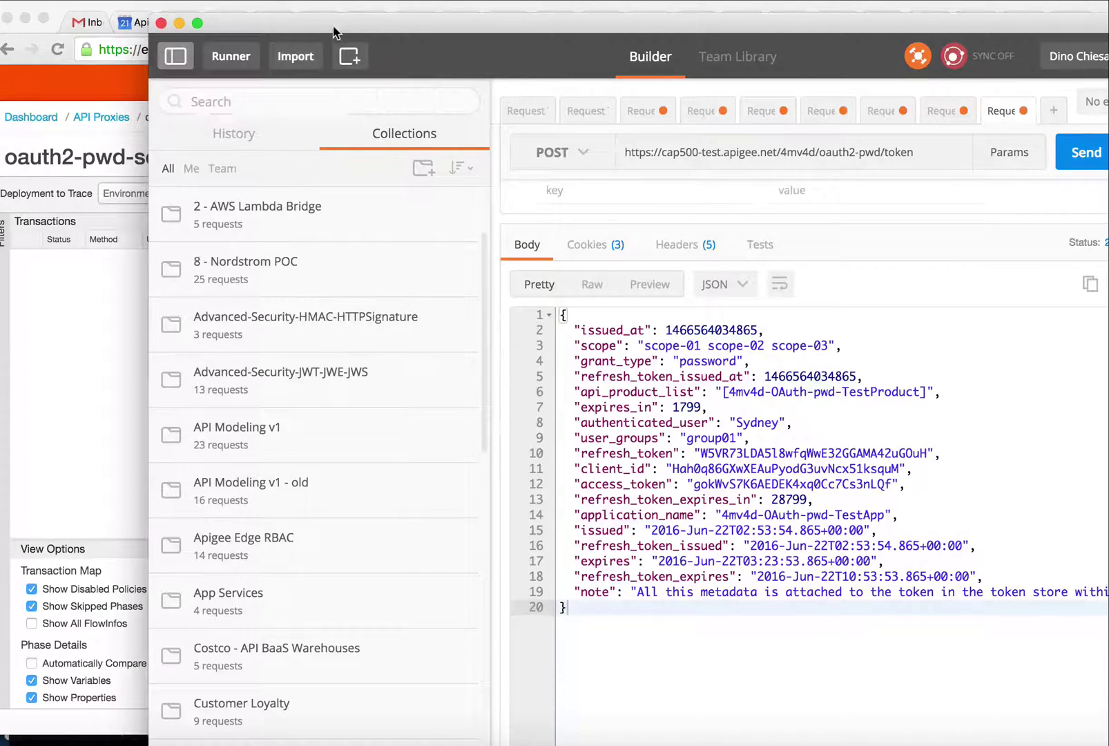
{"action": "left_click_drag", "start_coordinate": [345, 17], "coordinate": [195, 5]}
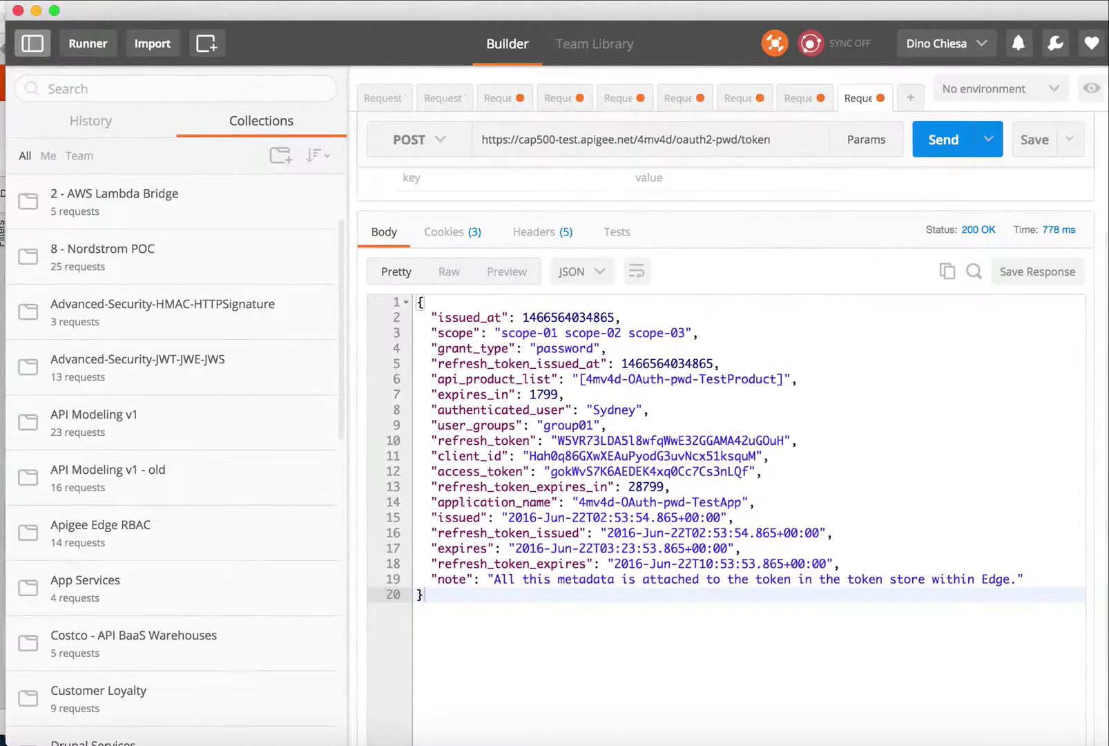
{"action": "left_click", "coordinate": [151, 44]}
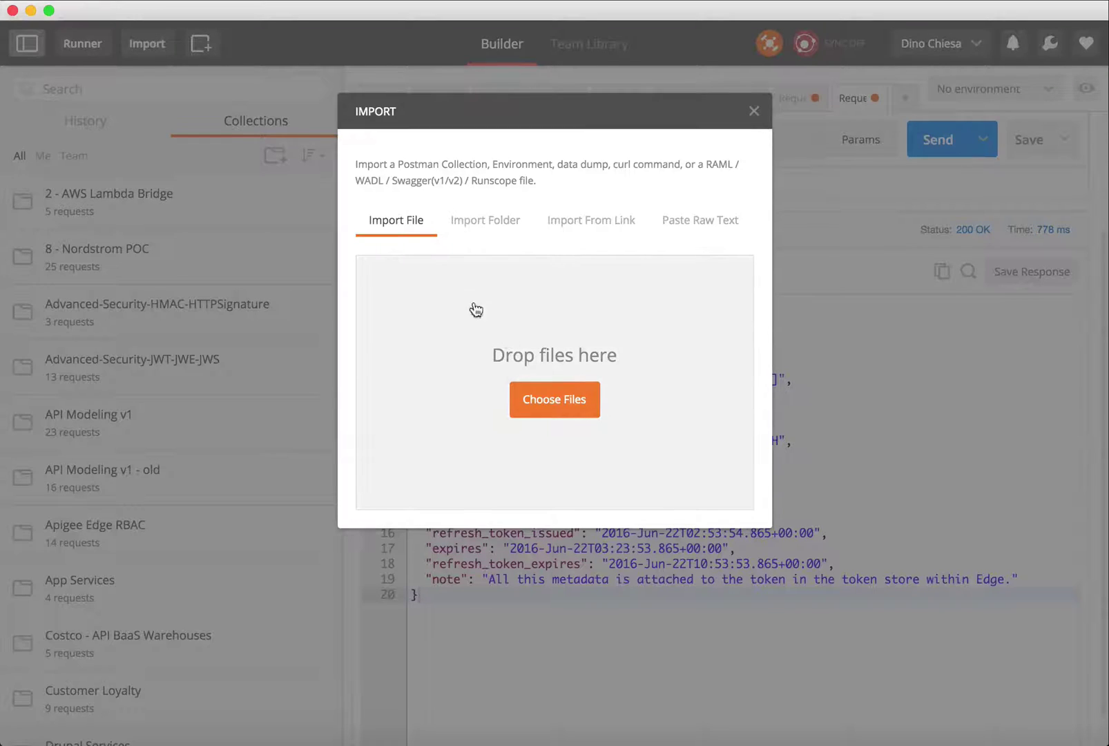
{"action": "left_click", "coordinate": [573, 413]}
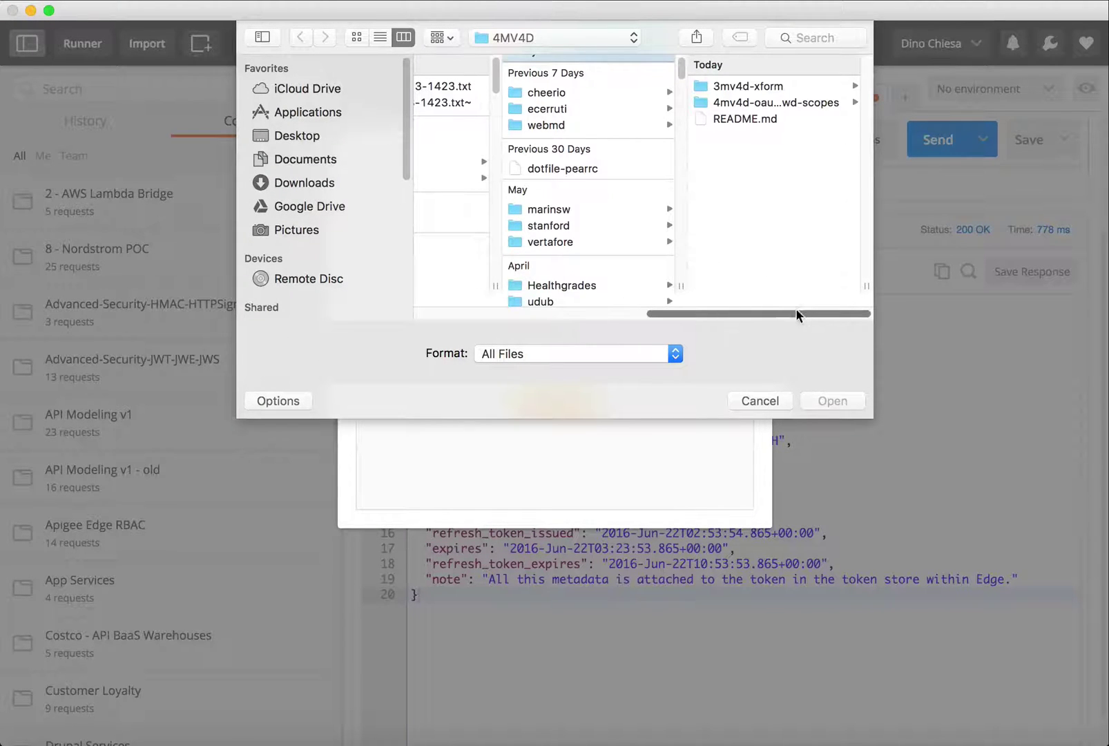
{"action": "left_click", "coordinate": [754, 104]}
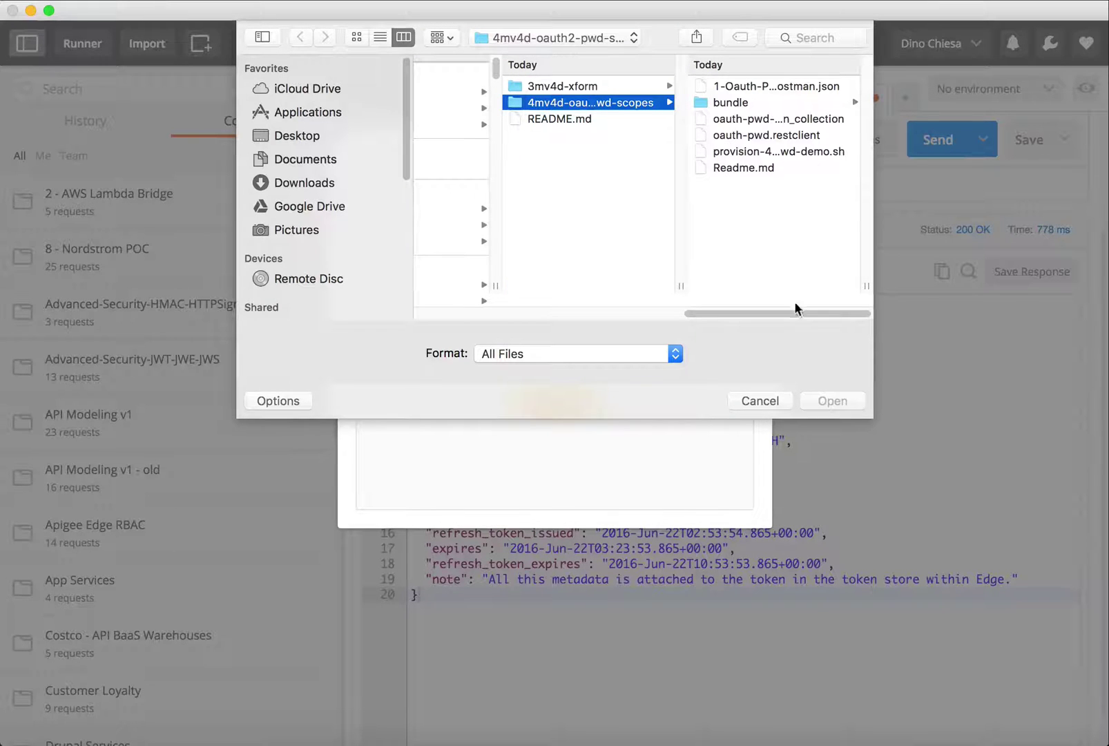
{"action": "left_click_drag", "start_coordinate": [867, 288], "coordinate": [1028, 295]}
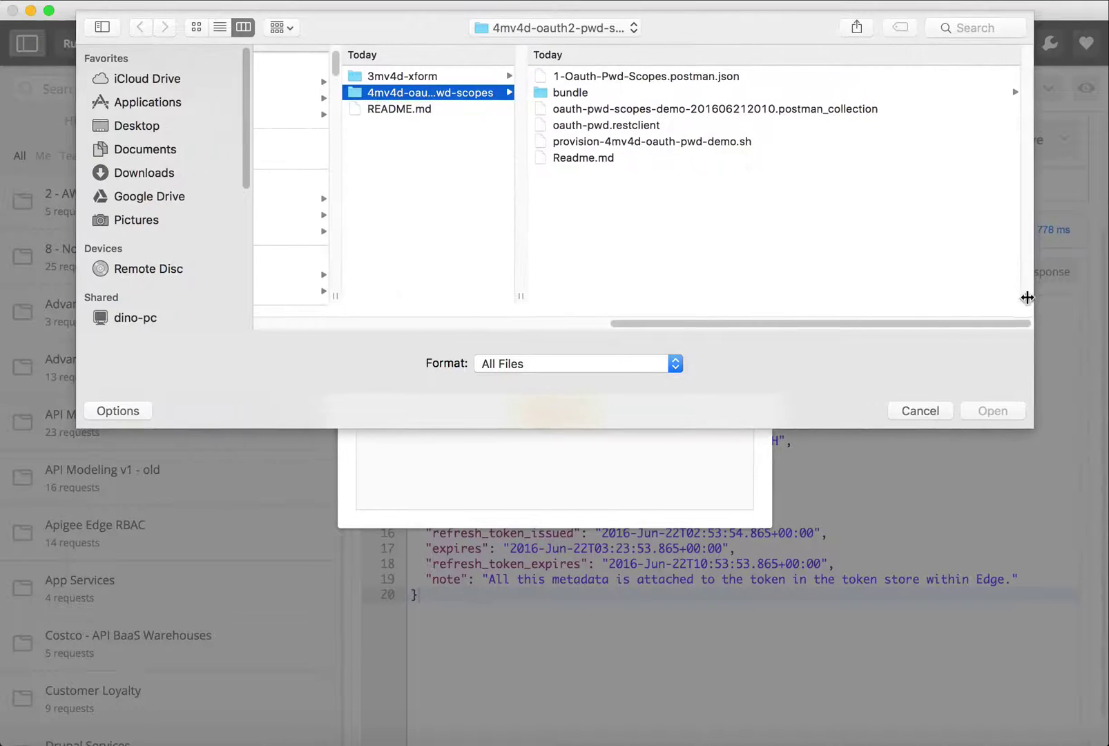
{"action": "left_click", "coordinate": [787, 108]}
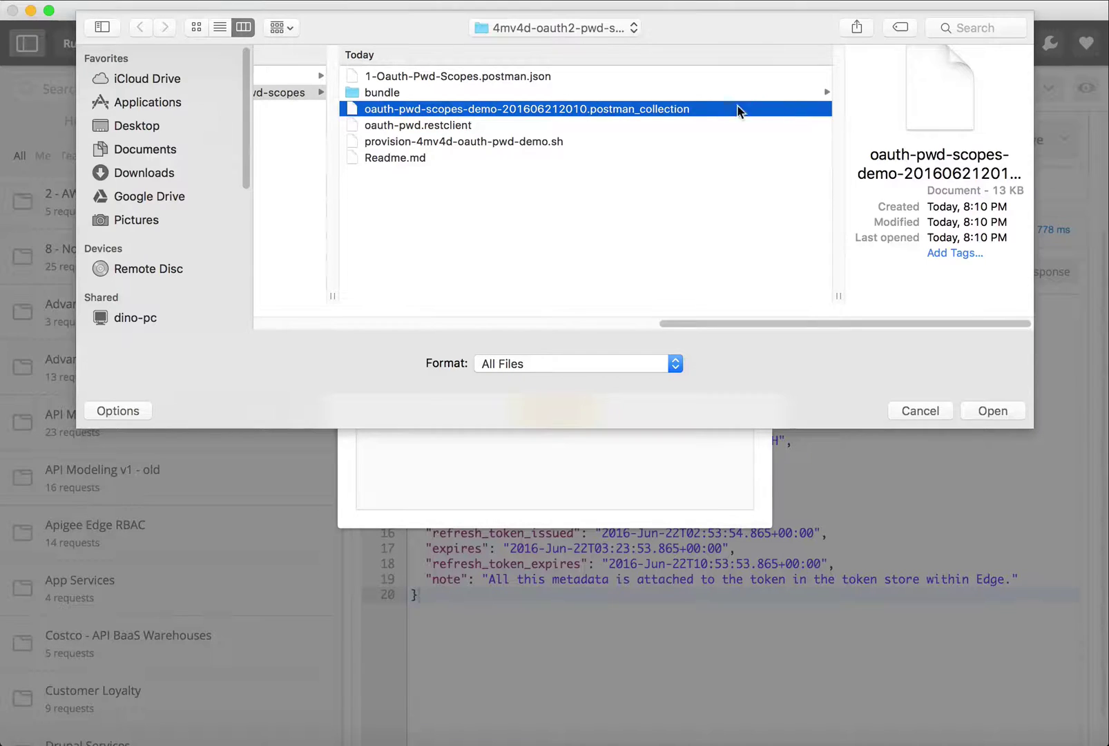
{"action": "double_click", "coordinate": [705, 108]}
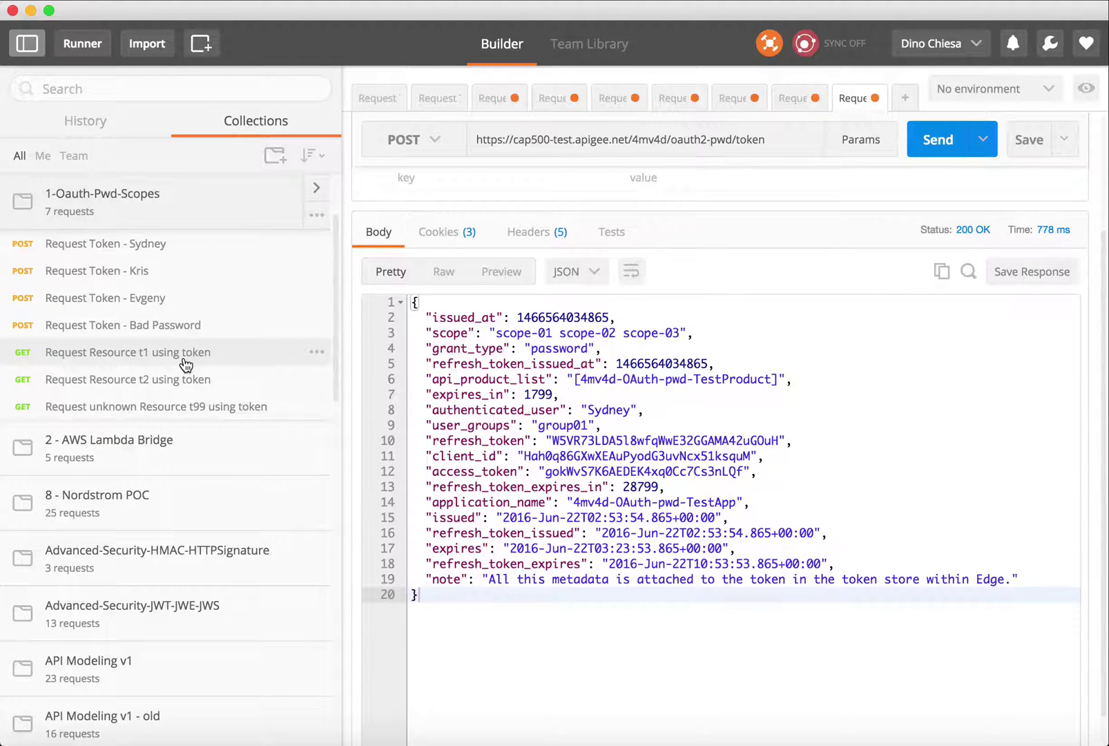
Step: Open the first token request in the 1-Oauth-Pwd-Scopes collection and examine its Authorization header and form body parameters
{"action": "left_click", "coordinate": [145, 253]}
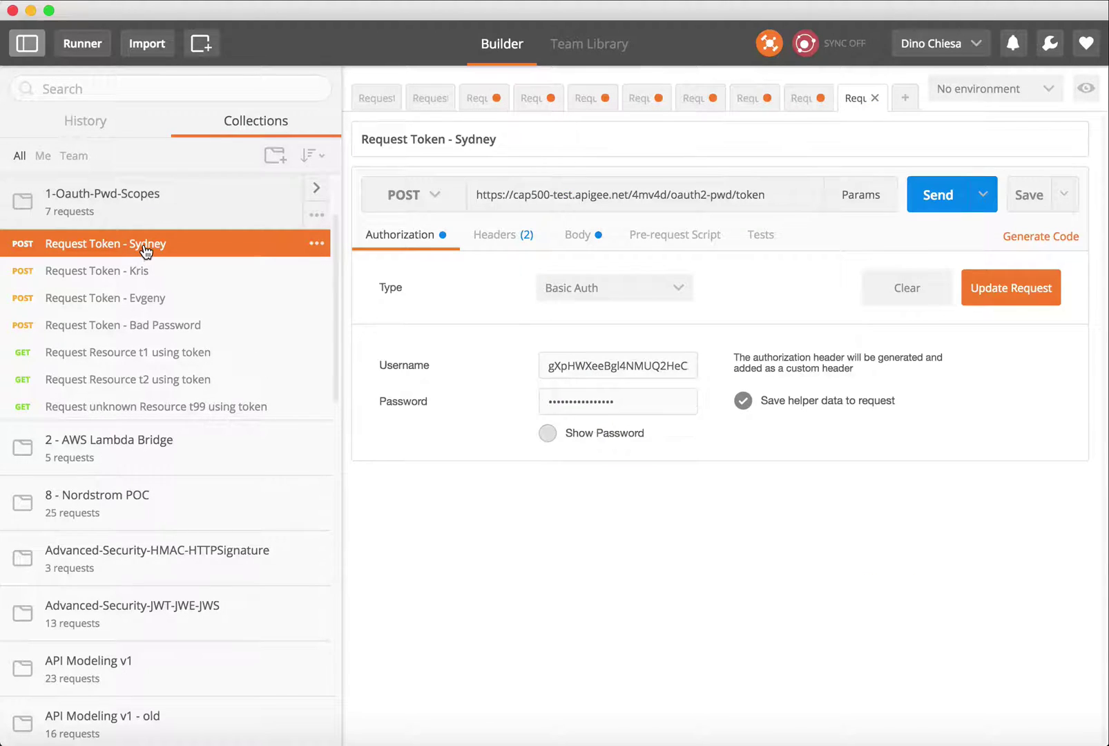
{"action": "left_click", "coordinate": [502, 235]}
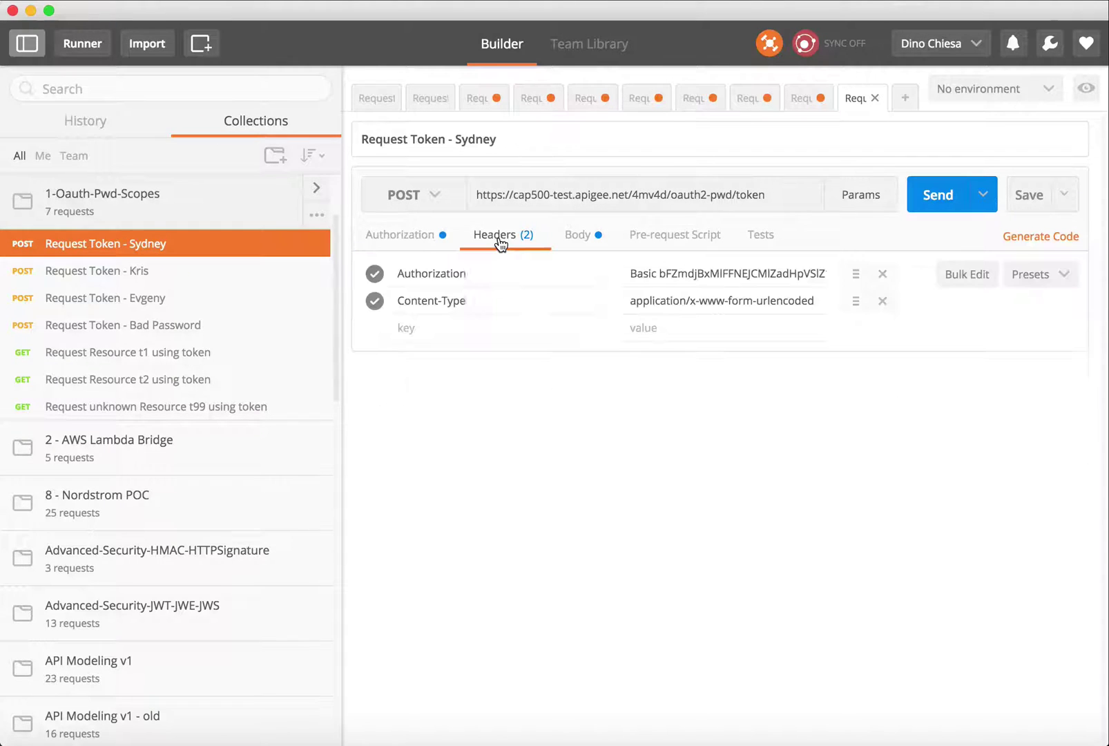
{"action": "double_click", "coordinate": [700, 275]}
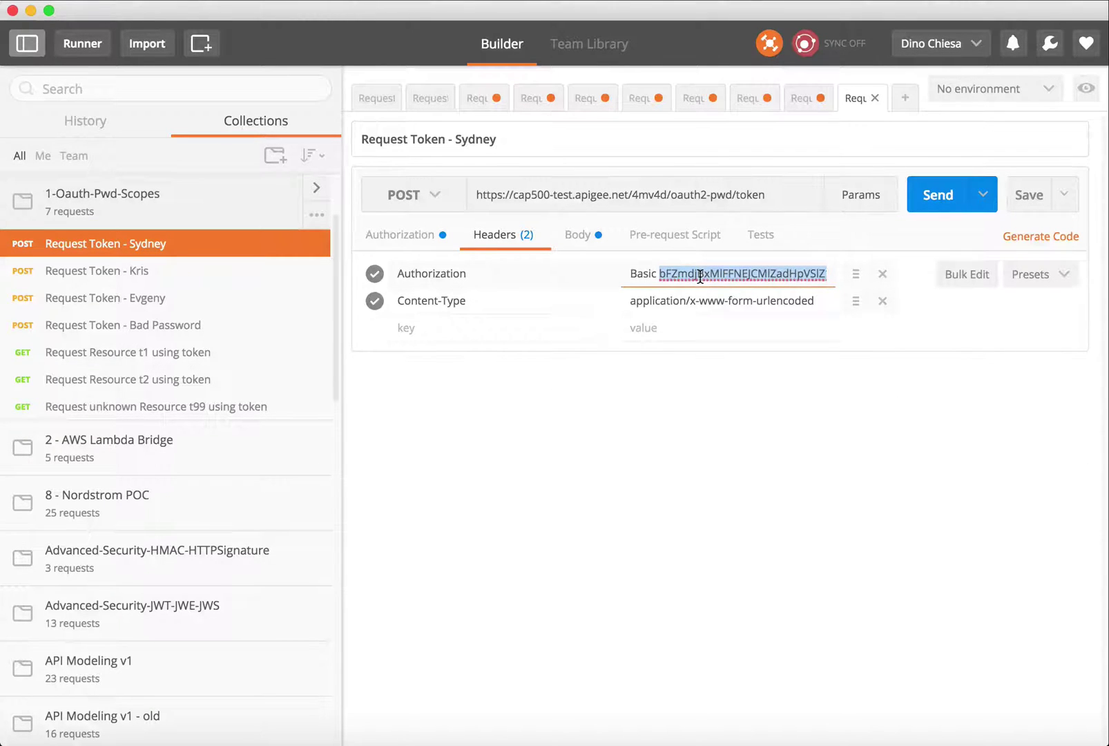
{"action": "left_click", "coordinate": [576, 239]}
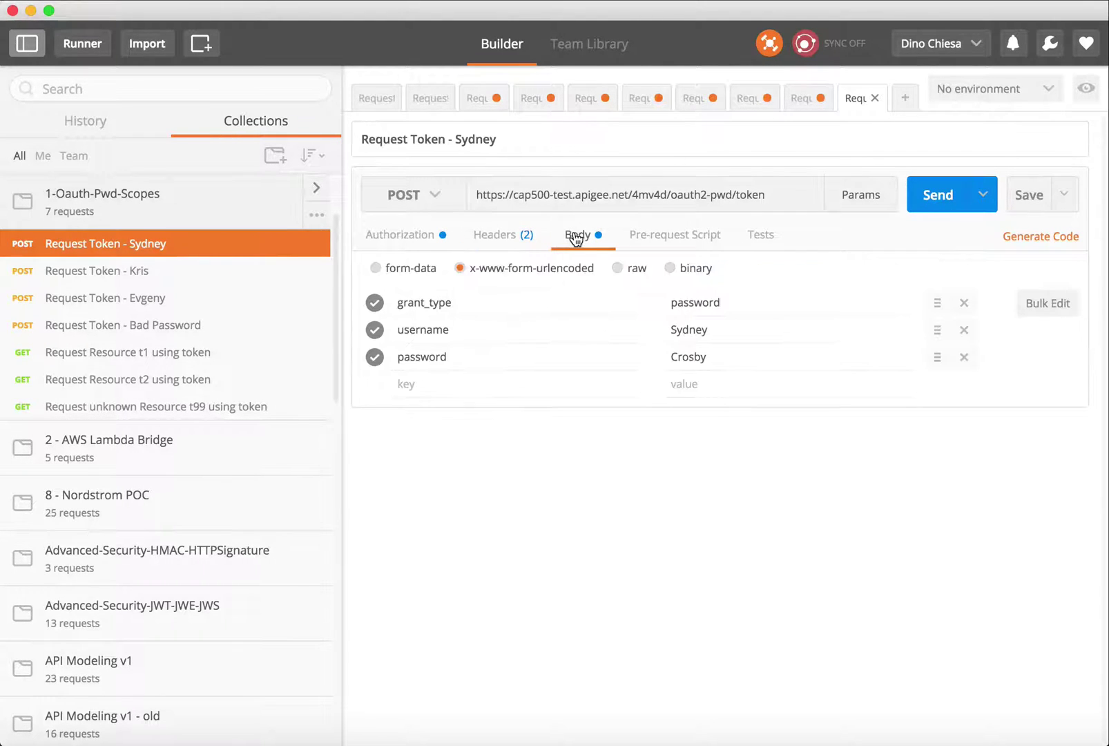
{"action": "double_click", "coordinate": [687, 330]}
{"action": "double_click", "coordinate": [690, 357]}
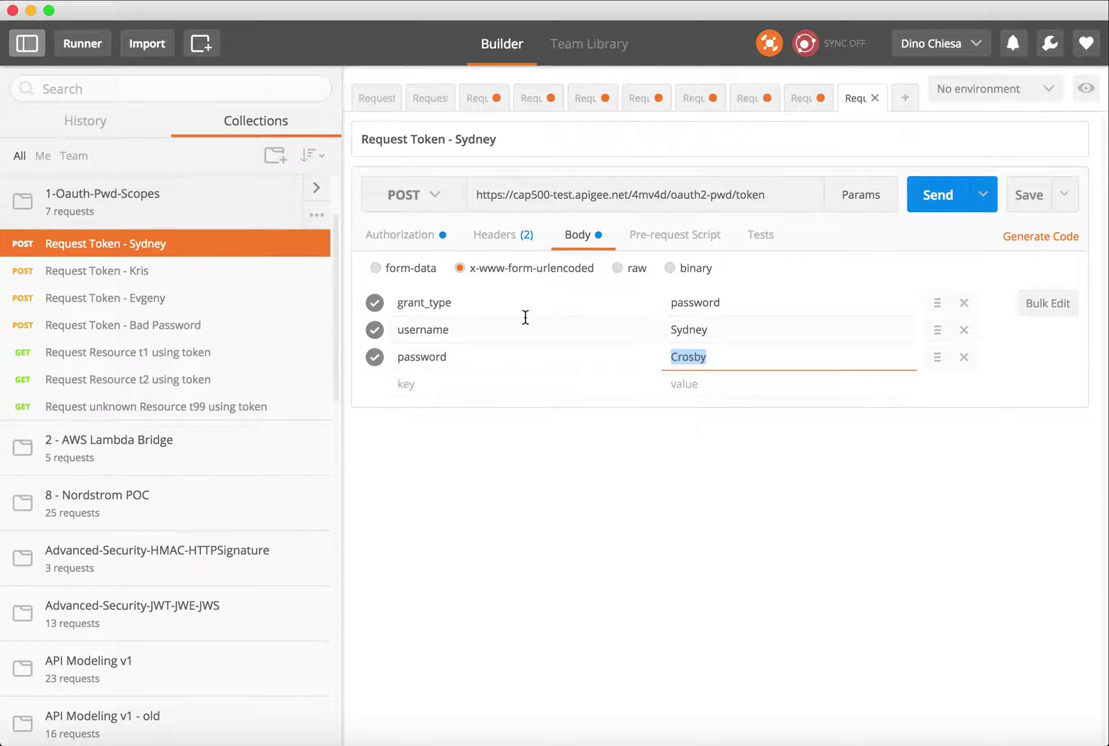
Step: Check the token request's endpoint URL, send the request and examine the scope values in the response
{"action": "left_click_drag", "start_coordinate": [765, 194], "coordinate": [650, 195]}
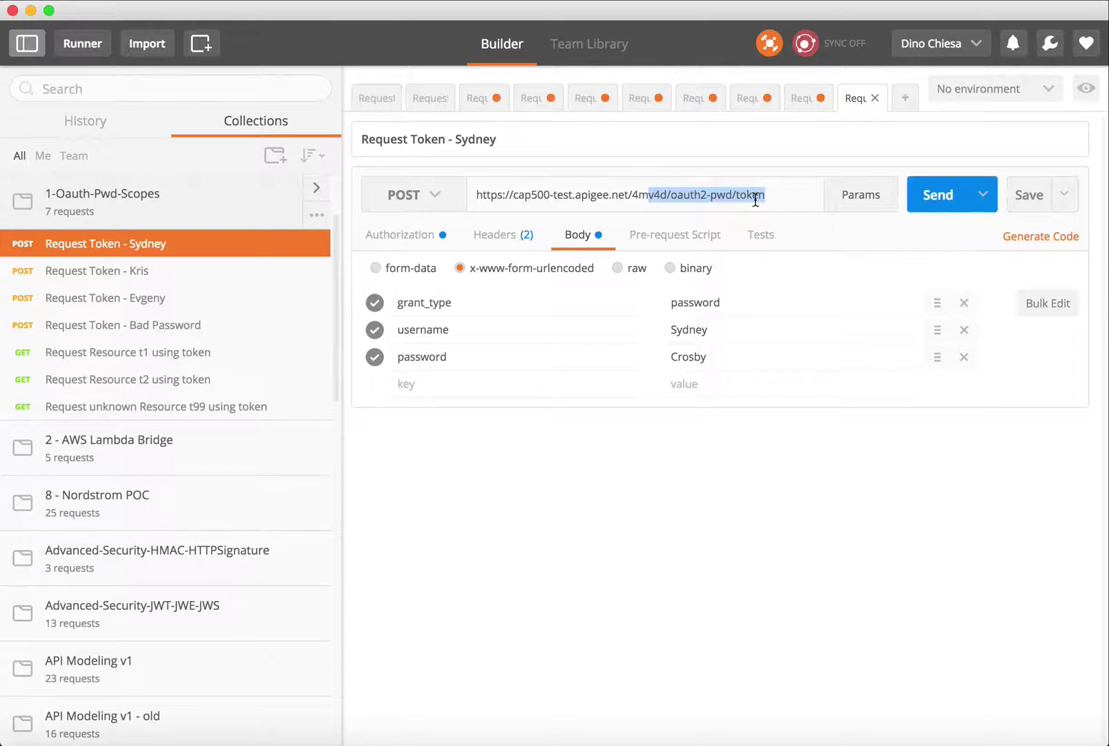
{"action": "left_click_drag", "start_coordinate": [618, 194], "coordinate": [509, 191]}
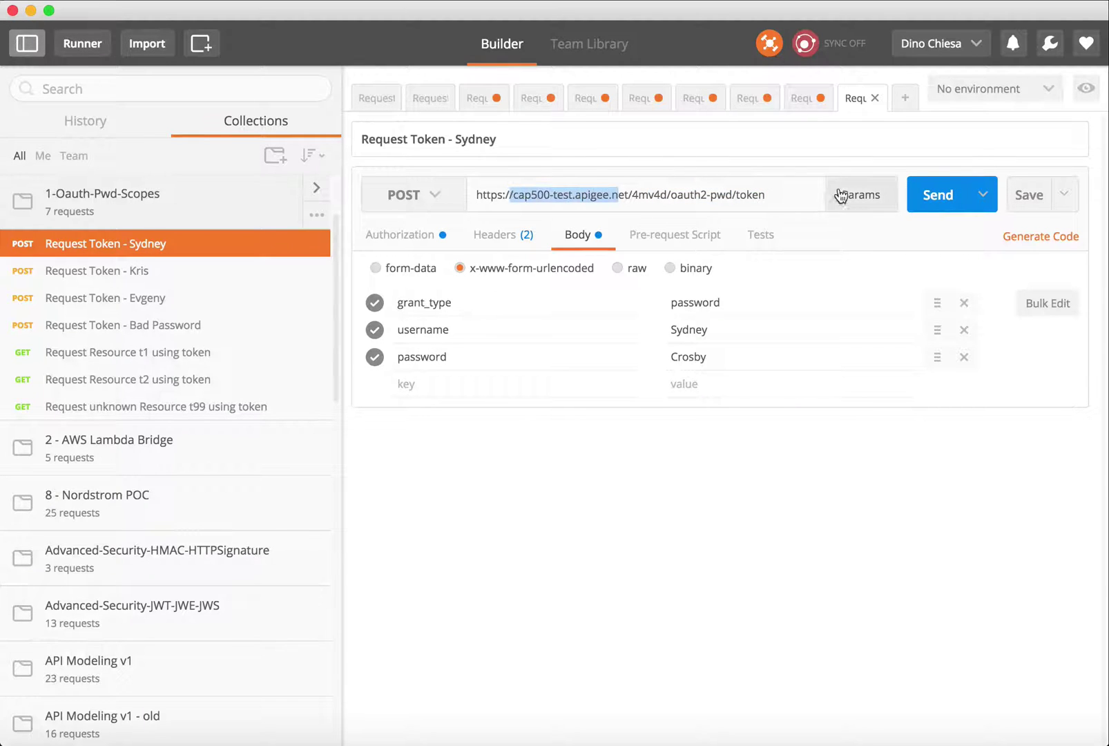
{"action": "left_click", "coordinate": [938, 197]}
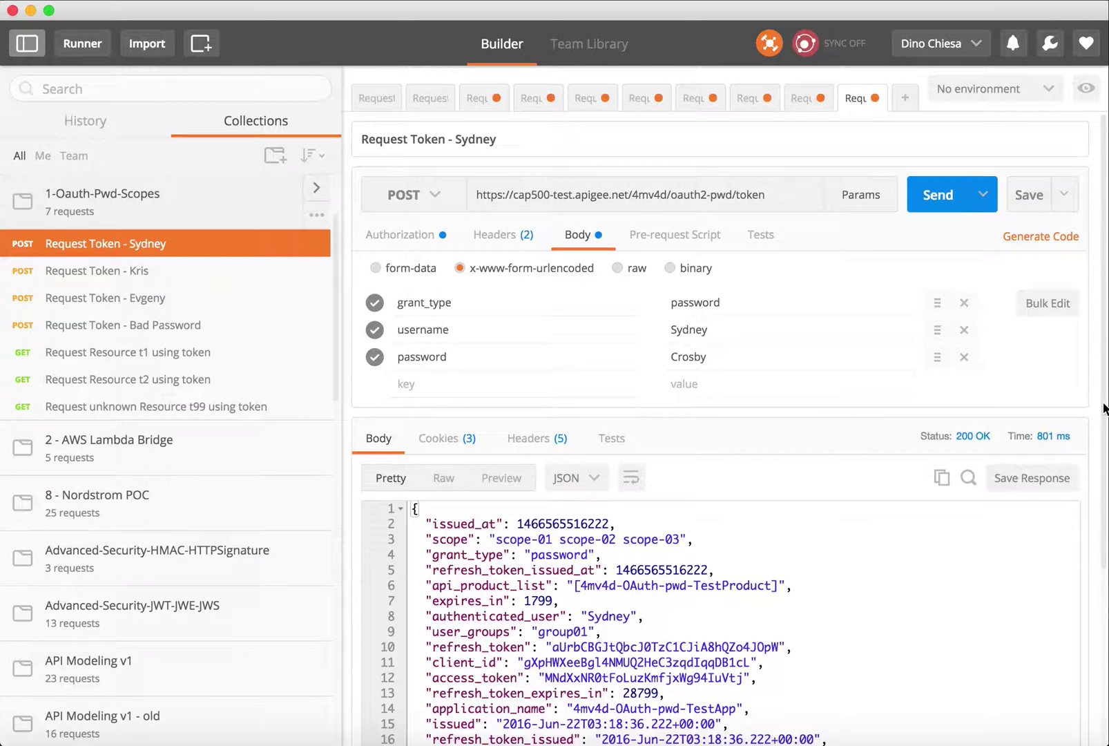
{"action": "left_click_drag", "start_coordinate": [1103, 409], "coordinate": [1105, 469]}
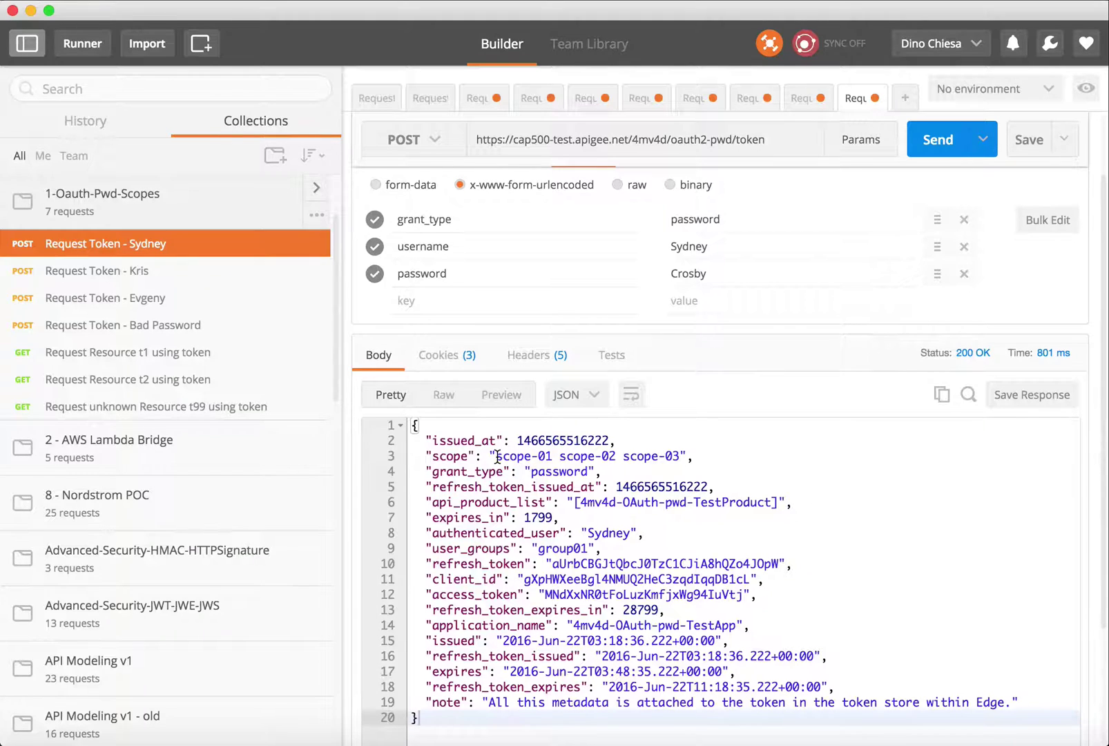
{"action": "left_click_drag", "start_coordinate": [497, 457], "coordinate": [680, 455]}
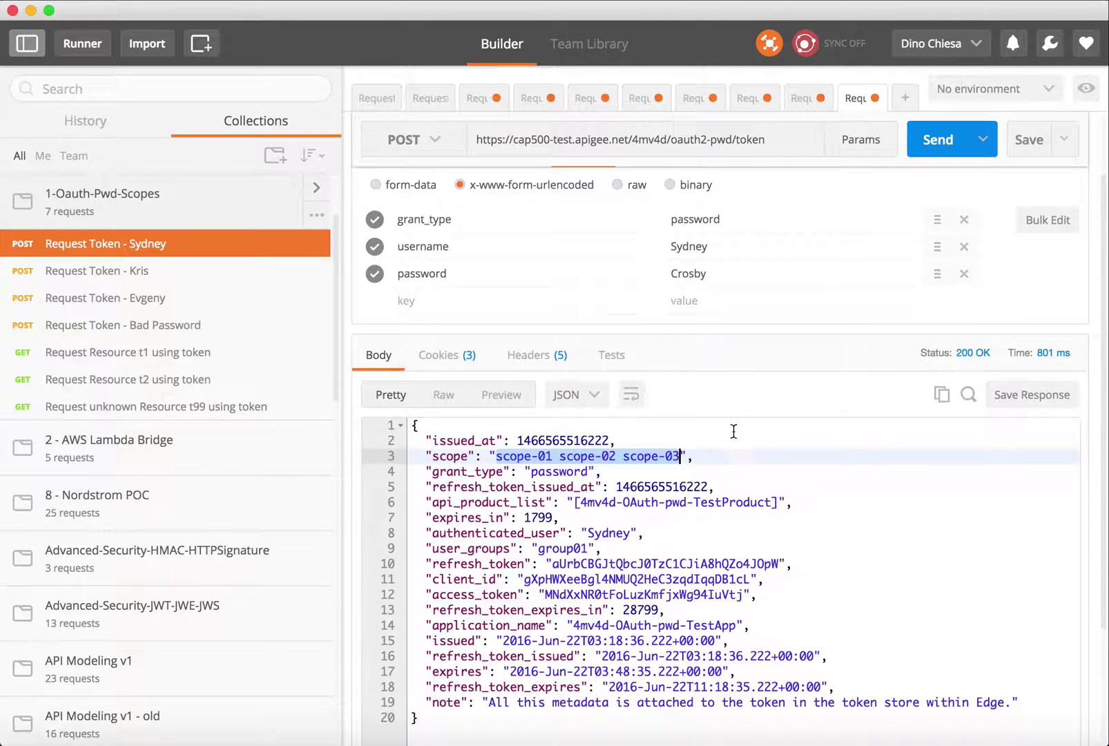
Step: Switch to the Apigee trace in the browser and examine the body and headers of the request received from the client
{"action": "key", "text": "super+Tab"}
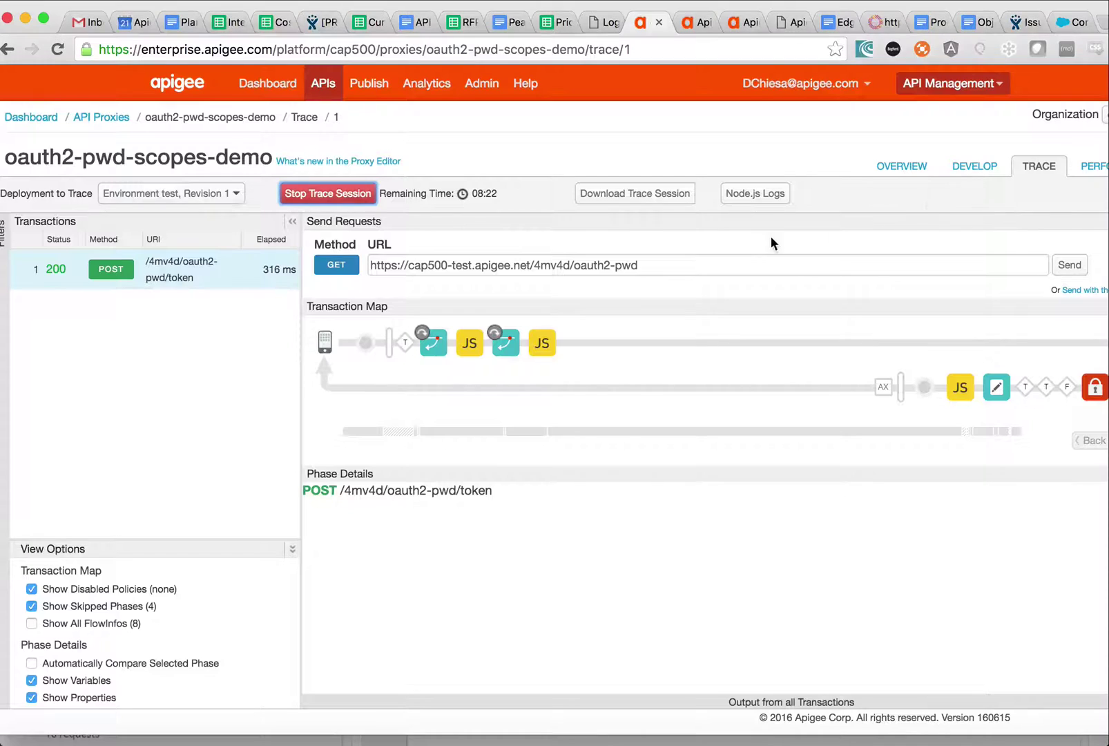
{"action": "left_click", "coordinate": [365, 342]}
{"action": "scroll", "coordinate": [653, 551], "scroll_direction": "down", "scroll_amount": 10}
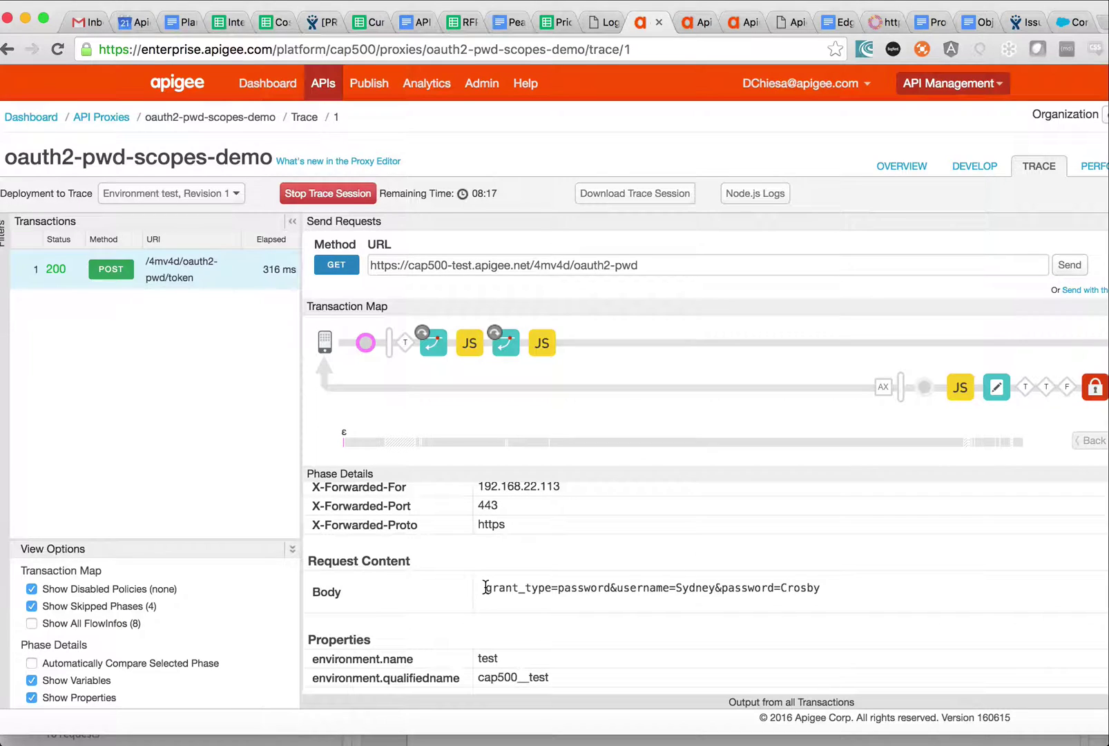
{"action": "left_click_drag", "start_coordinate": [486, 587], "coordinate": [708, 592]}
{"action": "scroll", "coordinate": [708, 592], "scroll_direction": "up", "scroll_amount": 5}
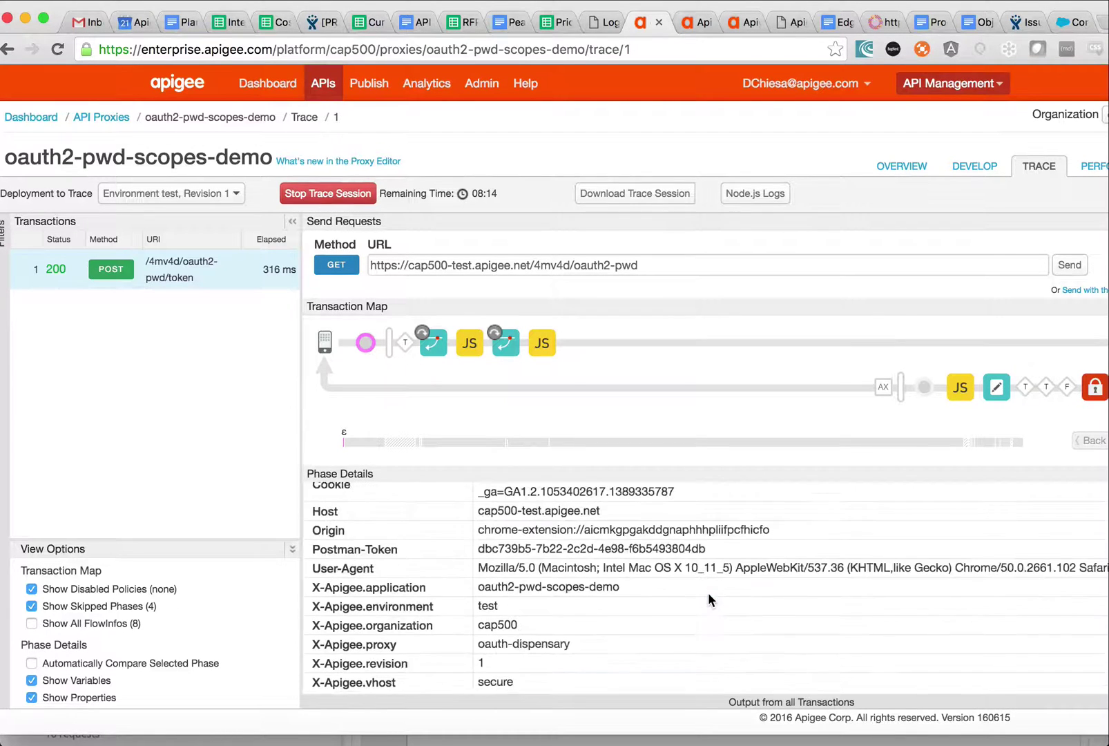
{"action": "scroll", "coordinate": [708, 592], "scroll_direction": "up", "scroll_amount": 5}
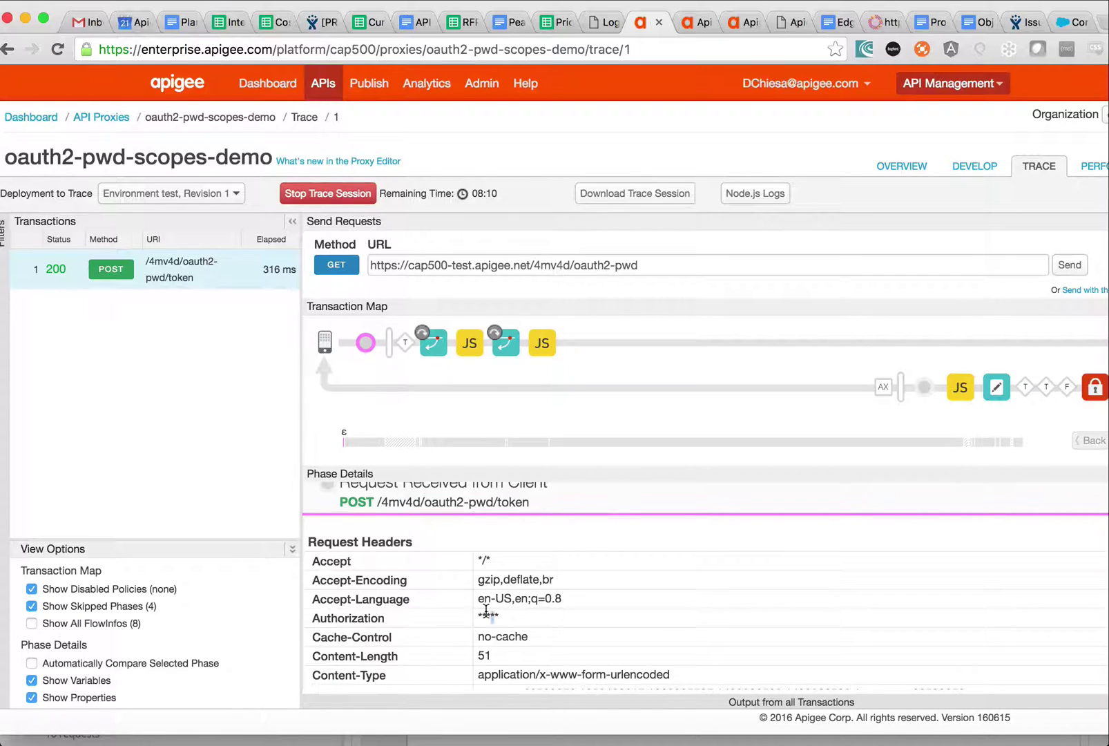
Step: Examine the RF-InvalidGrantType condition and the user_groups variable assigned by JS-ValidateUser in the traced token request
{"action": "mouse_move", "coordinate": [437, 347]}
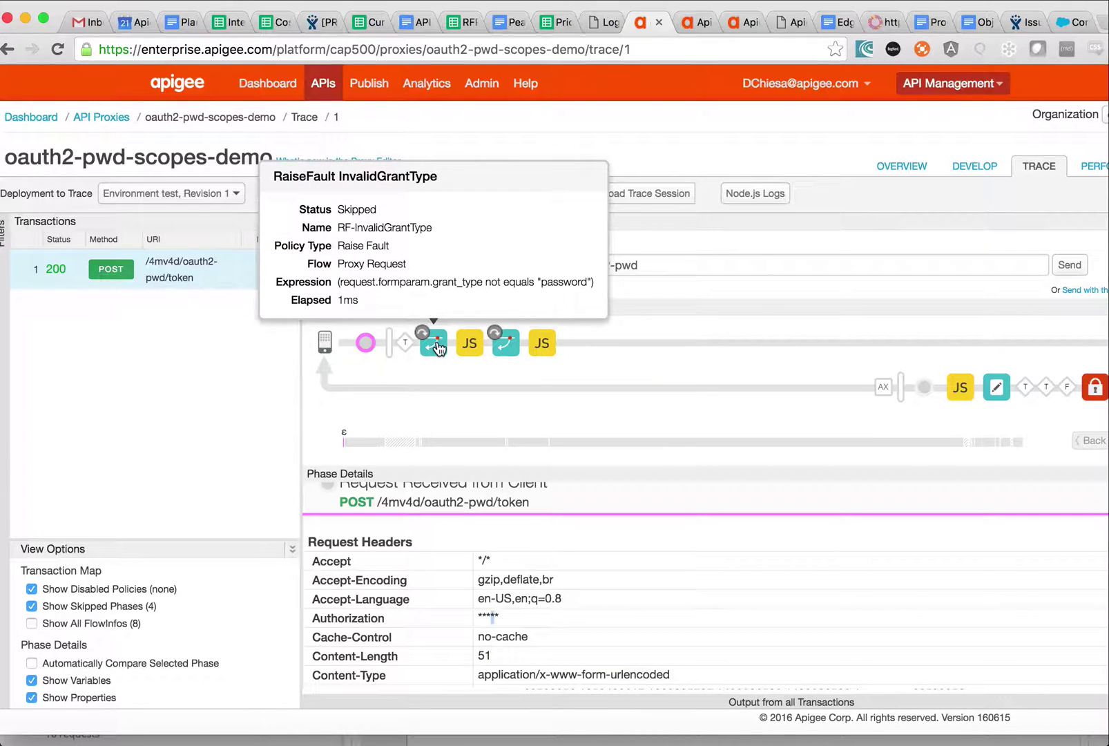
{"action": "left_click", "coordinate": [438, 348]}
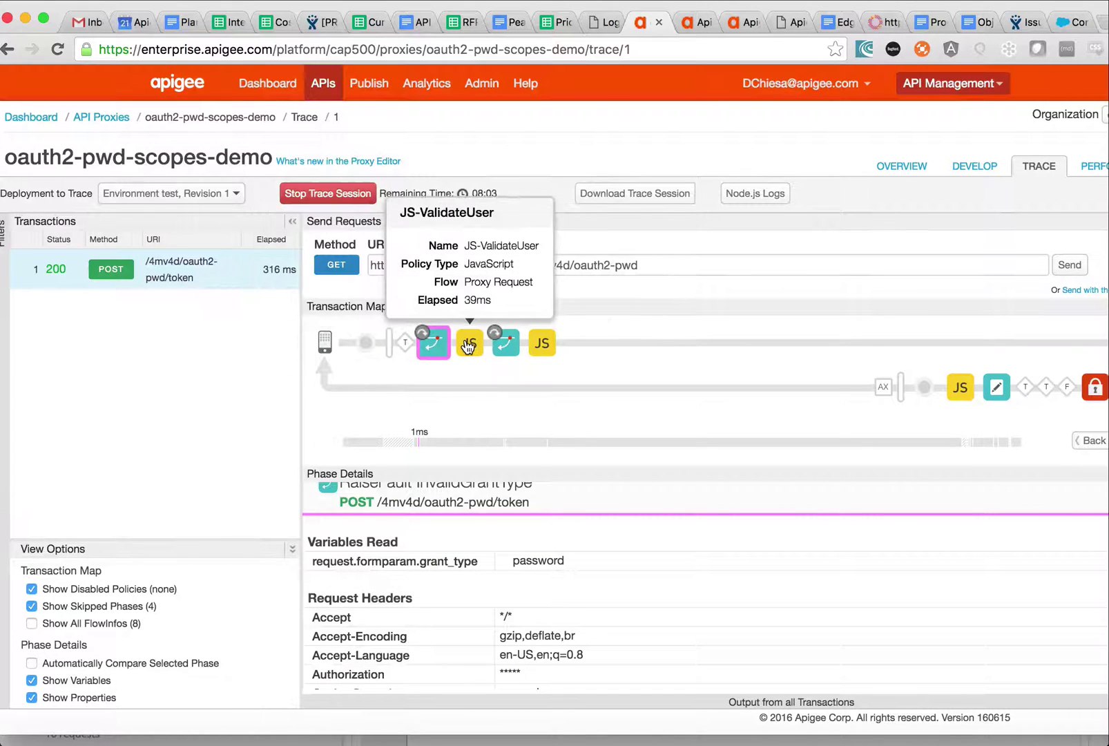
{"action": "left_click", "coordinate": [468, 346]}
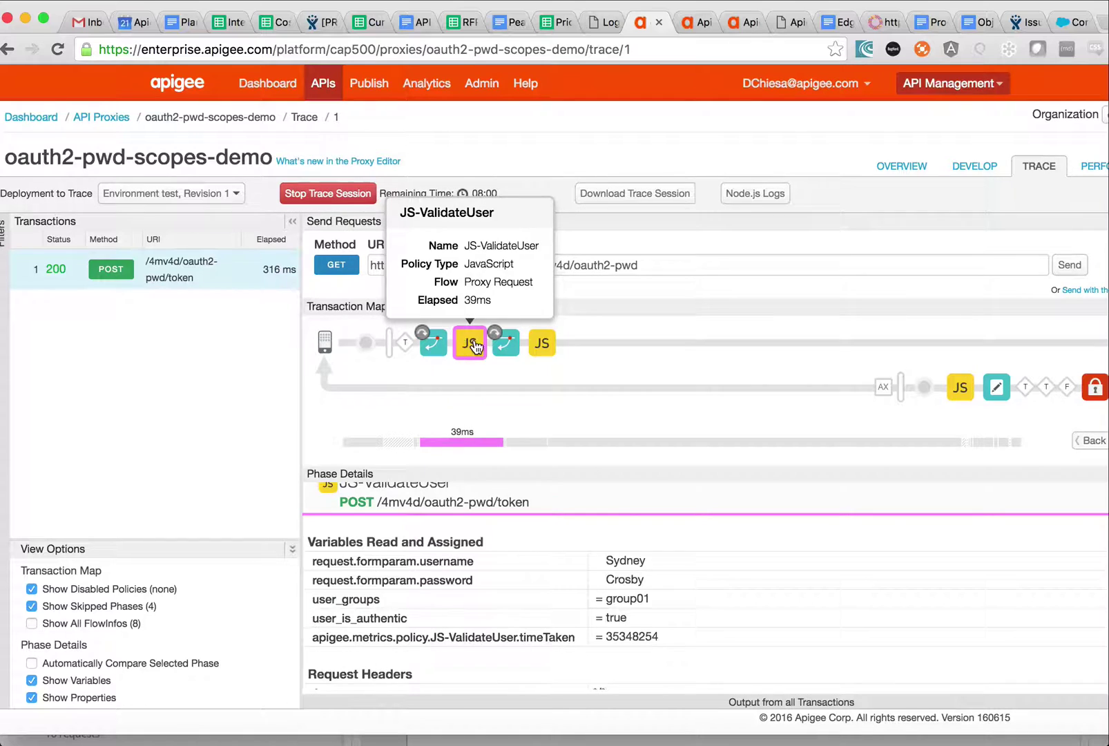
{"action": "double_click", "coordinate": [637, 600]}
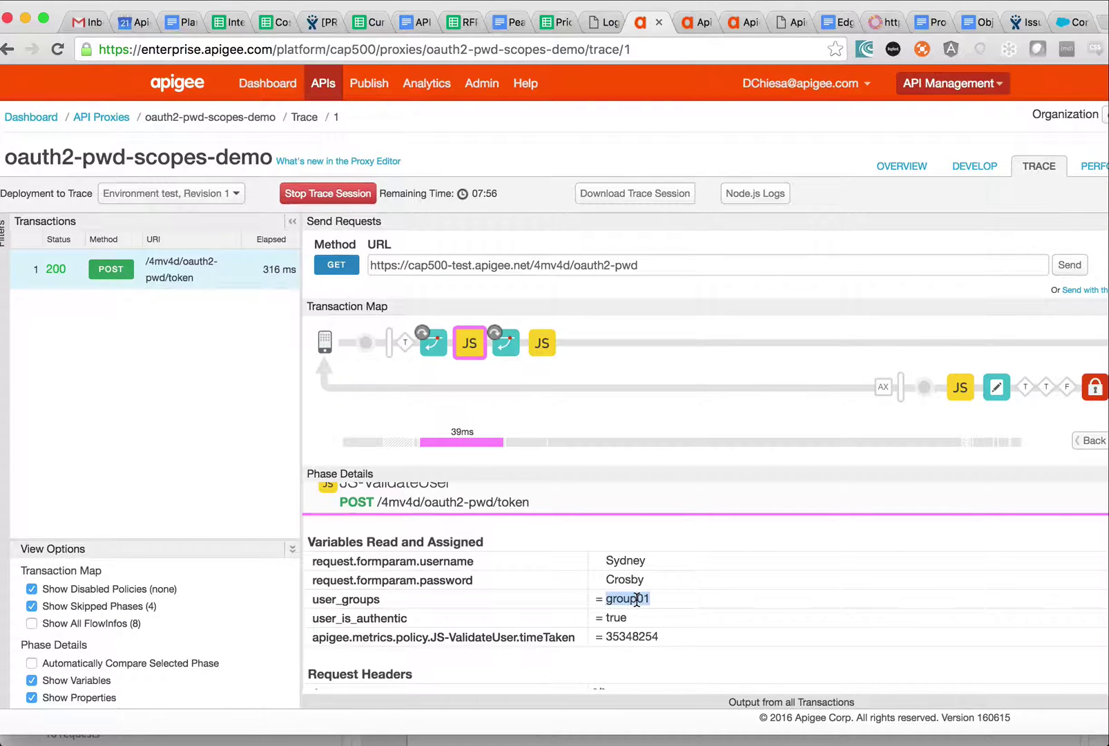
Step: Examine the RF-AuthenticationFailed condition and the group-to-scope variables of JS-MapUserGroupsToScopes in the trace
{"action": "left_click", "coordinate": [510, 345]}
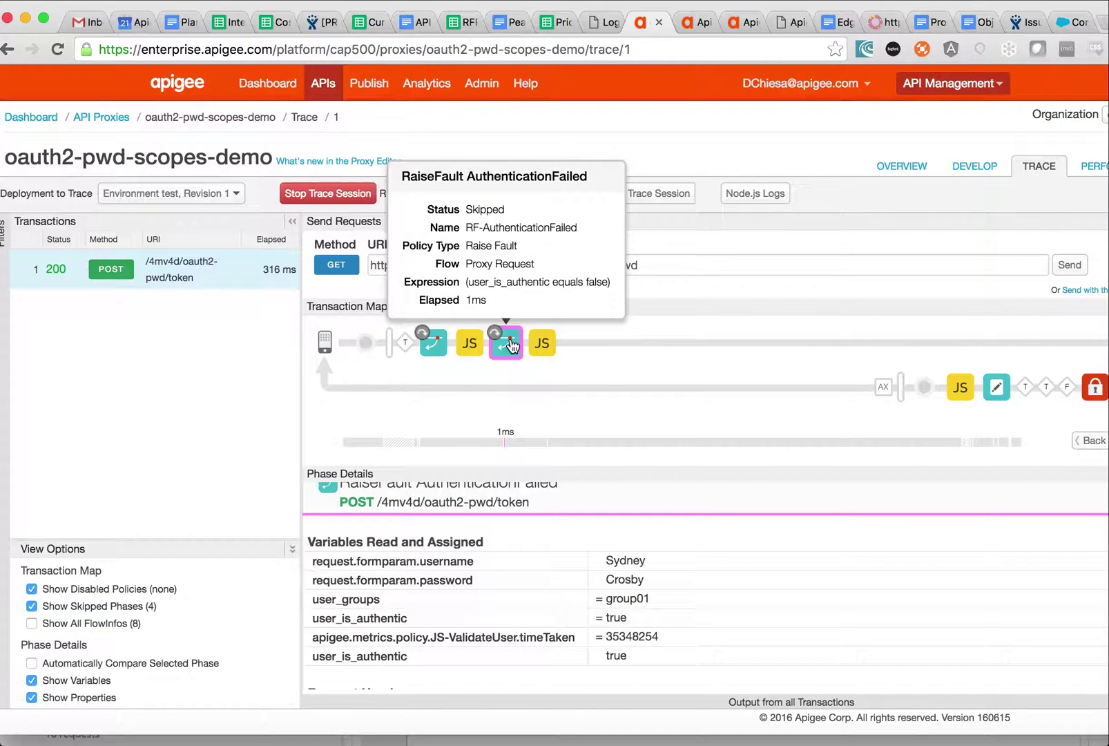
{"action": "left_click", "coordinate": [541, 345]}
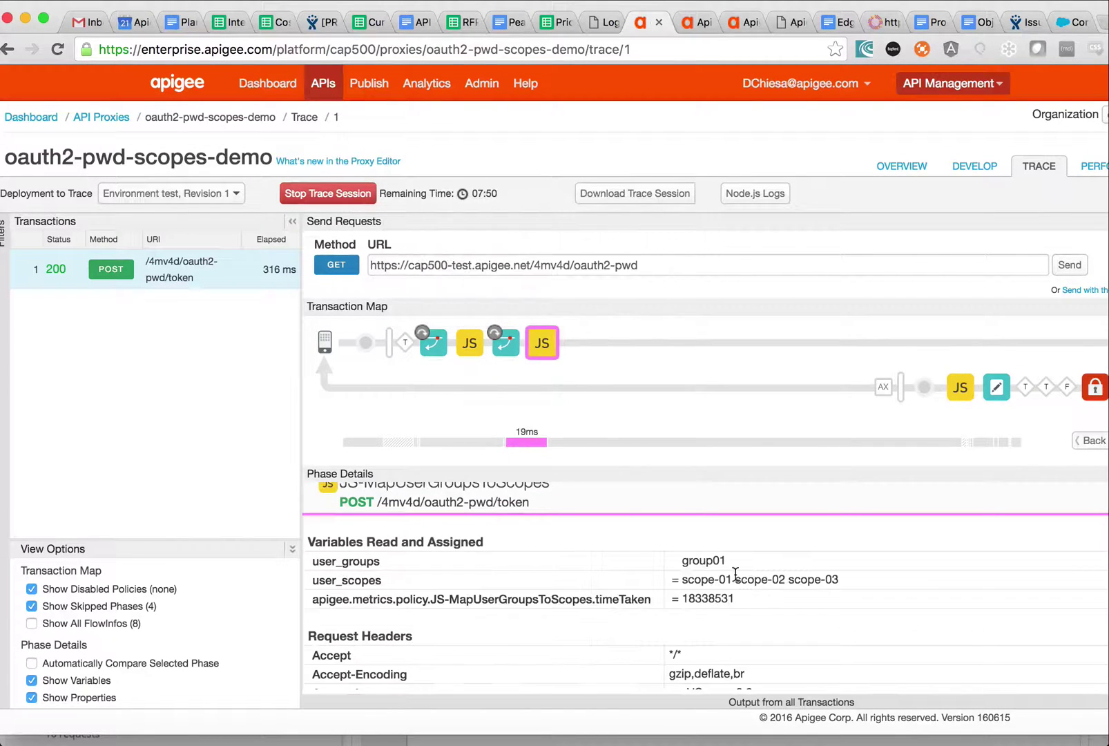
{"action": "double_click", "coordinate": [709, 561]}
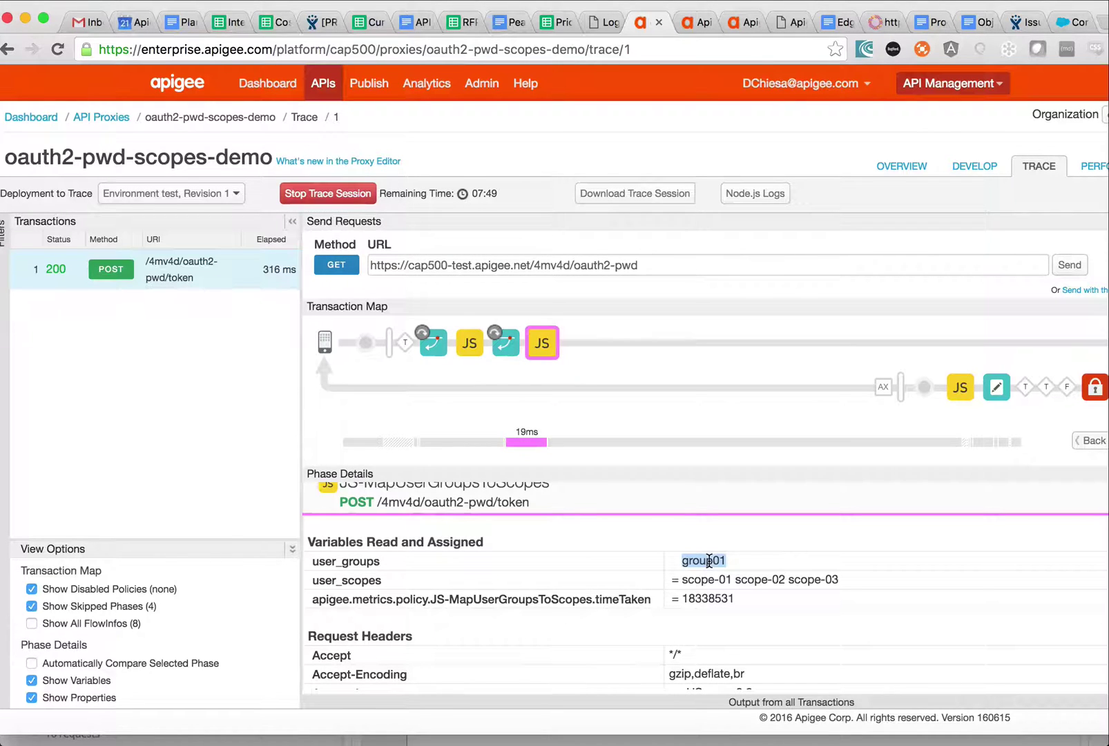
Step: Examine the variables read and assigned by the OAuthV2-GenerateAccessToken-PG policy in the trace's response flow
{"action": "left_click", "coordinate": [1096, 388]}
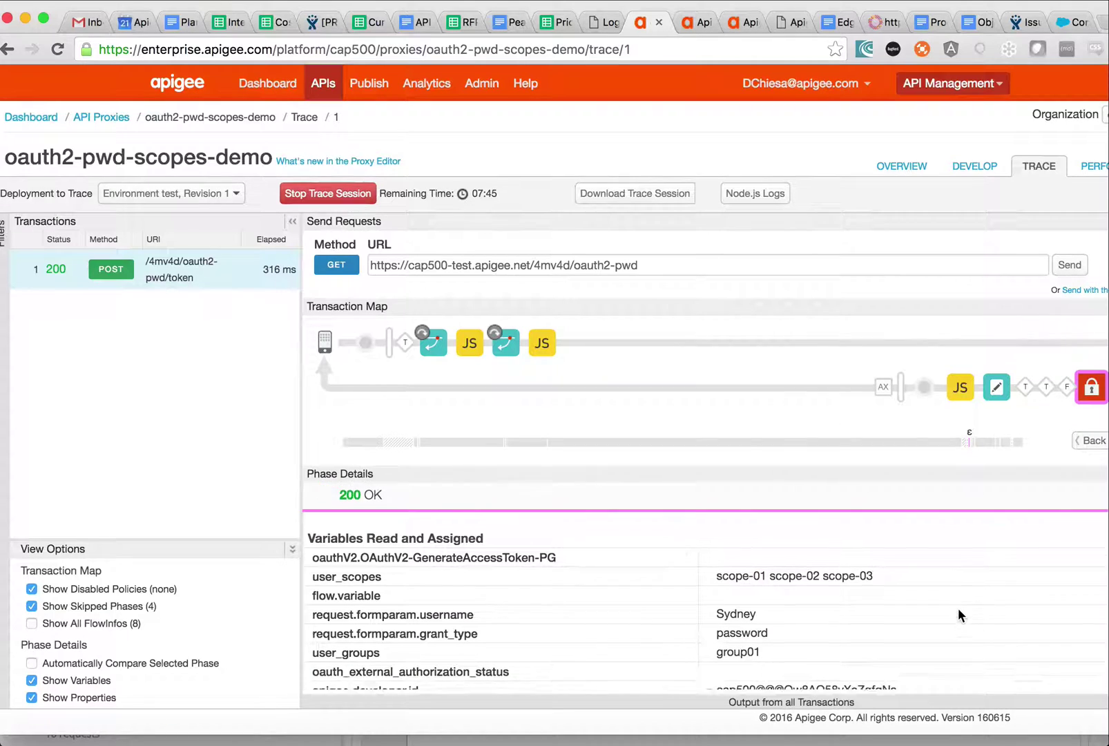
{"action": "scroll", "coordinate": [958, 608], "scroll_direction": "down", "scroll_amount": 3}
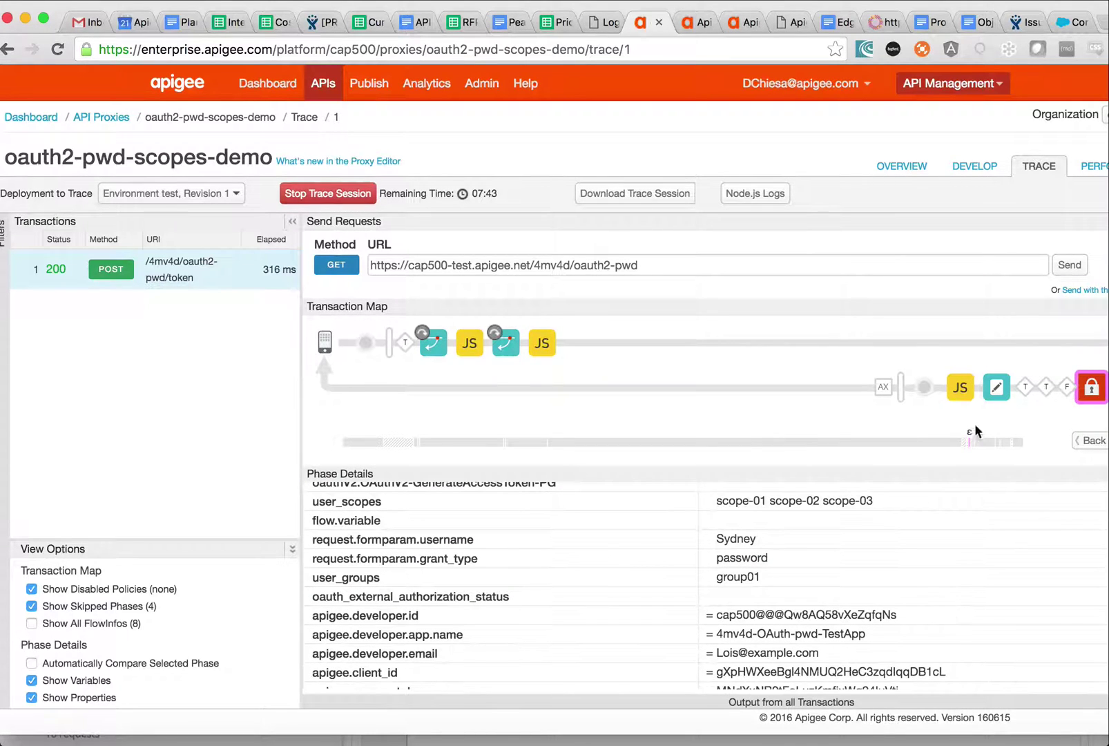
{"action": "mouse_move", "coordinate": [970, 389]}
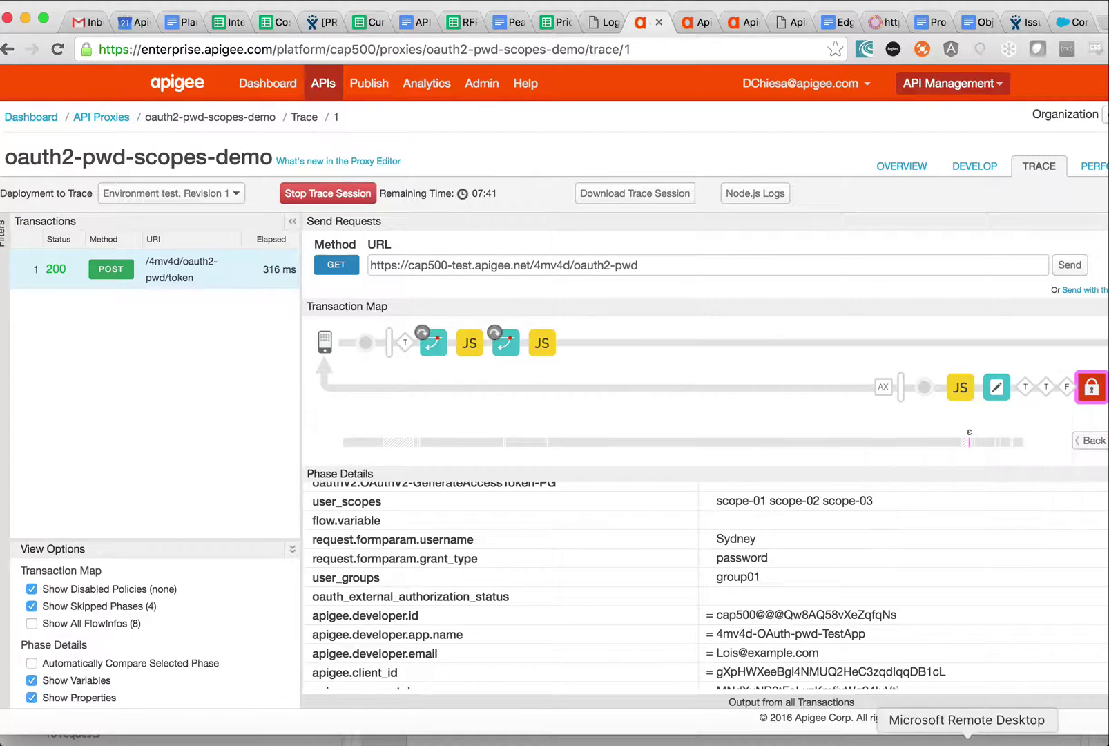
Step: Switch back to Postman and examine the full JSON metadata in the token response
{"action": "left_click", "coordinate": [1084, 738]}
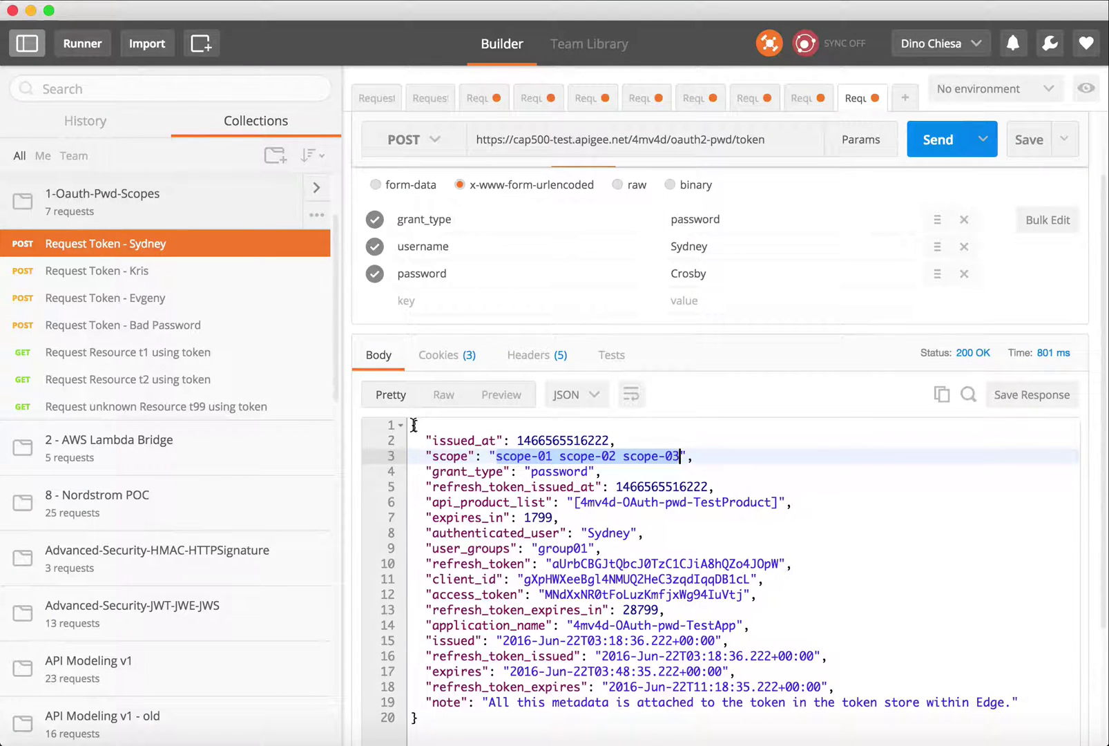
{"action": "left_click_drag", "start_coordinate": [414, 424], "coordinate": [486, 710]}
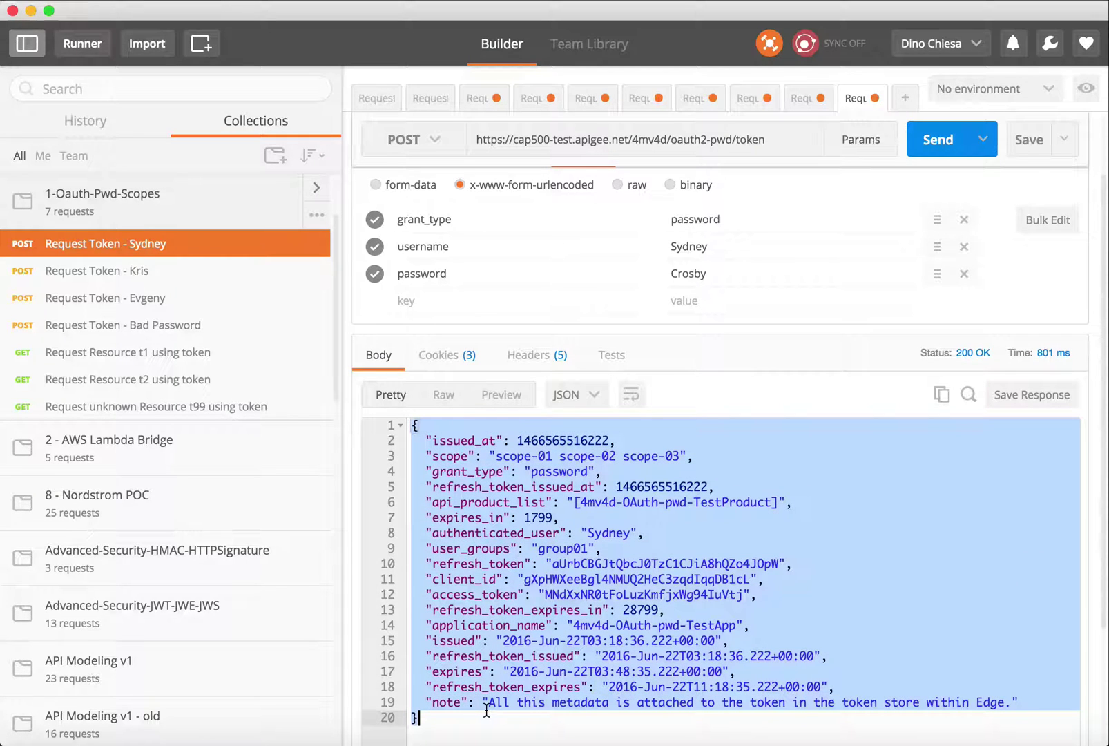
{"action": "left_click", "coordinate": [809, 546]}
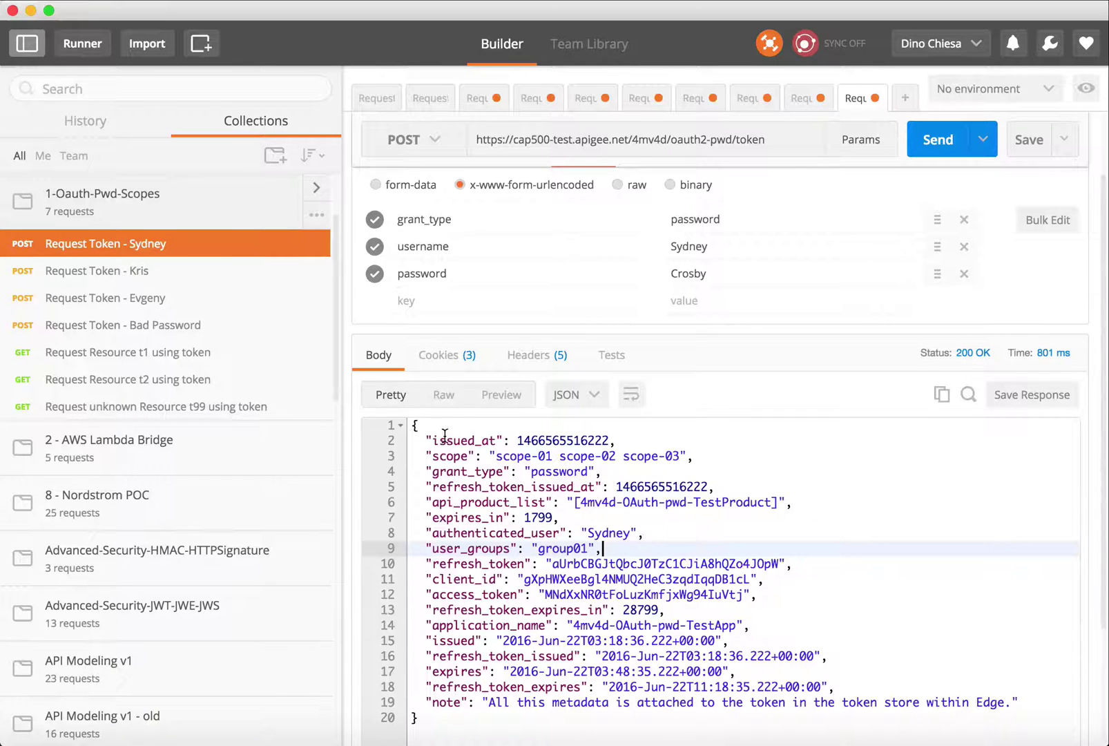
Step: Examine the access token and authenticated_user entries among the metadata attached to the issued token
{"action": "left_click_drag", "start_coordinate": [445, 437], "coordinate": [442, 690]}
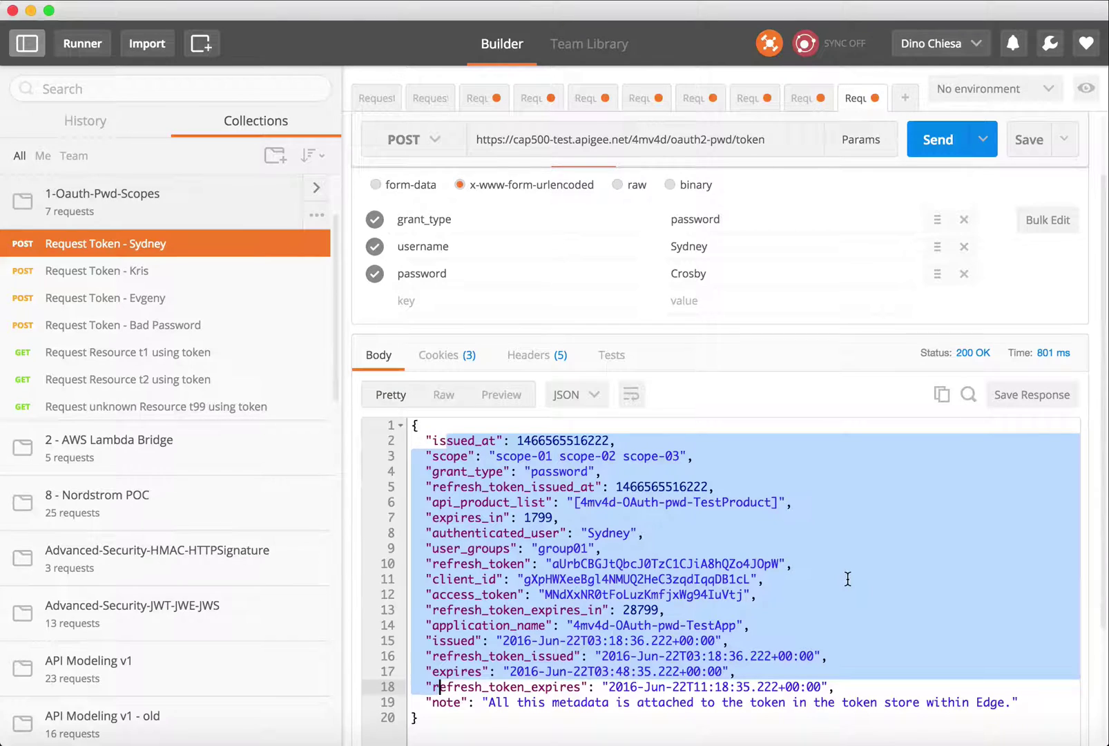
{"action": "double_click", "coordinate": [699, 592]}
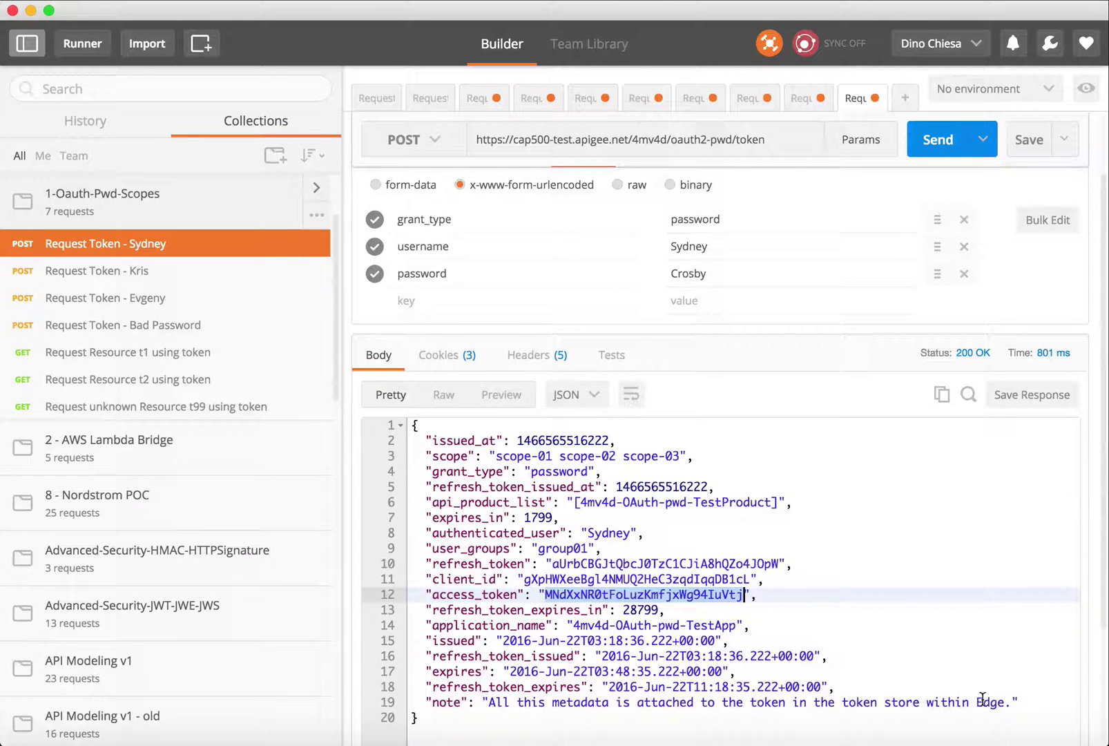
{"action": "double_click", "coordinate": [690, 594]}
{"action": "double_click", "coordinate": [614, 536]}
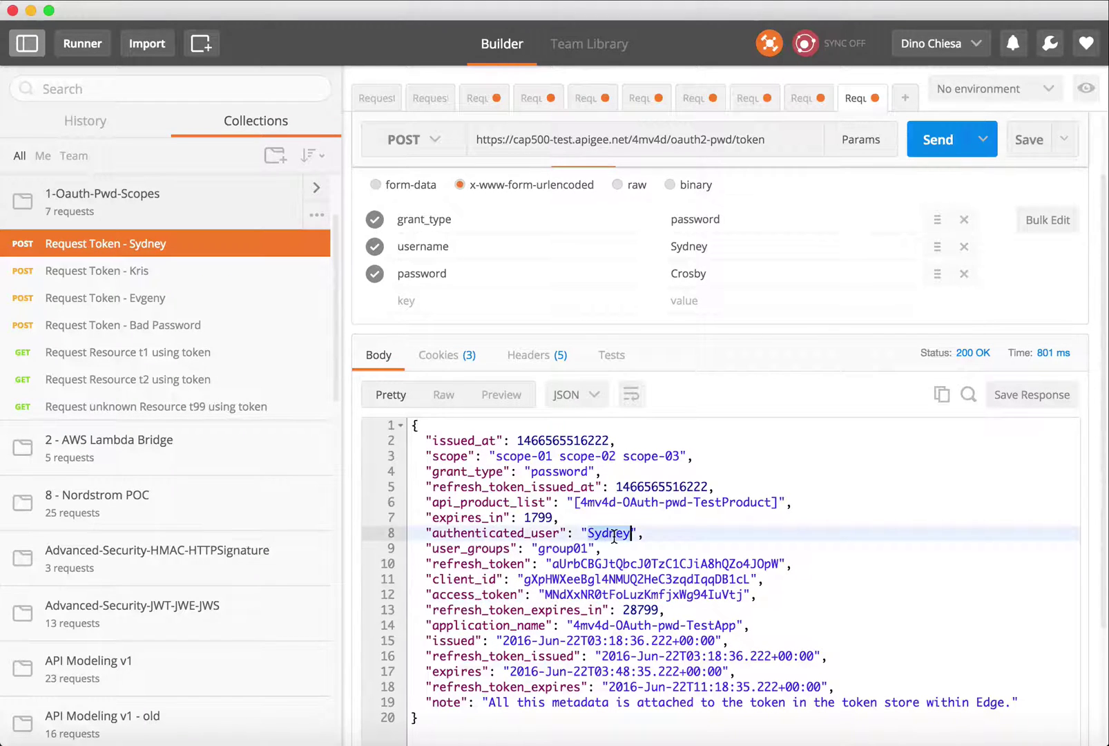
Step: Copy the issued access token into the Authorization Bearer header of Request Resource t1 using token, send it, and review the response
{"action": "double_click", "coordinate": [643, 594]}
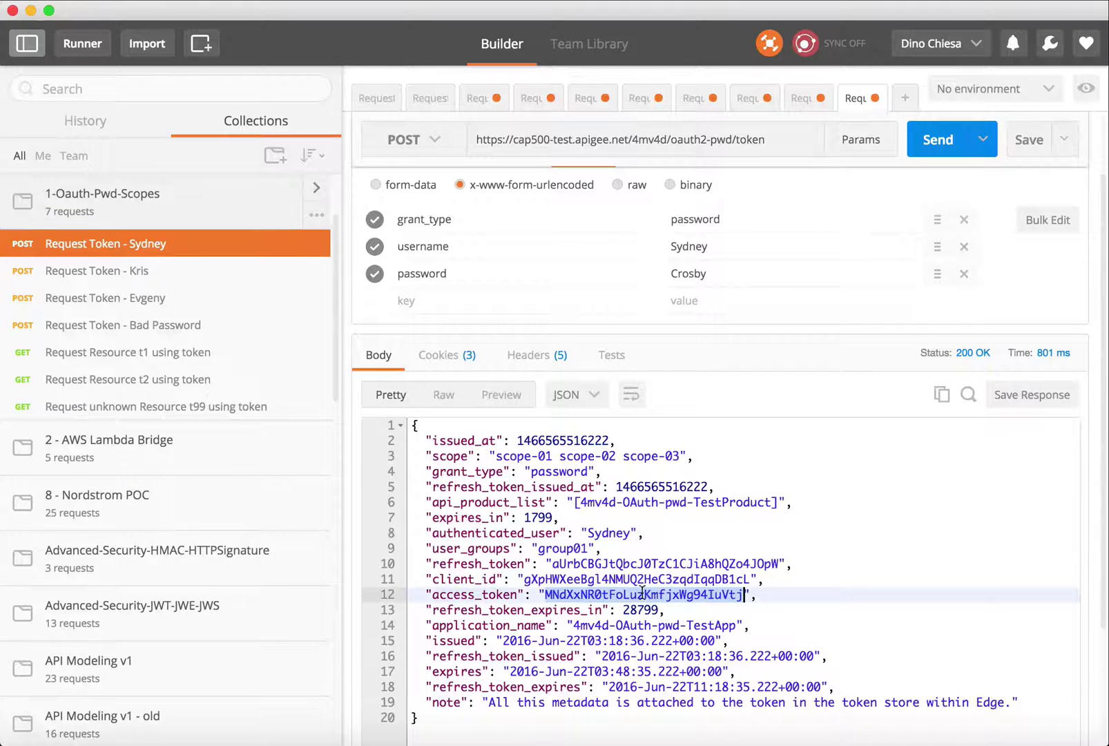
{"action": "left_click", "coordinate": [181, 356]}
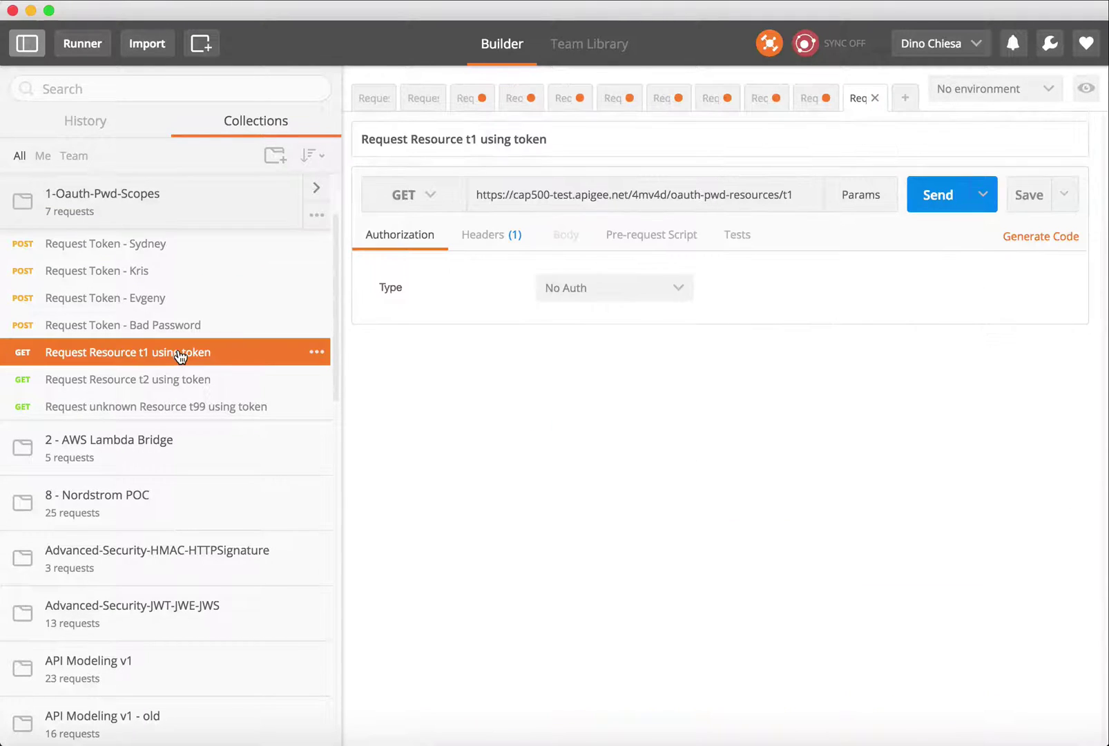
{"action": "left_click", "coordinate": [493, 239]}
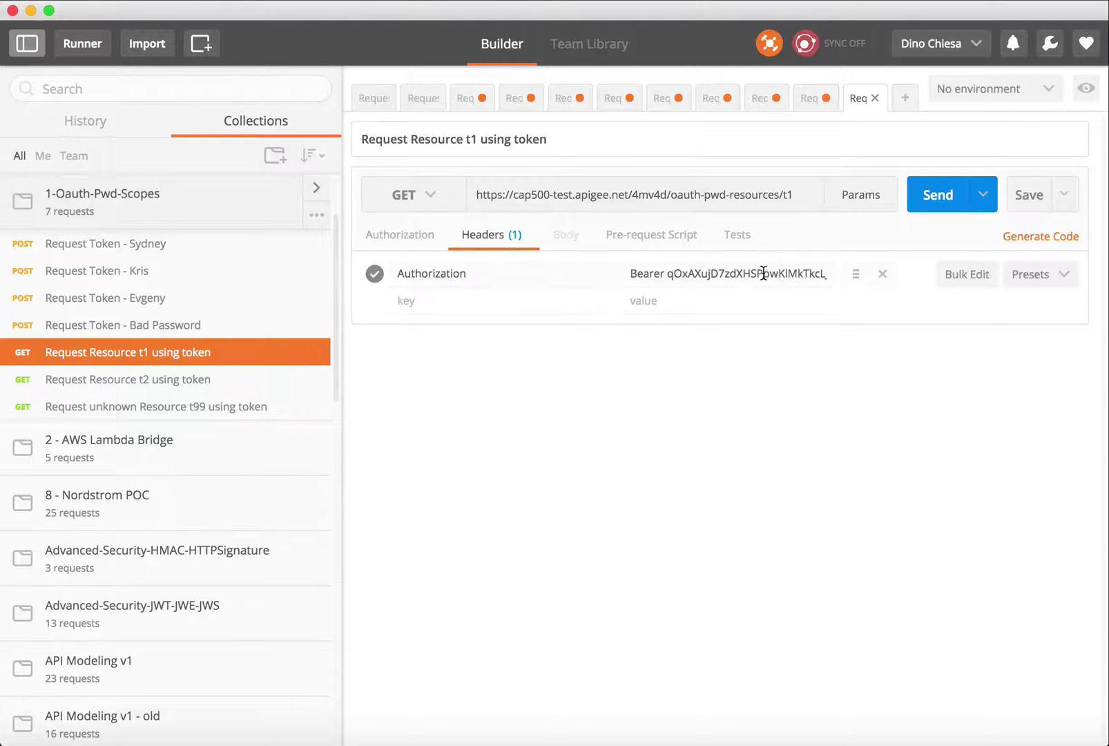
{"action": "double_click", "coordinate": [763, 274]}
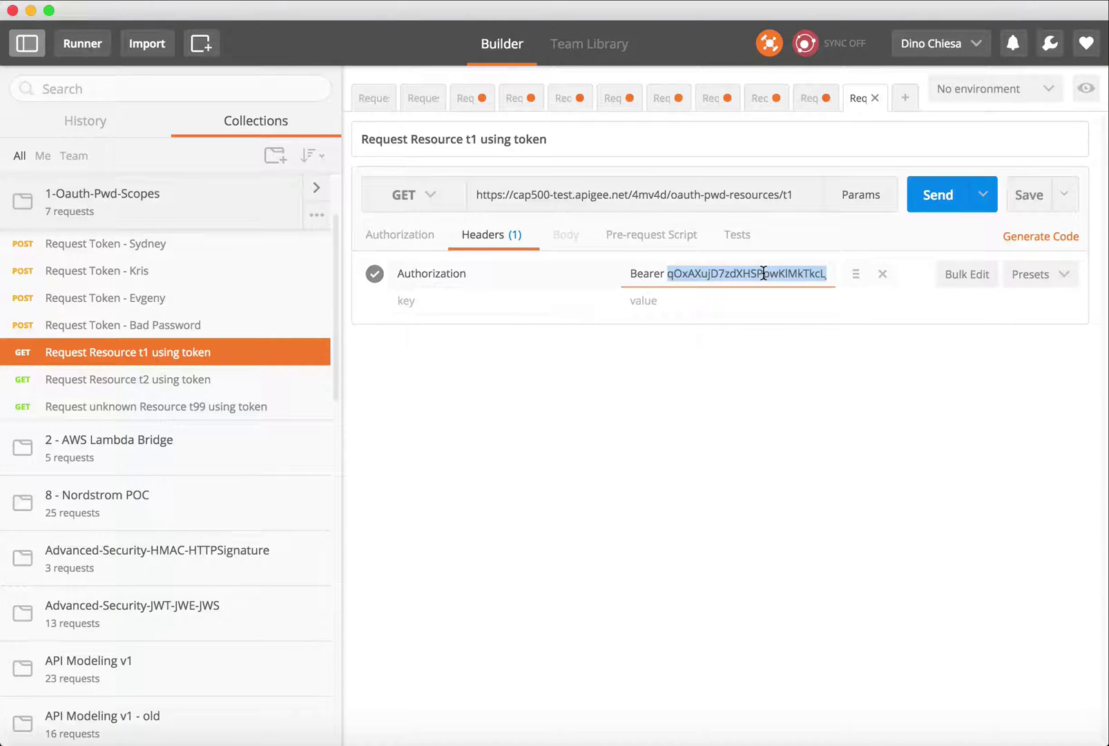
{"action": "key", "text": "ctrl+v"}
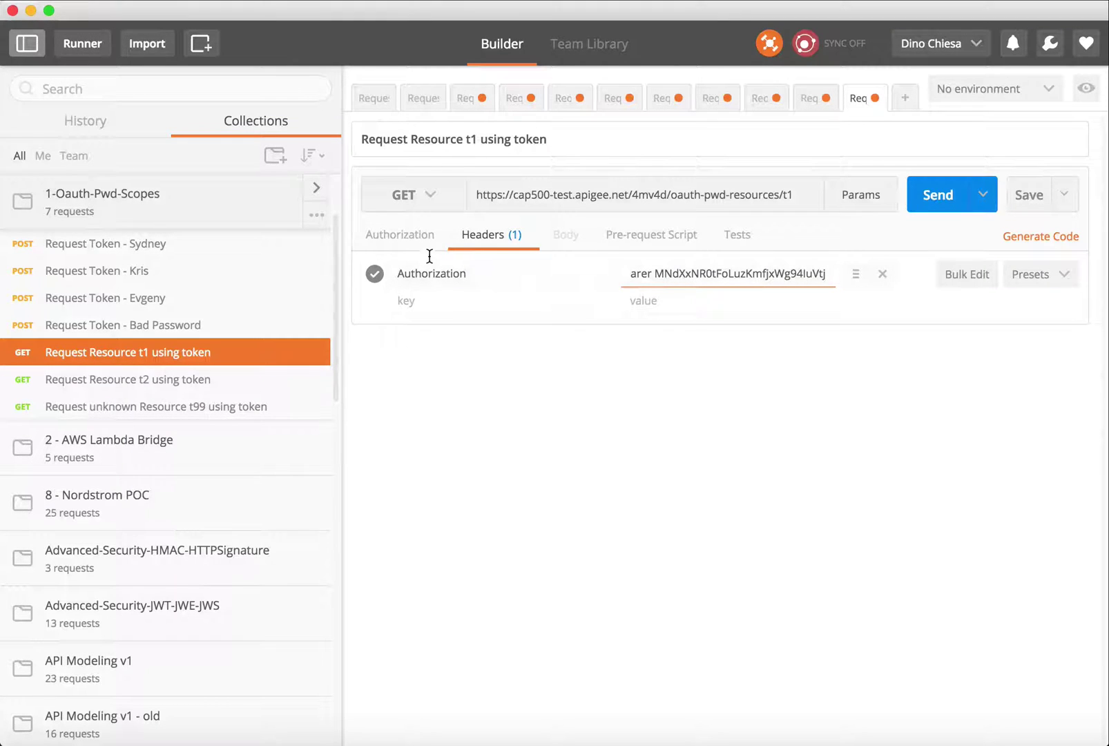
{"action": "left_click", "coordinate": [941, 198]}
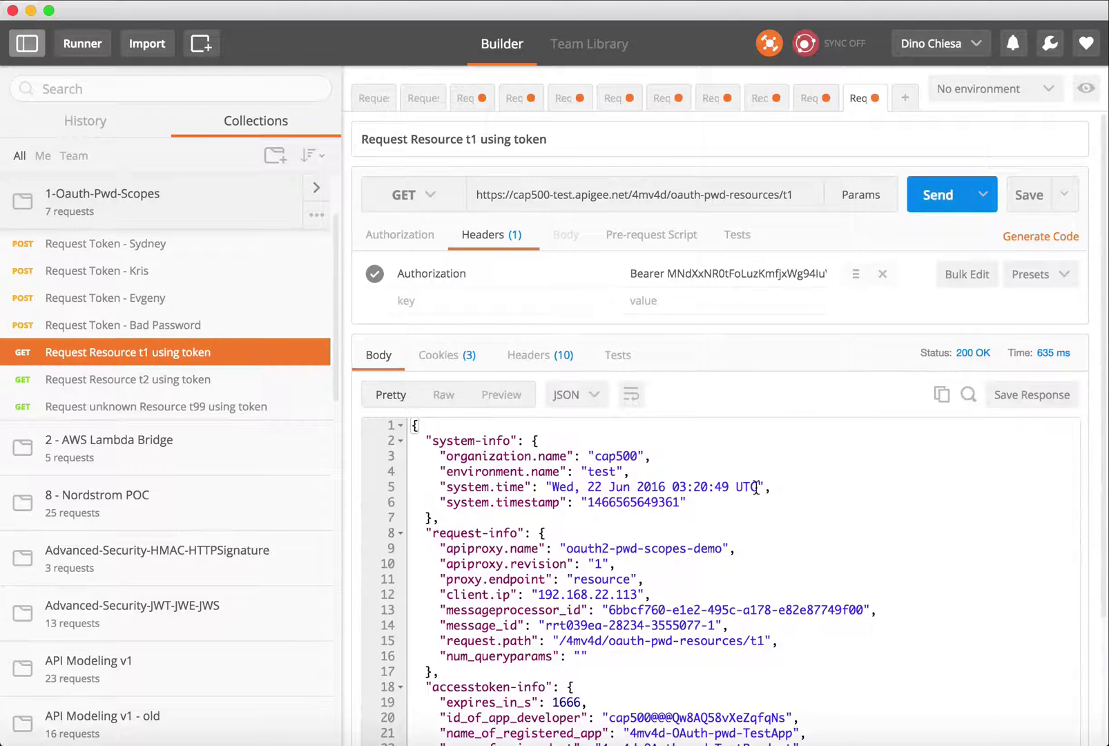
{"action": "scroll", "coordinate": [759, 489], "scroll_direction": "down", "scroll_amount": 5}
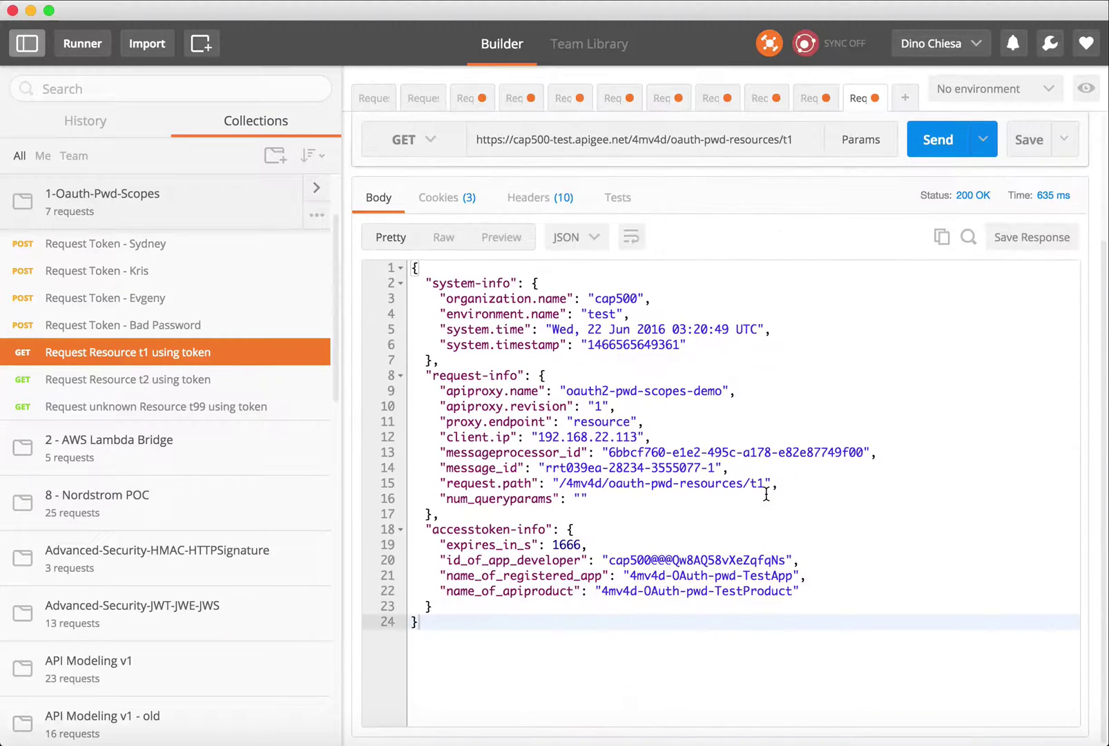
{"action": "scroll", "coordinate": [766, 494], "scroll_direction": "up", "scroll_amount": 2}
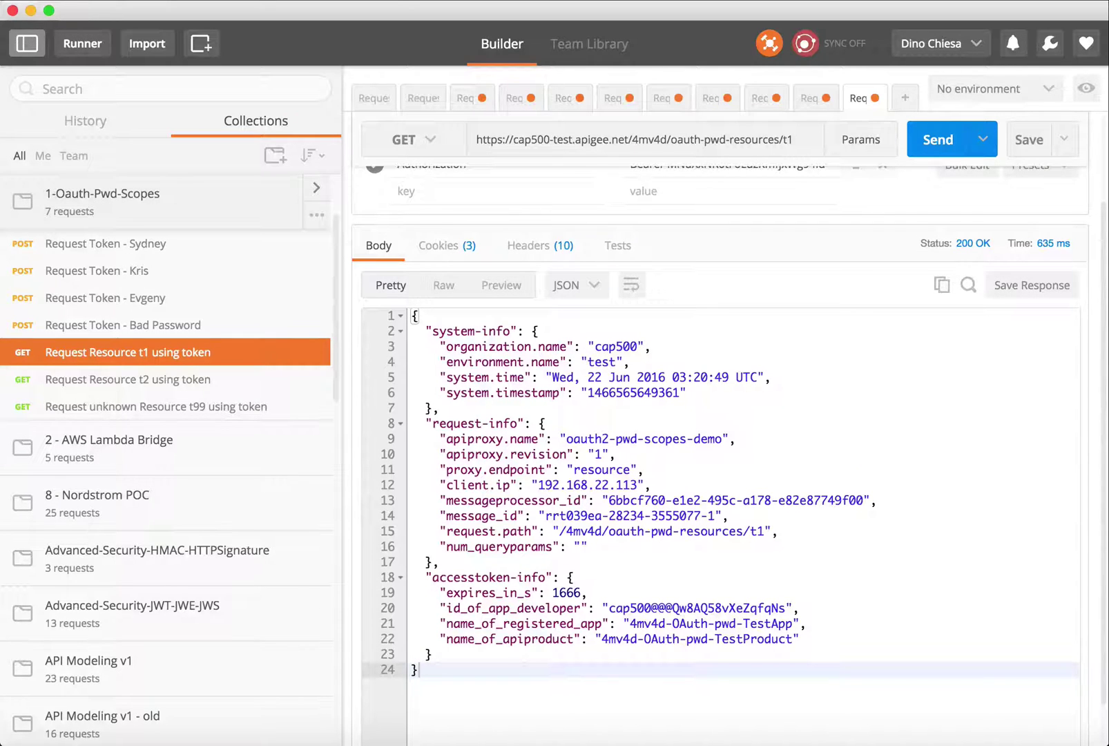
Step: Switch to the Apigee trace and examine the OAuthV2-VerifyAccessToken-scope-01 policy in the /4mv4d/oauth-pwd-resources/t1 transaction
{"action": "key", "text": "super+Tab"}
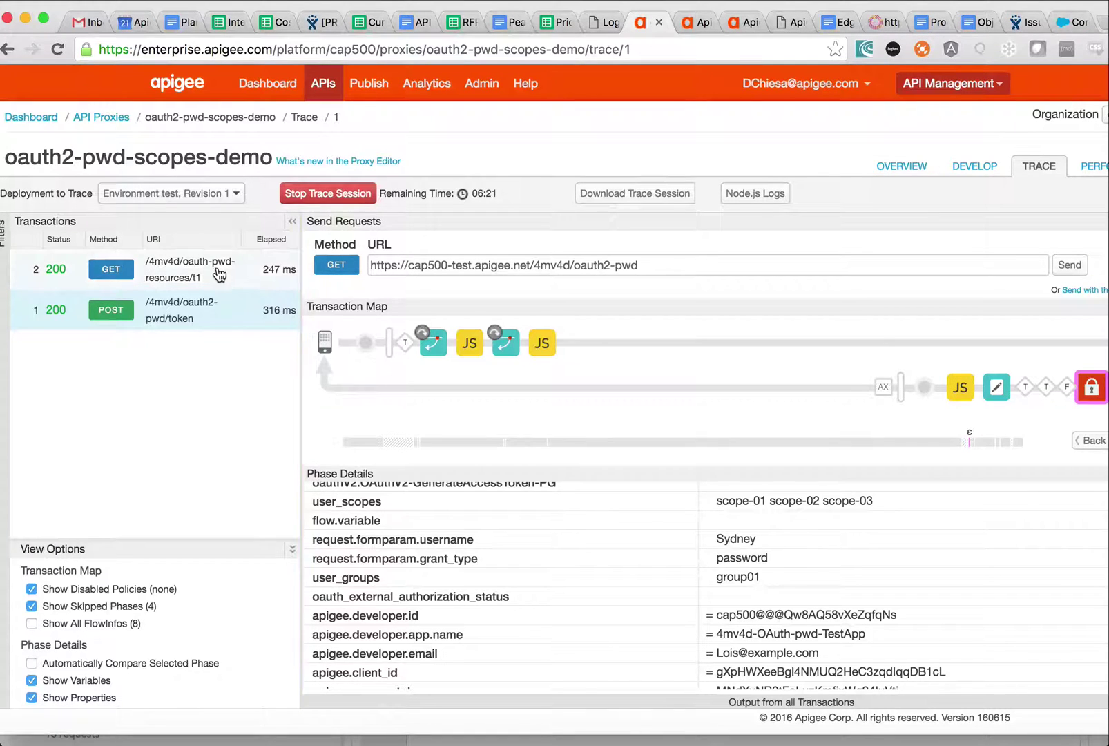
{"action": "left_click", "coordinate": [216, 275]}
{"action": "left_click", "coordinate": [434, 342]}
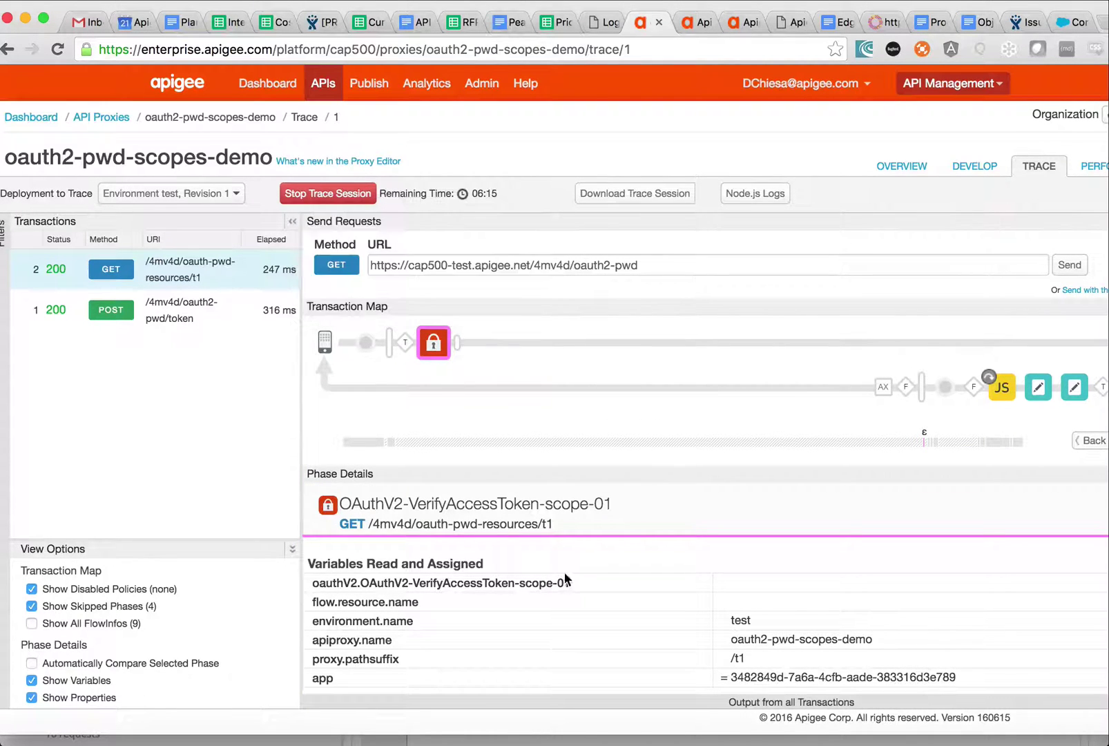
{"action": "left_click_drag", "start_coordinate": [572, 583], "coordinate": [521, 575]}
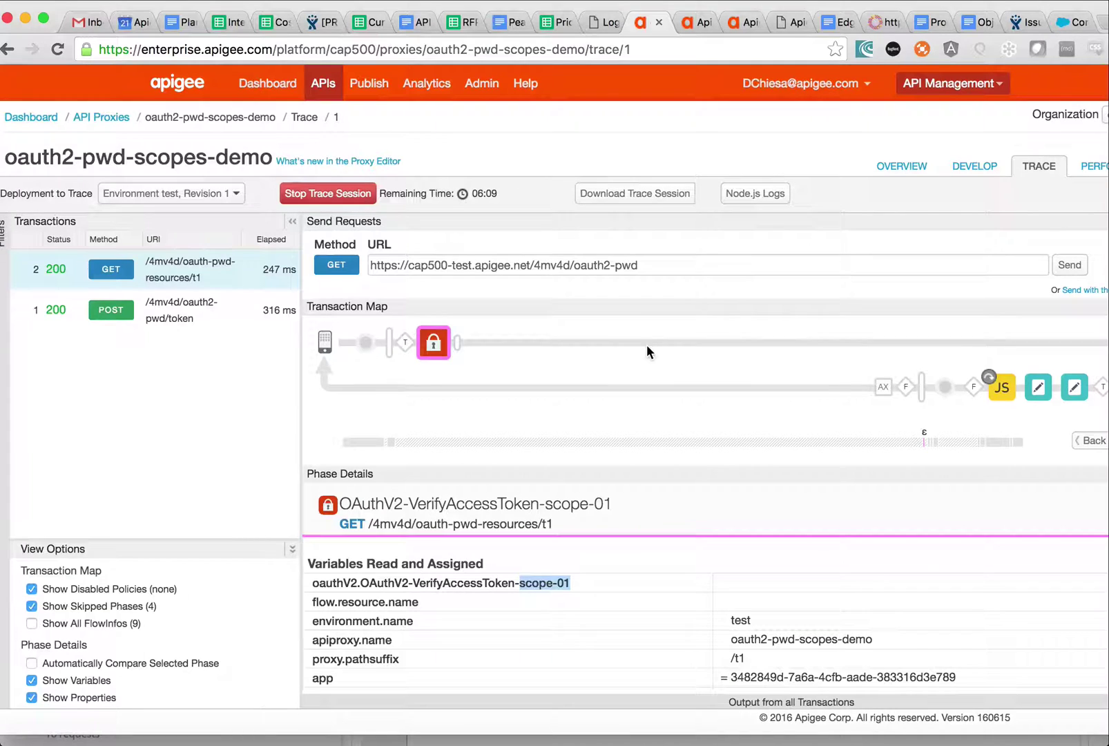
Step: Switch to Postman, paste the same access token into the Authorization Bearer header of Request Resource t2 using token, and send it
{"action": "key", "text": "super+Tab"}
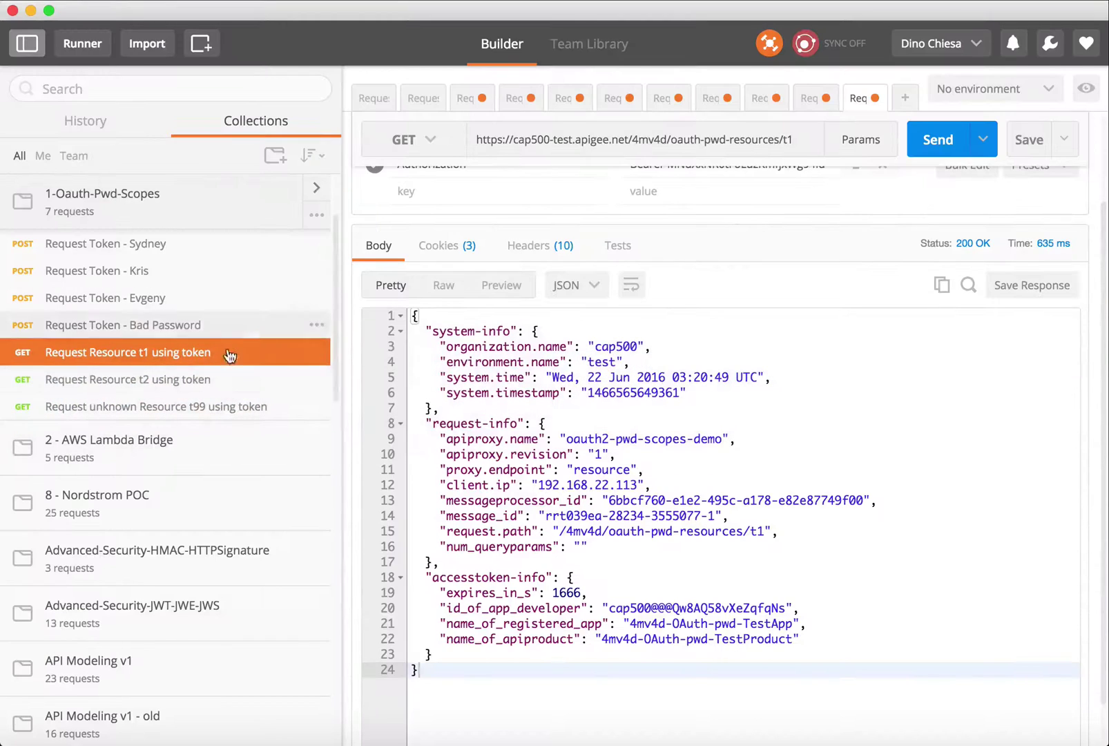
{"action": "left_click", "coordinate": [198, 380]}
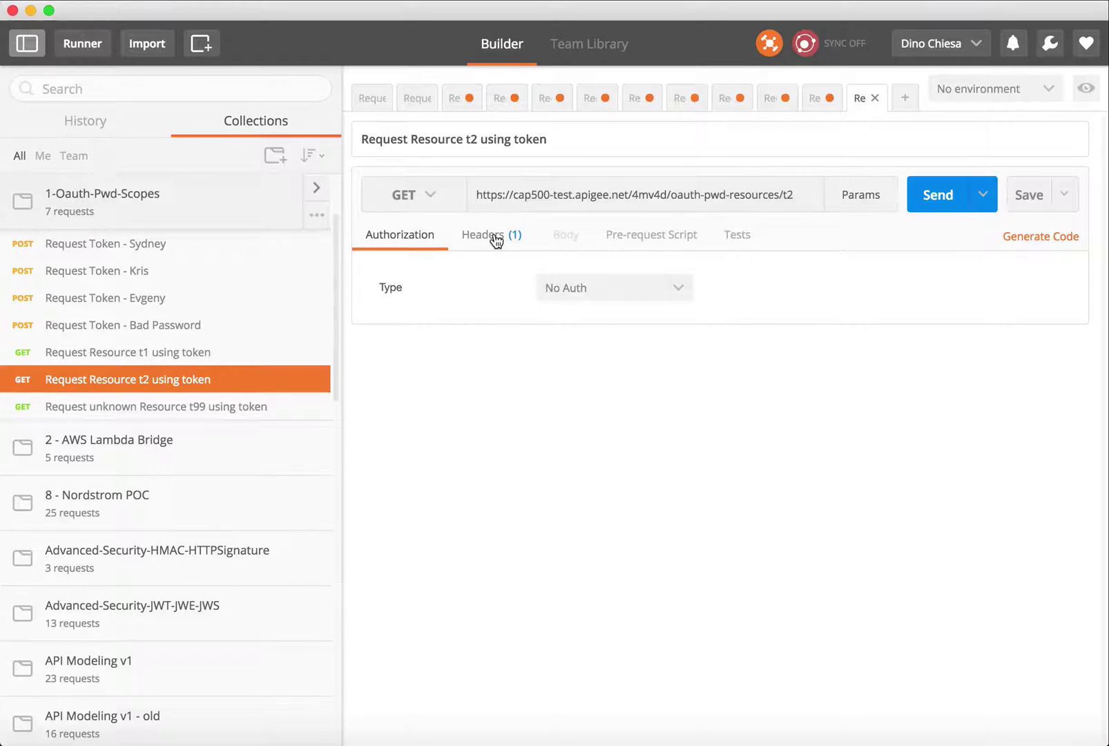
{"action": "left_click", "coordinate": [496, 238]}
{"action": "double_click", "coordinate": [743, 275]}
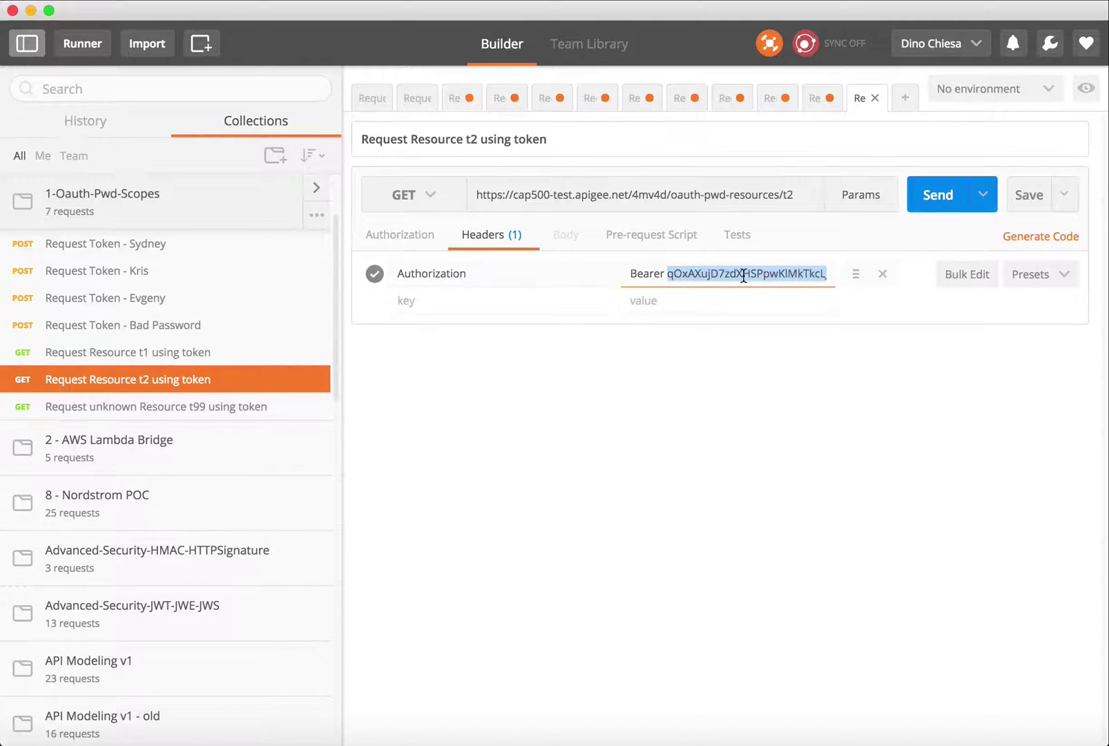
{"action": "key", "text": "cmd+v"}
{"action": "left_click", "coordinate": [938, 199]}
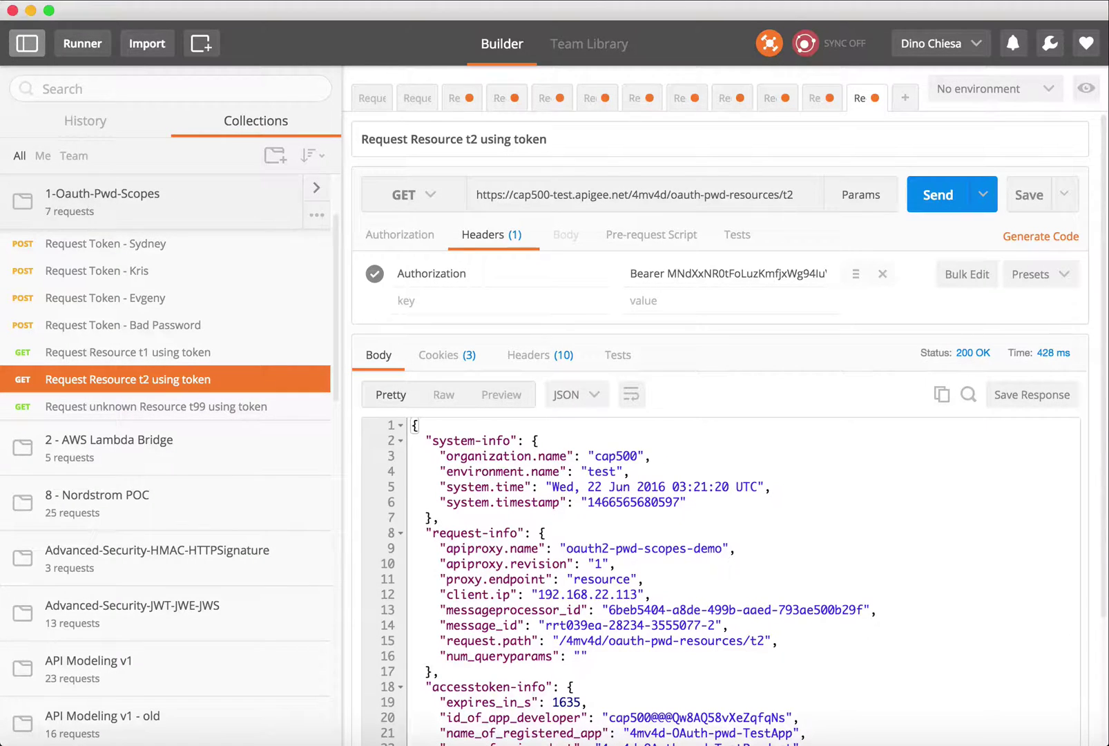
Step: Switch to the Apigee trace and examine the OAuthV2-VerifyAccessToken-scope-02 variables in the /4mv4d/oauth-pwd-resources/t2 transaction
{"action": "key", "text": "super+Tab"}
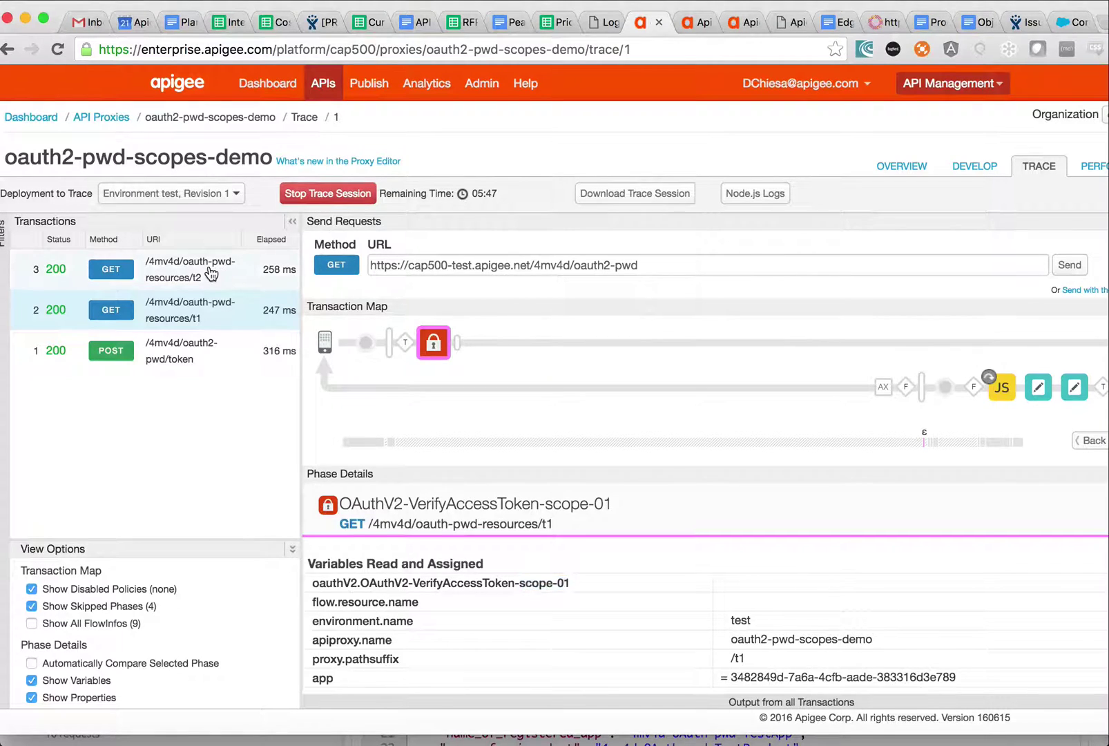
{"action": "left_click", "coordinate": [210, 274]}
{"action": "left_click", "coordinate": [454, 342]}
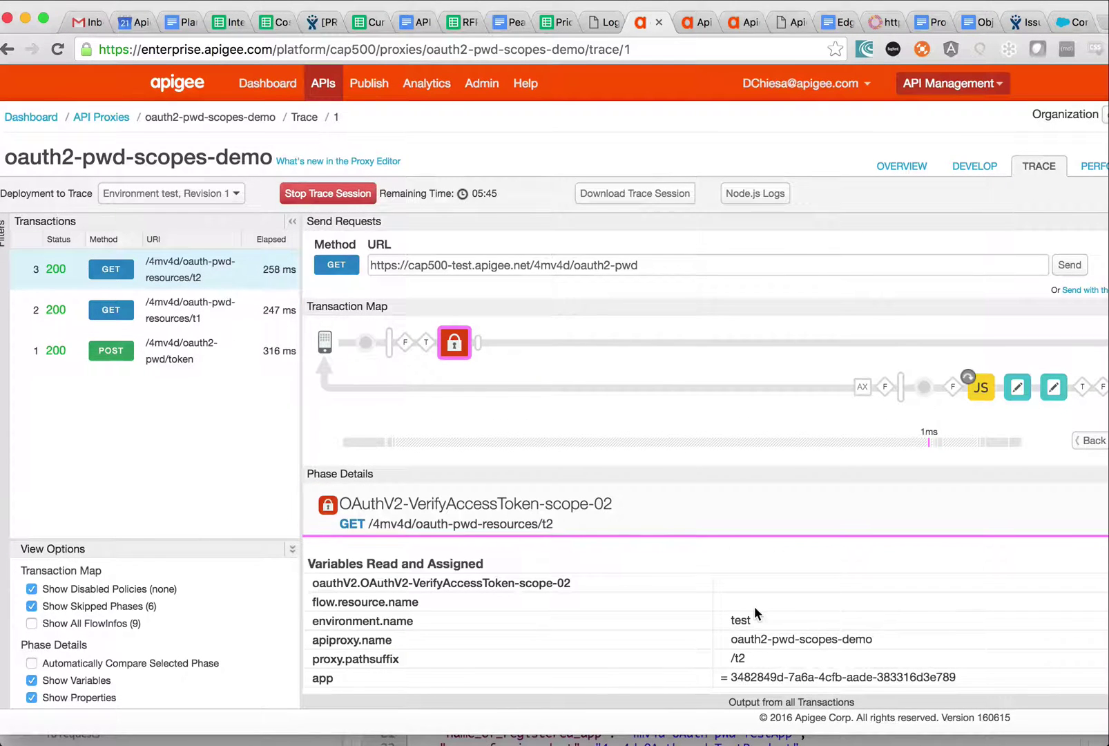
{"action": "scroll", "coordinate": [756, 613], "scroll_direction": "down", "scroll_amount": 5}
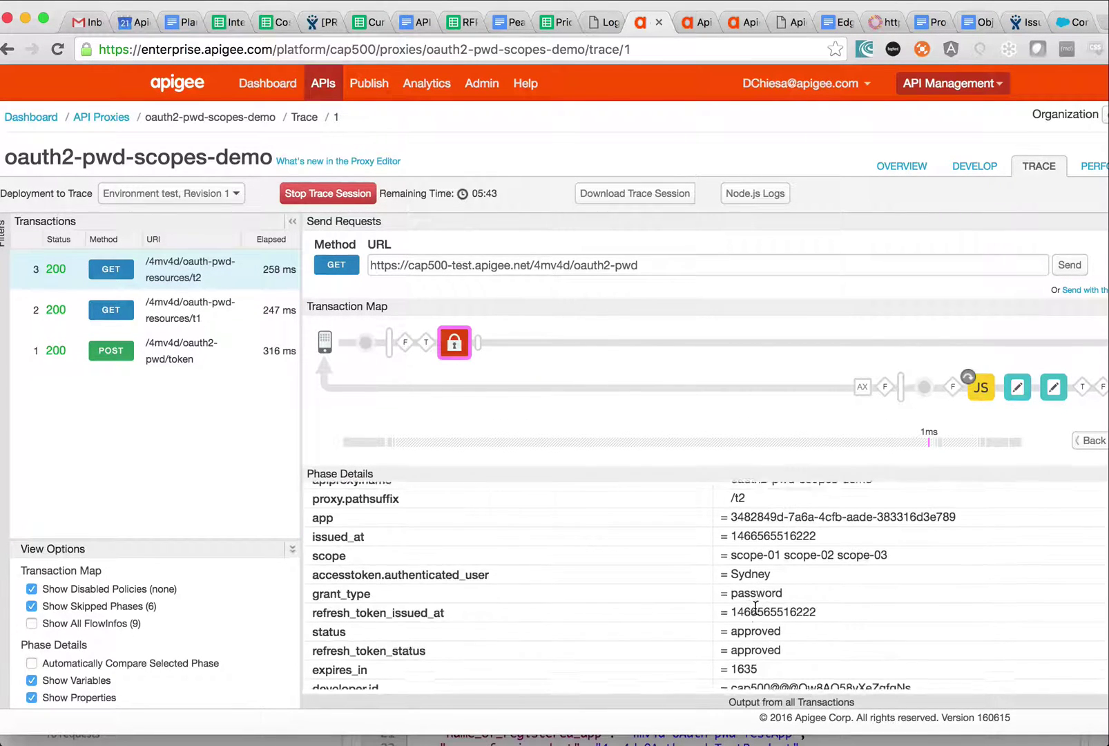
{"action": "scroll", "coordinate": [755, 607], "scroll_direction": "down", "scroll_amount": 4}
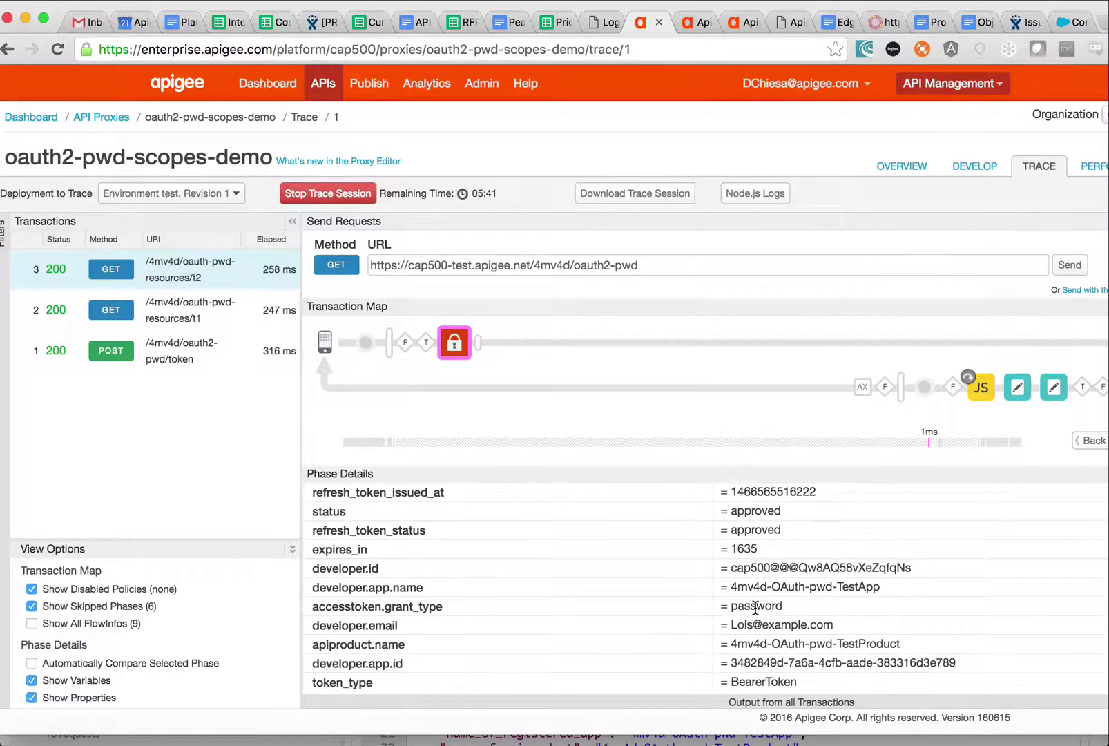
{"action": "scroll", "coordinate": [756, 608], "scroll_direction": "up", "scroll_amount": 10}
Step: Switch to Postman, send the token request listed directly above Request Token - Bad Password, and check the scopes in its response
{"action": "key", "text": "super+Tab"}
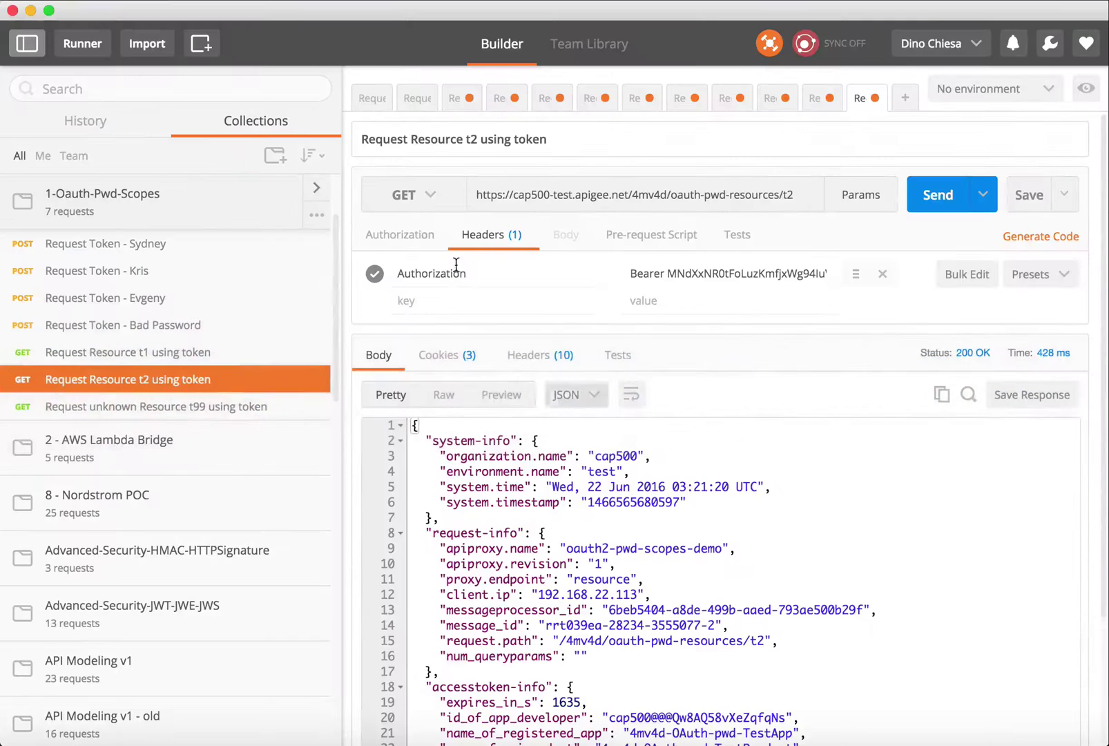
{"action": "left_click", "coordinate": [149, 298]}
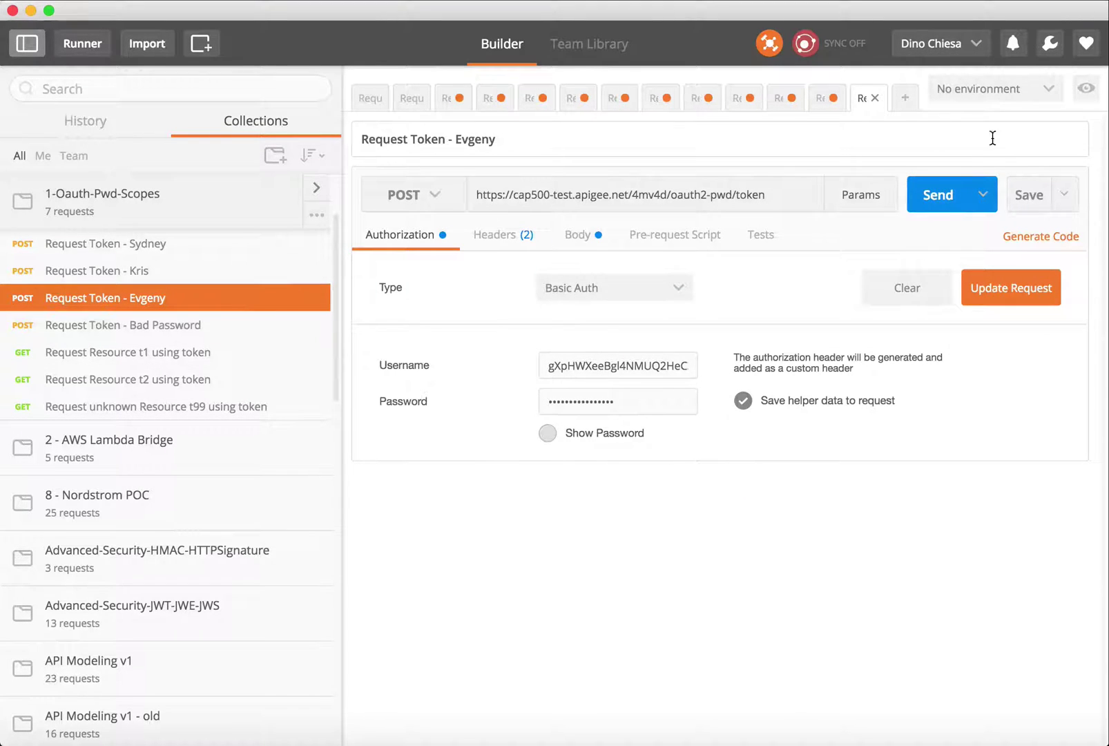
{"action": "left_click", "coordinate": [930, 199]}
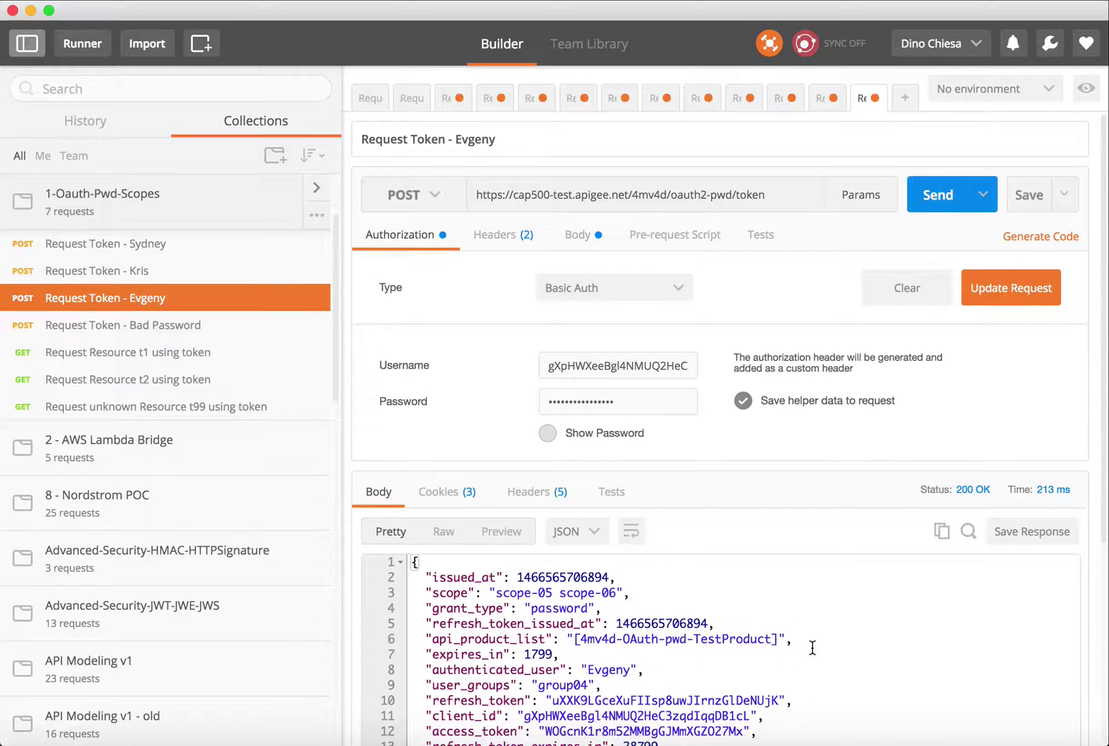
{"action": "scroll", "coordinate": [813, 647], "scroll_direction": "down", "scroll_amount": 2}
{"action": "left_click_drag", "start_coordinate": [496, 458], "coordinate": [546, 457]}
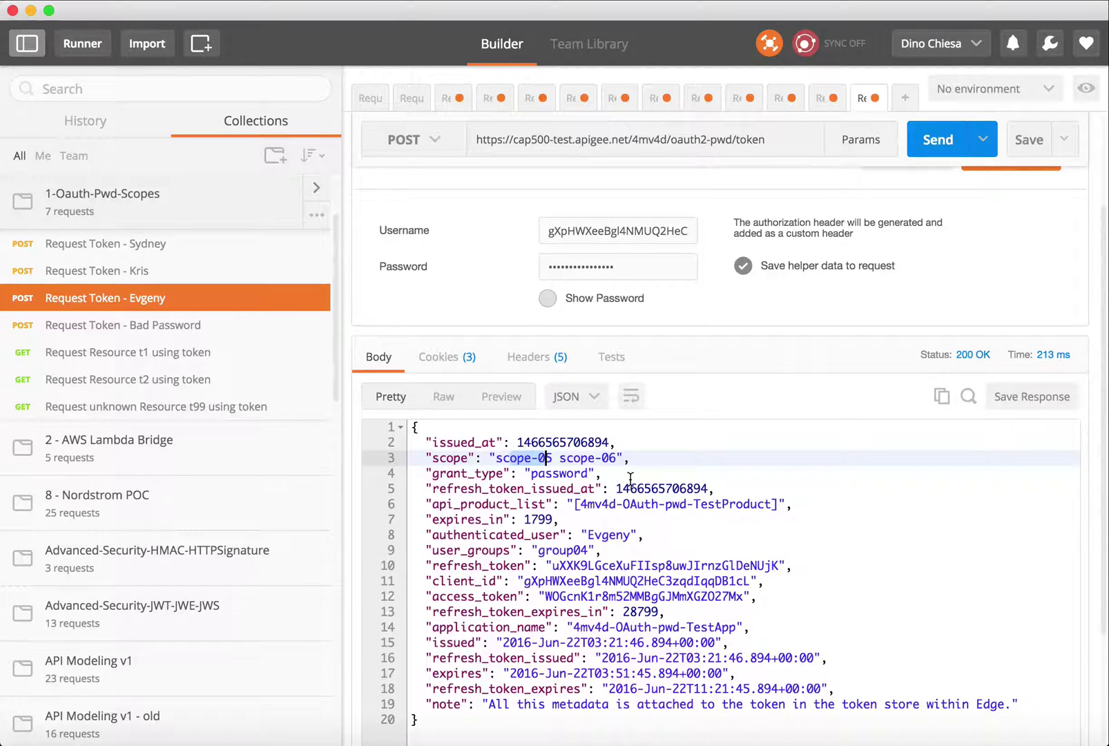
Step: Copy the new user's access token into the Authorization Bearer header of a fresh Request Resource t1 using token and send it
{"action": "double_click", "coordinate": [679, 587]}
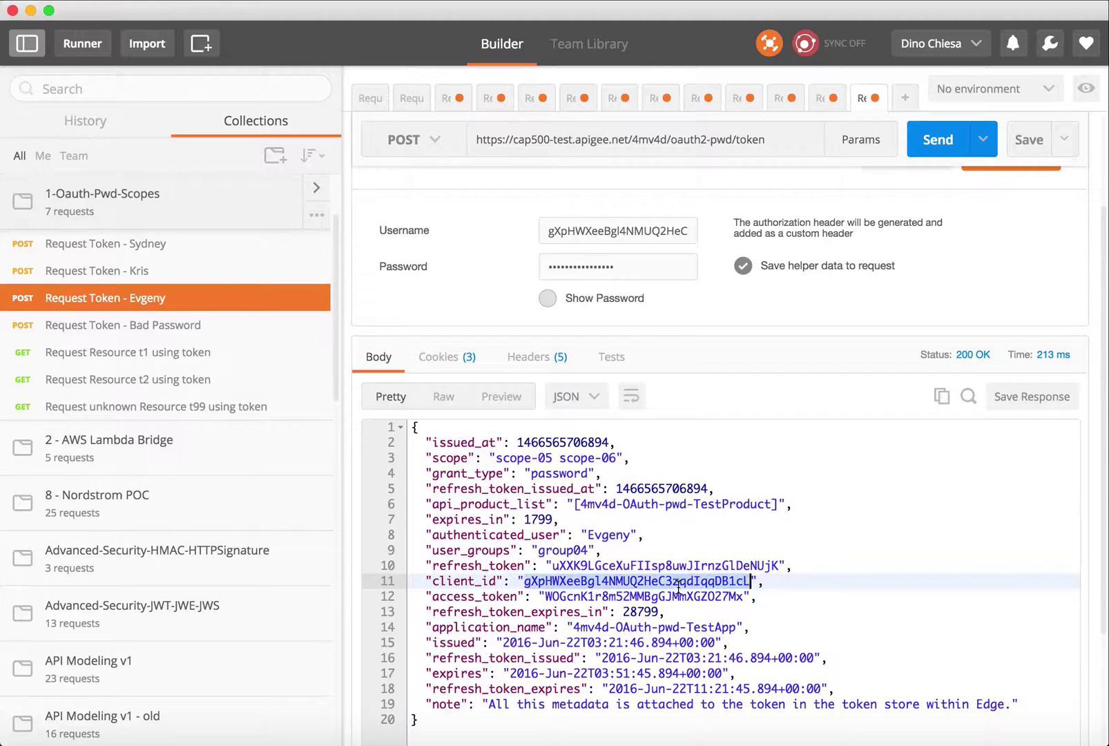
{"action": "double_click", "coordinate": [680, 595]}
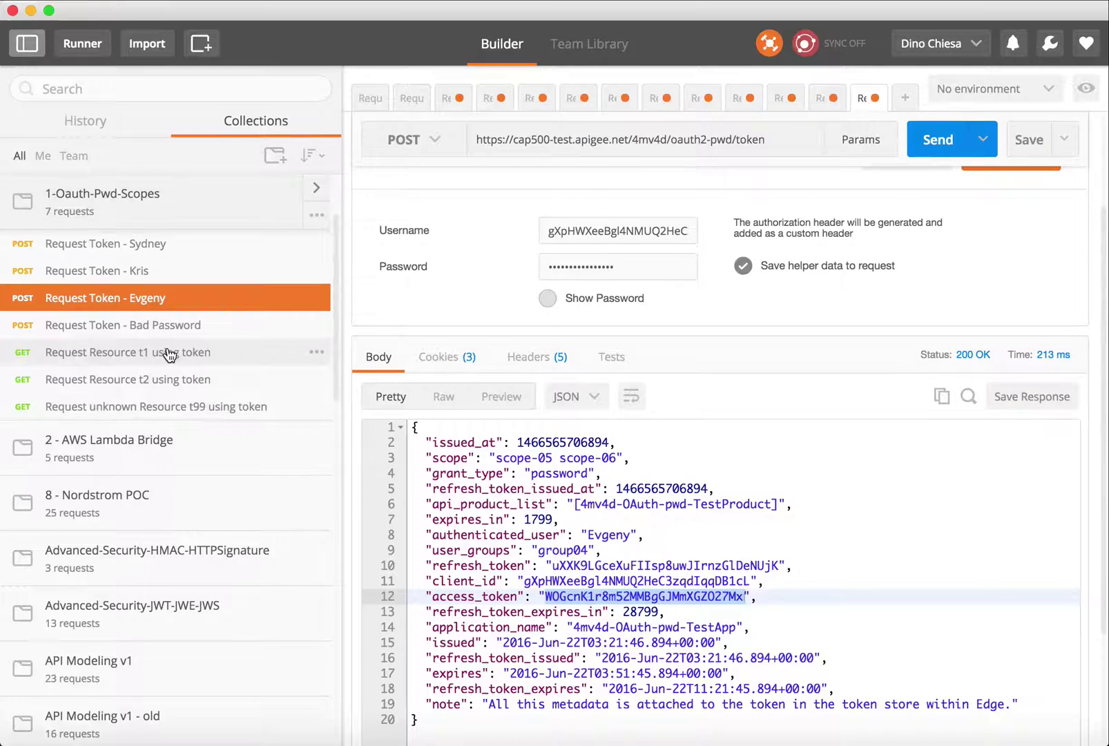
{"action": "left_click", "coordinate": [168, 350]}
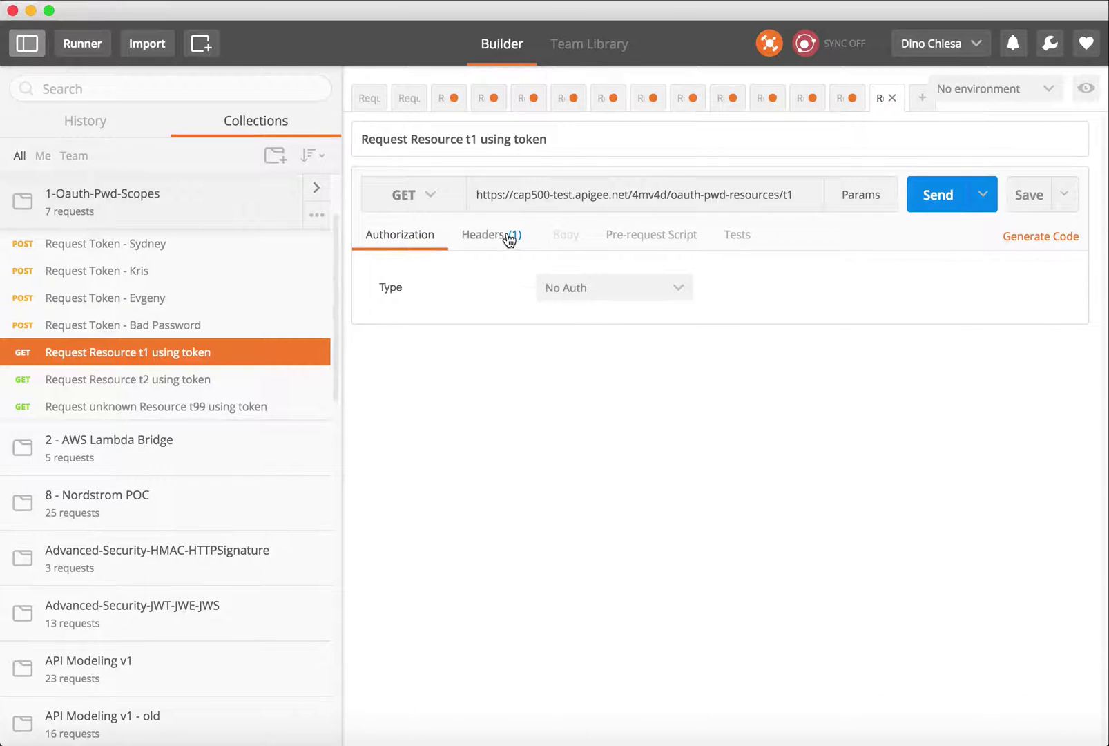
{"action": "left_click", "coordinate": [498, 235]}
{"action": "double_click", "coordinate": [717, 272]}
{"action": "key", "text": "super+v"}
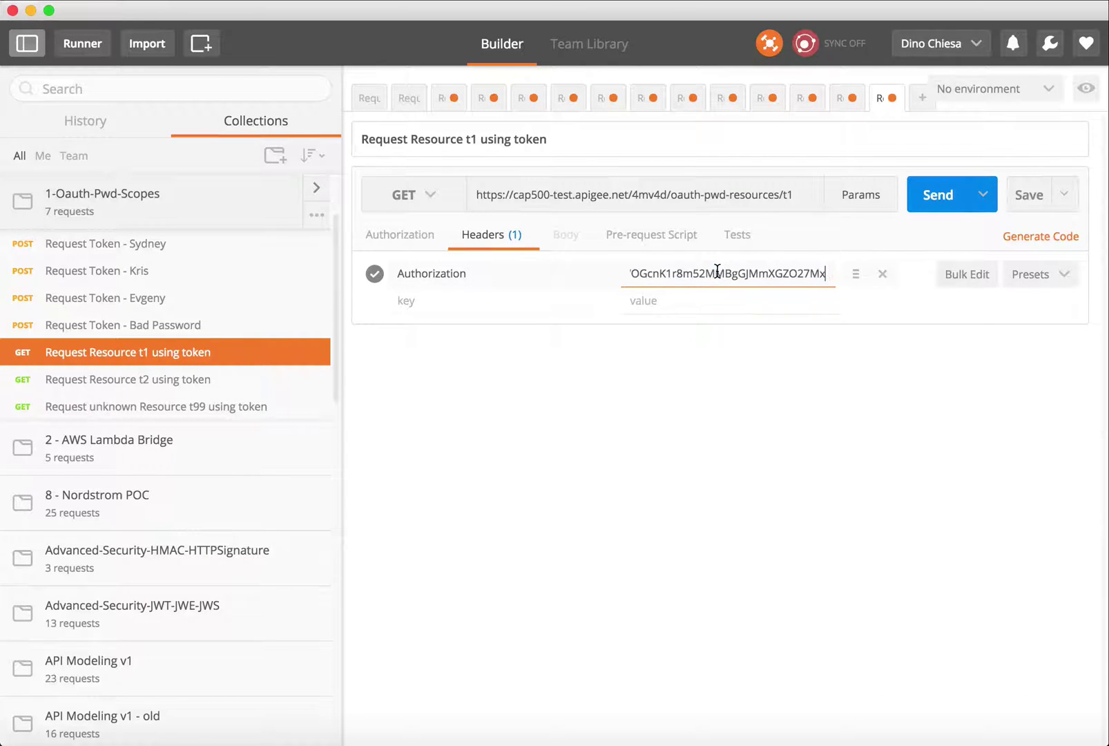
{"action": "left_click", "coordinate": [936, 199]}
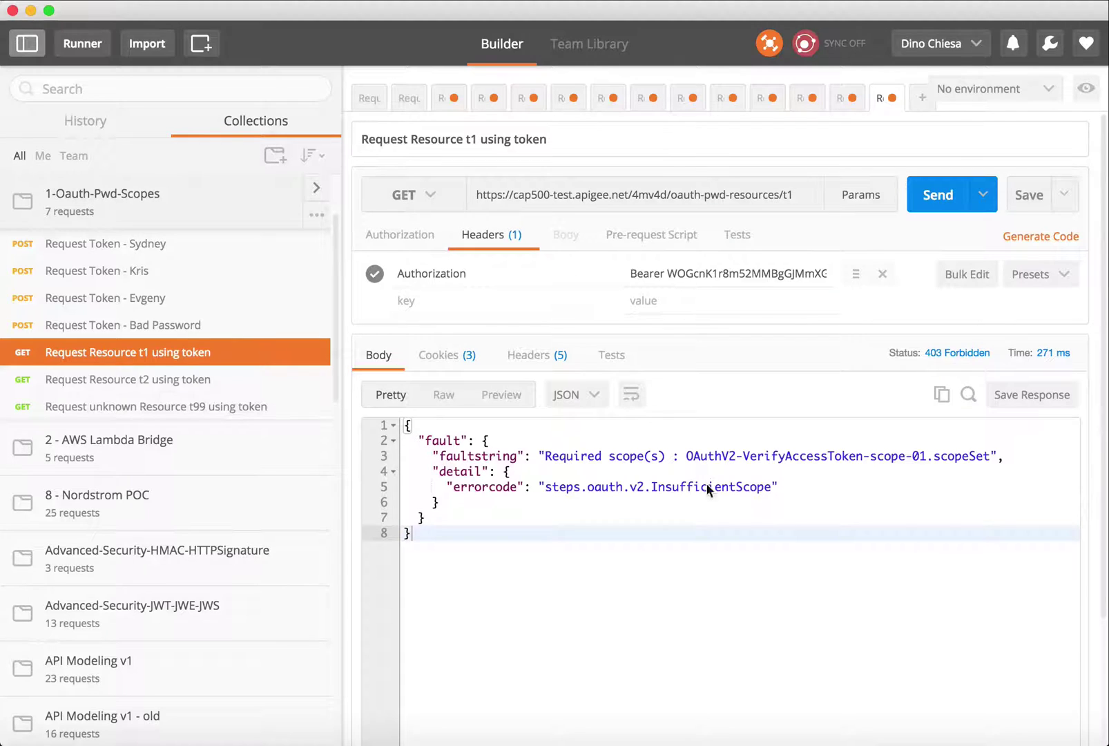
Step: Switch to the Apigee trace and examine the OAuthV2-VerifyAccessToken-scope-01 variables, including scope and user groups, in the newest t1 transaction
{"action": "key", "text": "super+Tab"}
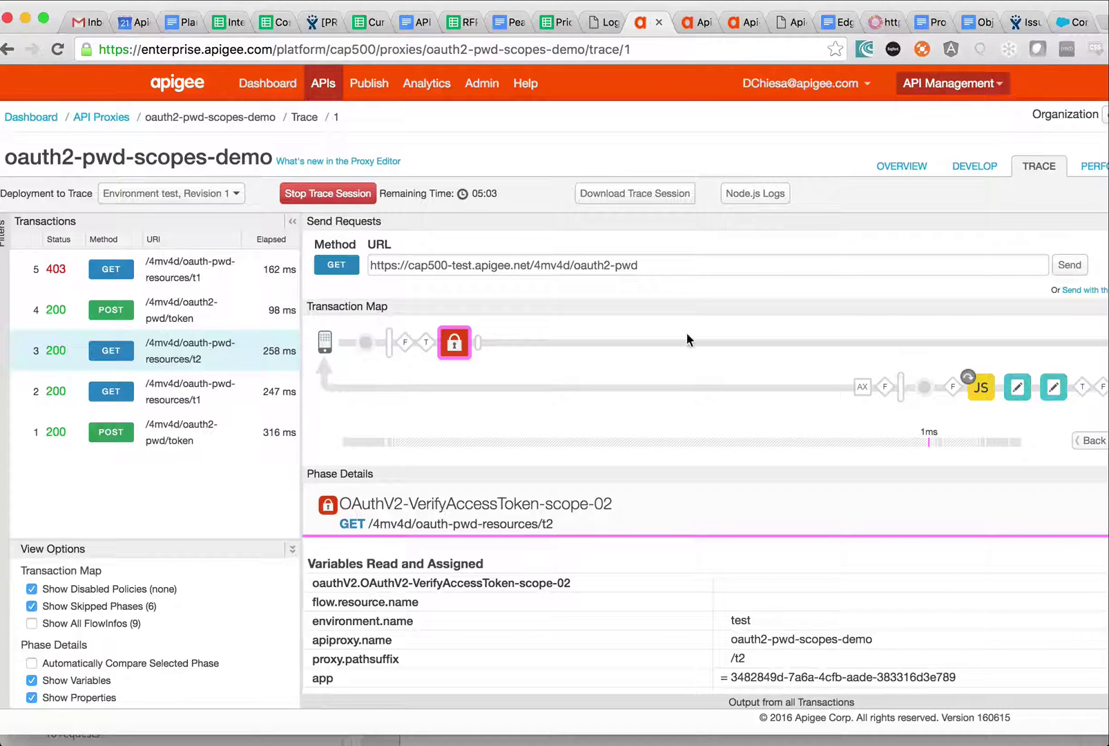
{"action": "left_click", "coordinate": [218, 268]}
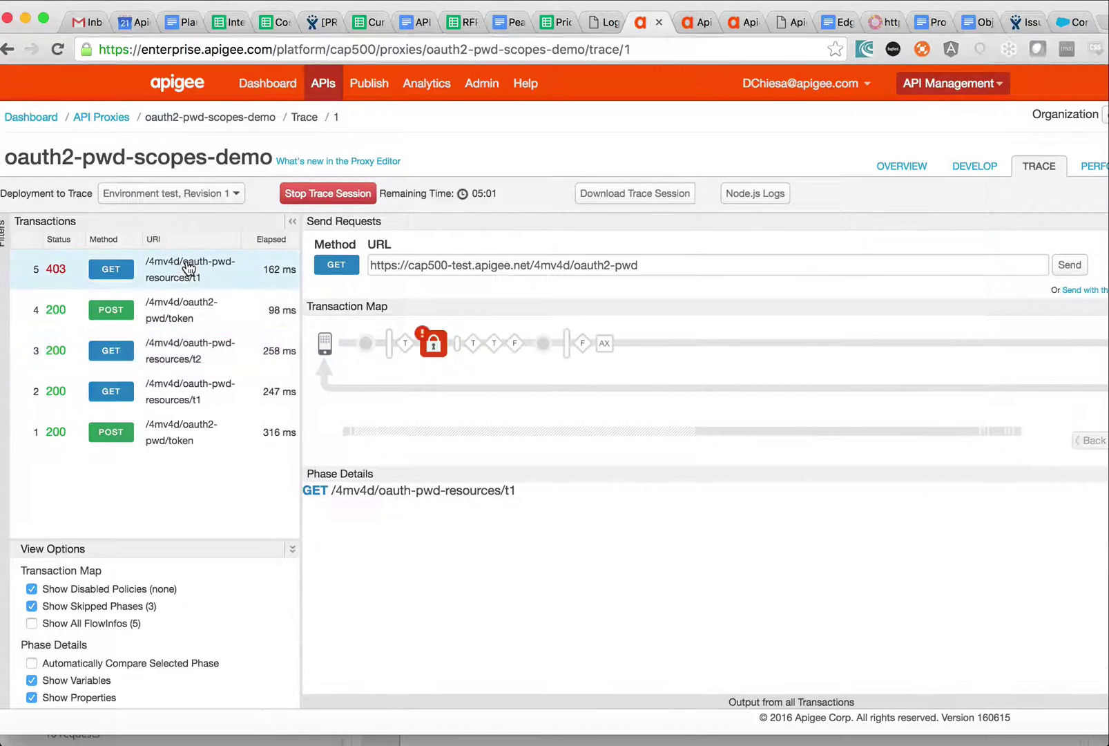
{"action": "left_click", "coordinate": [433, 344]}
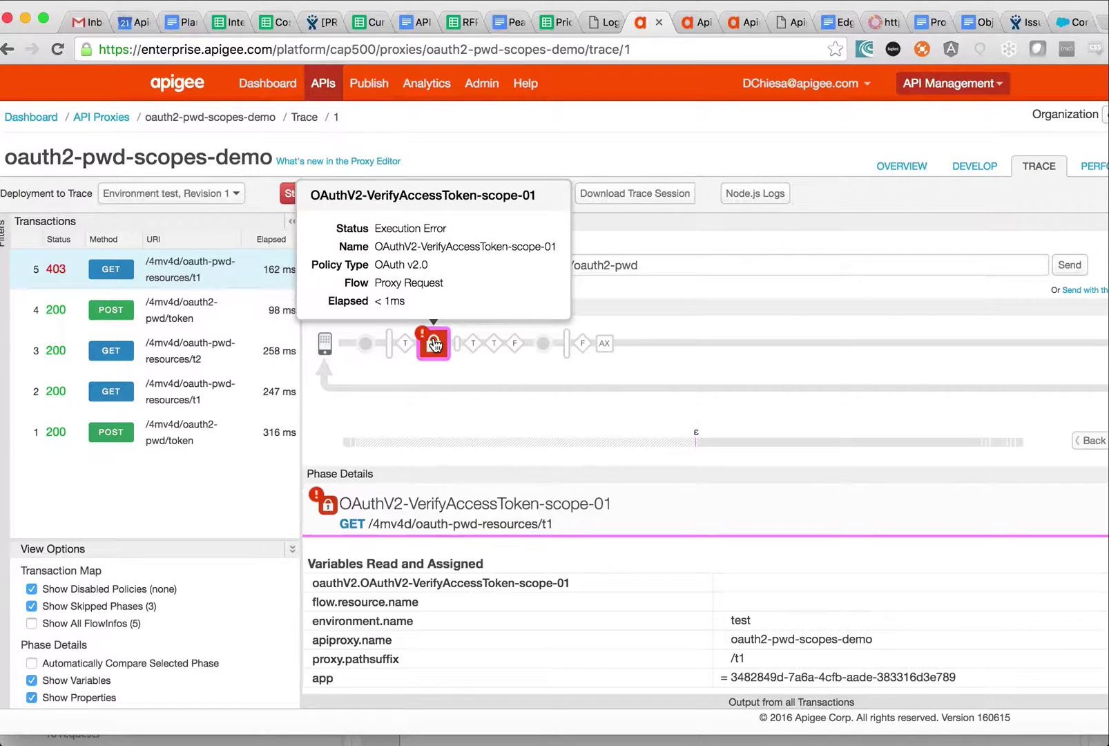
{"action": "scroll", "coordinate": [789, 592], "scroll_direction": "down", "scroll_amount": 10}
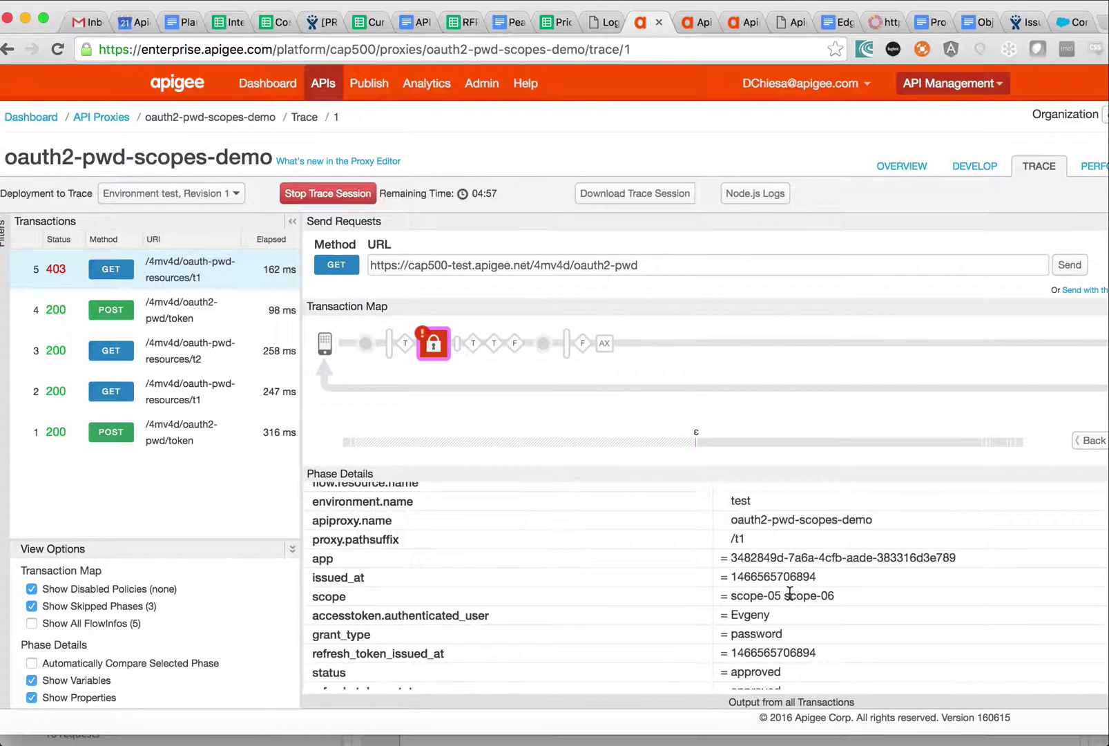
{"action": "scroll", "coordinate": [789, 592], "scroll_direction": "down", "scroll_amount": 6}
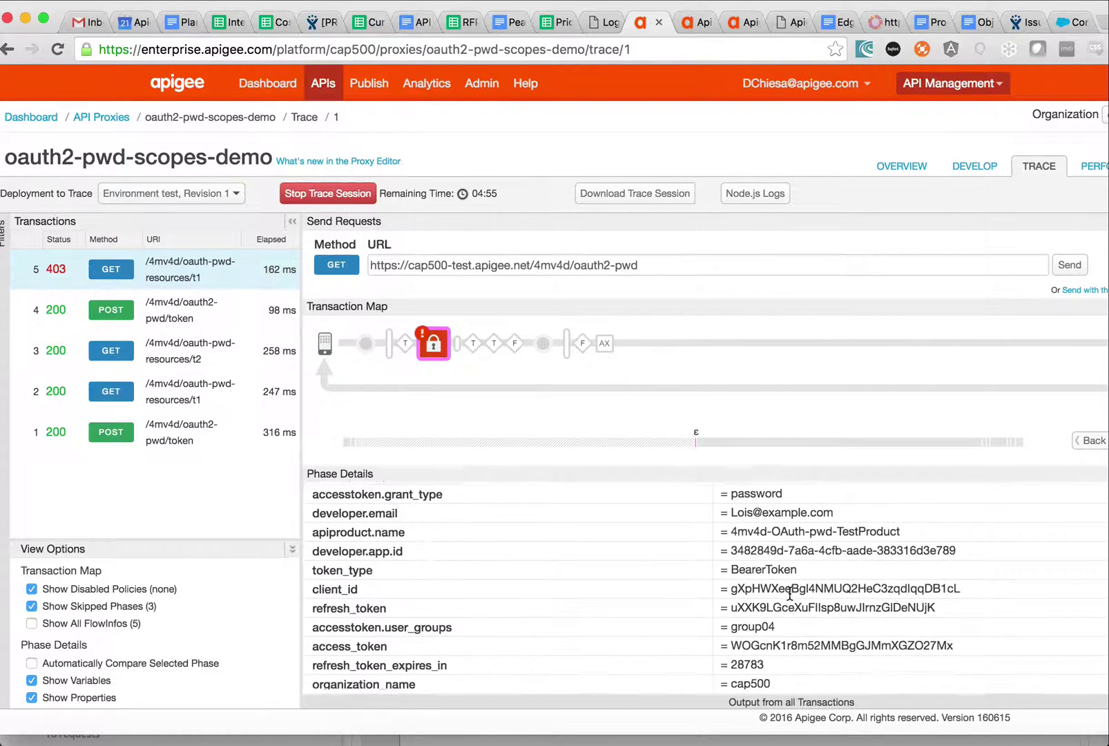
{"action": "scroll", "coordinate": [690, 587], "scroll_direction": "up", "scroll_amount": 15}
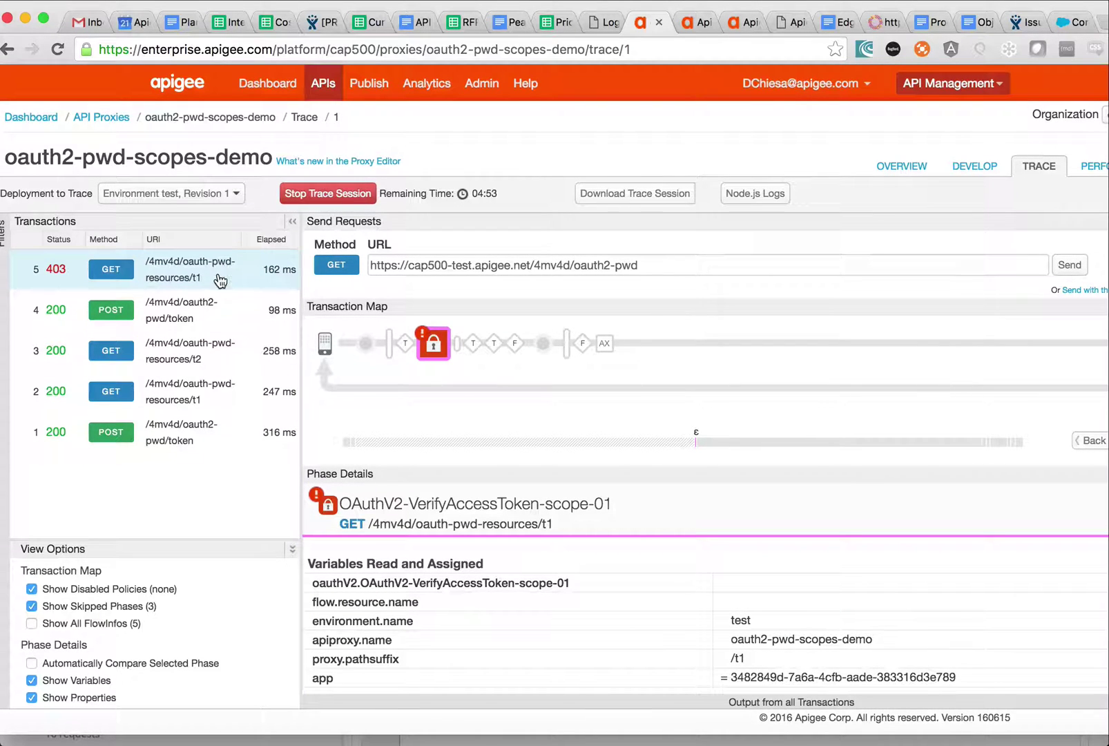